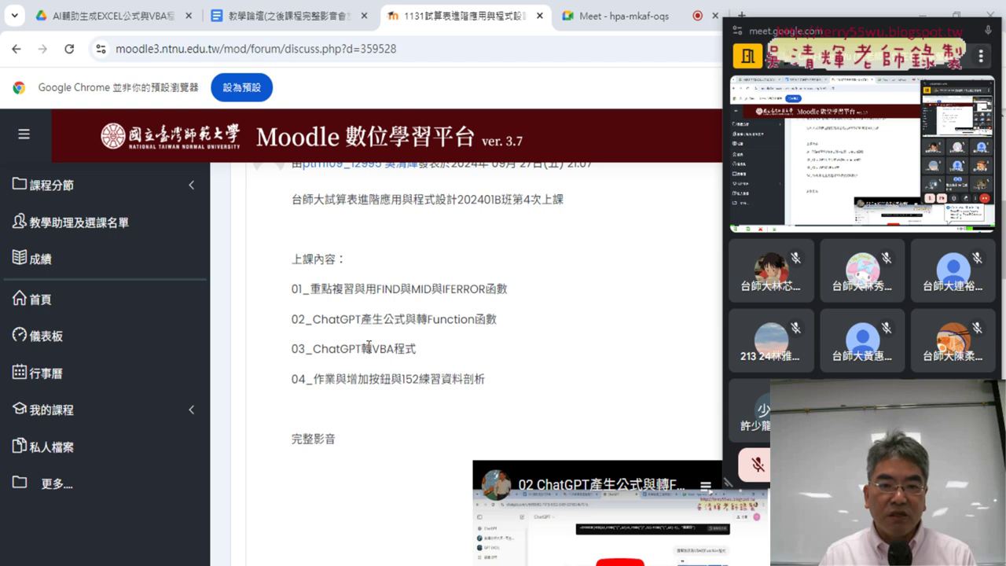
- Highlight 第4次上課 in the post, then open the _雲端白板畫面 folder in Drive
{"action": "scroll", "coordinate": [520, 312], "scroll_direction": "up", "scroll_amount": 1}
{"action": "left_click_drag", "start_coordinate": [512, 277], "coordinate": [564, 275]}
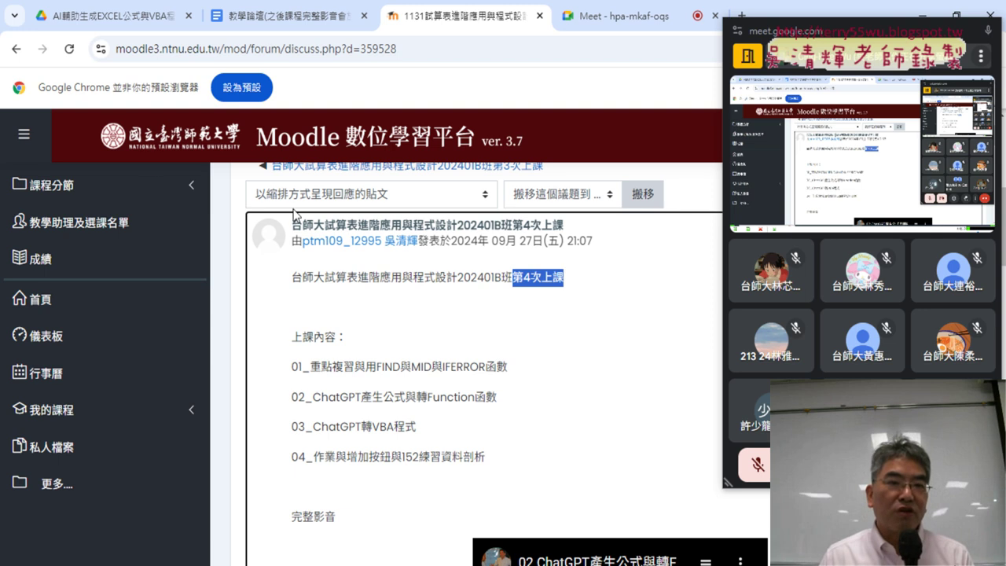
{"action": "left_click", "coordinate": [110, 17]}
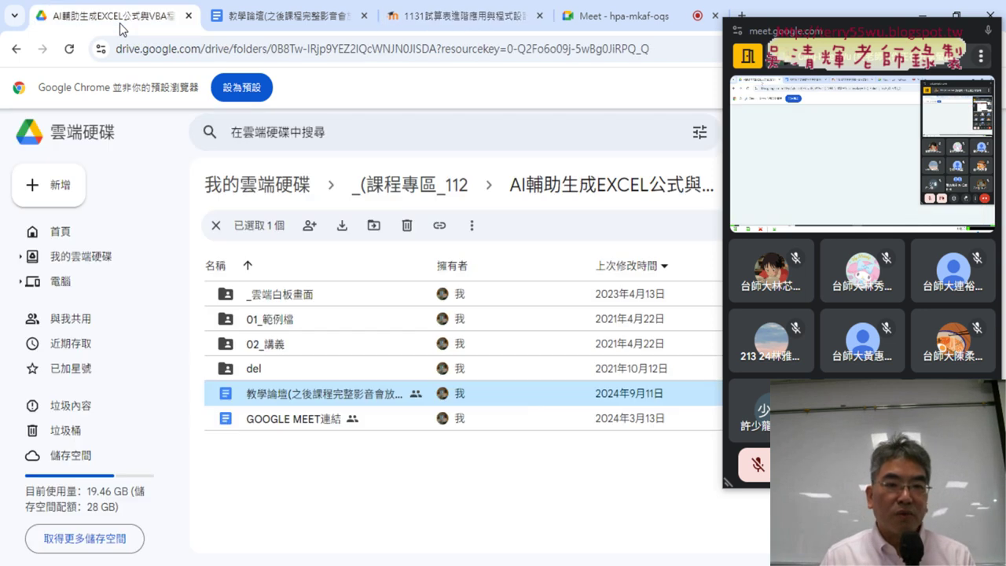
{"action": "double_click", "coordinate": [307, 295]}
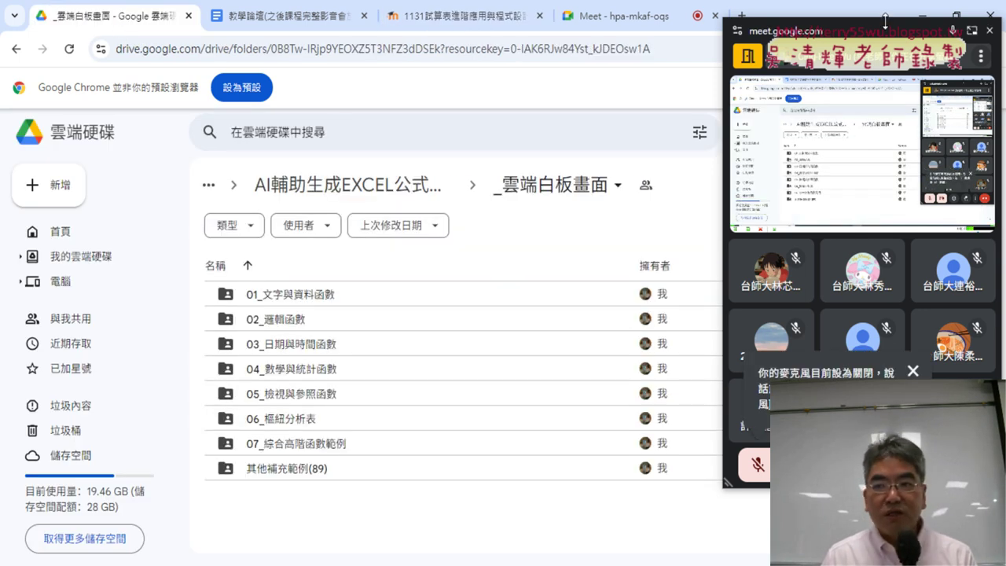
- Close the video call popup and open the 01_文字與資料函數 folder to browse its files
{"action": "left_click", "coordinate": [991, 32]}
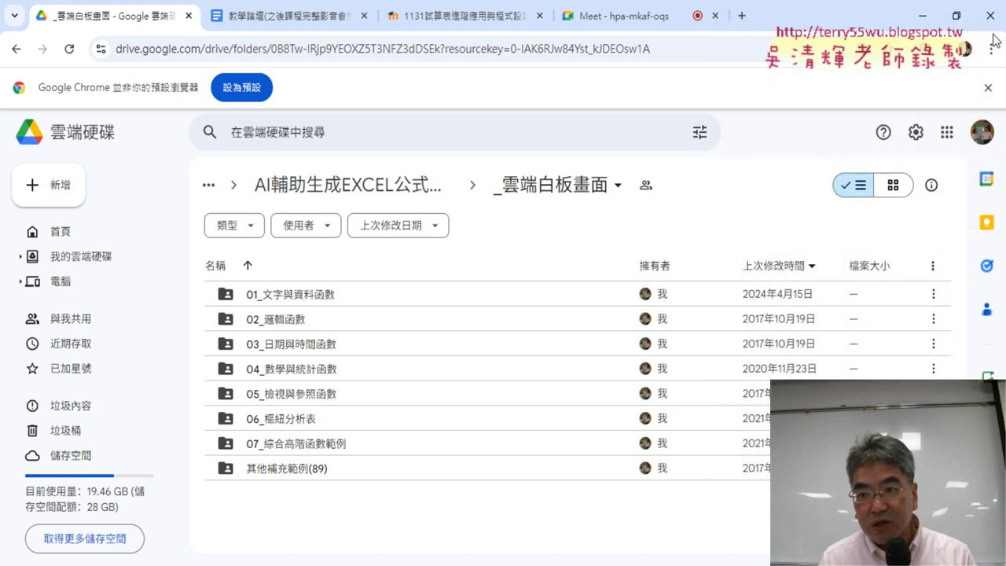
{"action": "left_click", "coordinate": [292, 298]}
{"action": "double_click", "coordinate": [292, 298]}
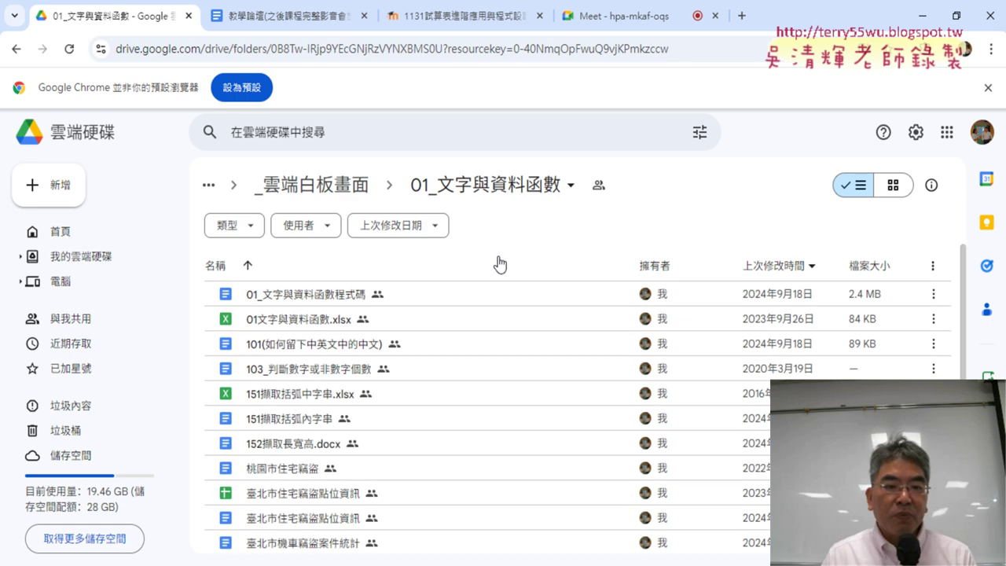
{"action": "scroll", "coordinate": [500, 259], "scroll_direction": "down", "scroll_amount": 2}
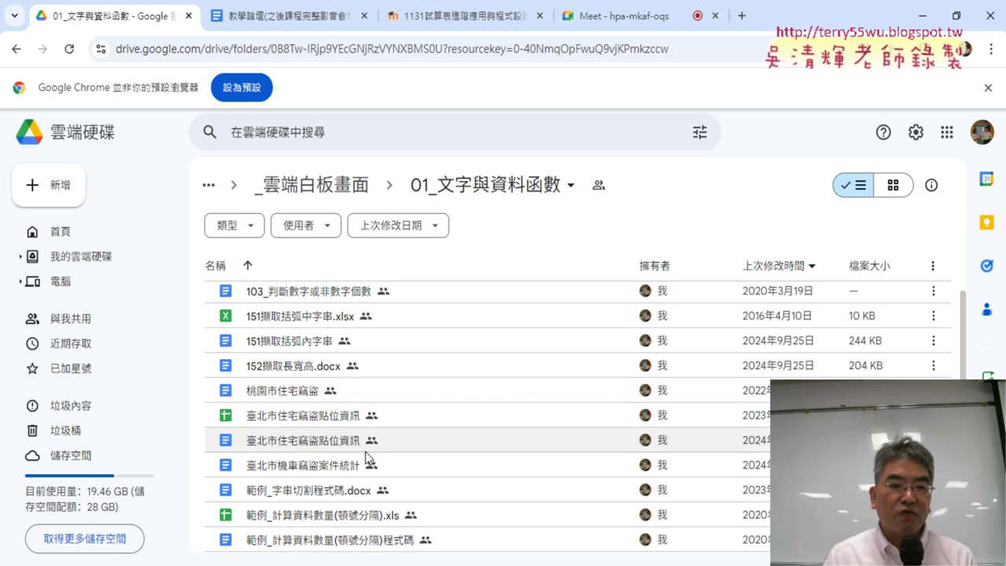
- Open the 臺北市住宅竊盜點位資訊 document and highlight 歷年治安 in question 1
{"action": "double_click", "coordinate": [318, 442]}
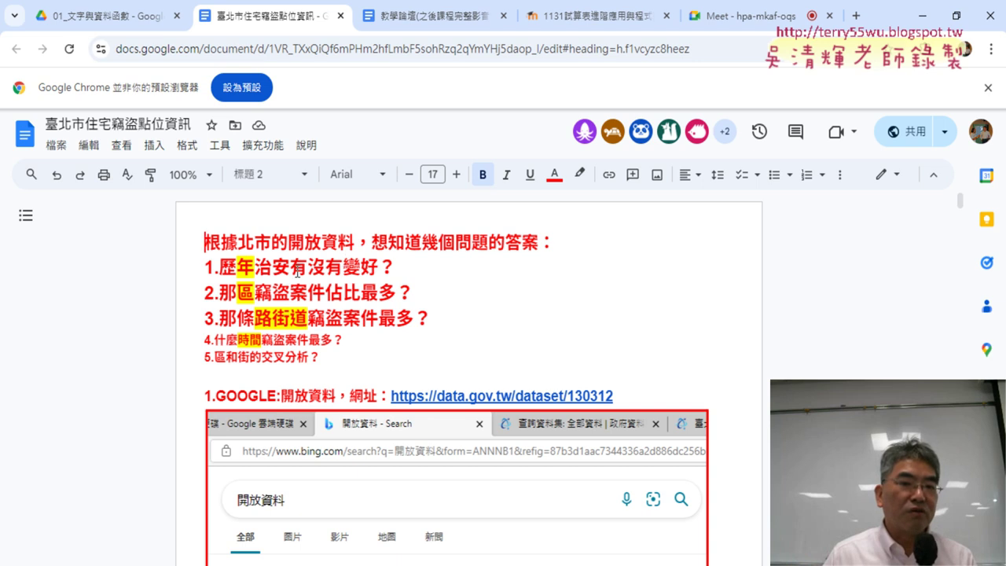
{"action": "left_click_drag", "start_coordinate": [218, 267], "coordinate": [305, 260]}
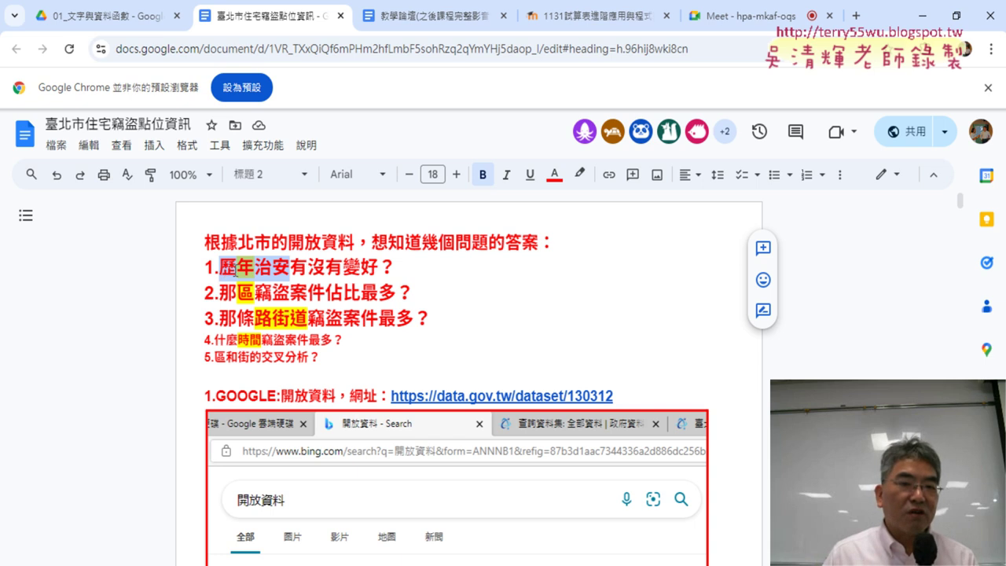
{"action": "left_click", "coordinate": [292, 267]}
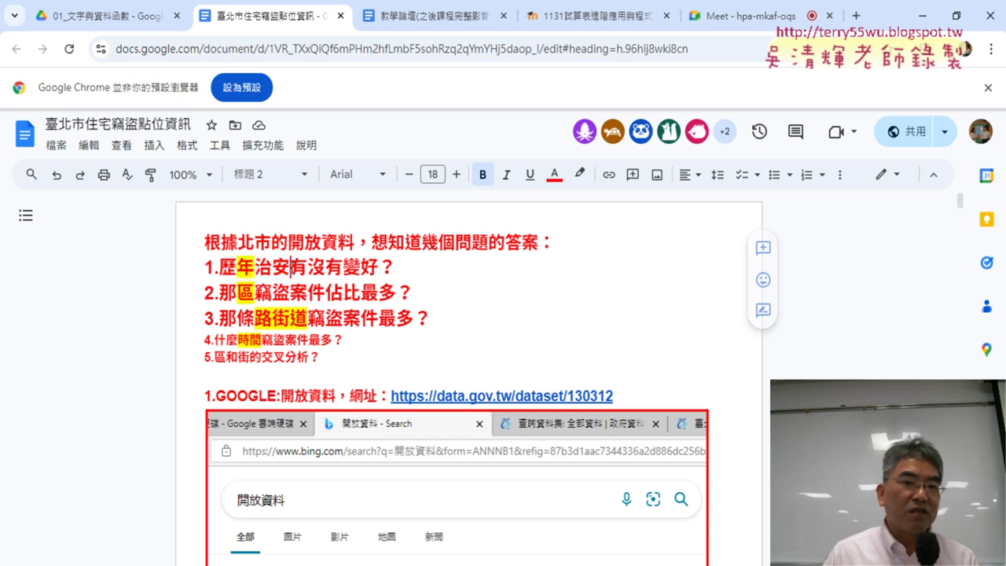
{"action": "left_click_drag", "start_coordinate": [380, 268], "coordinate": [203, 267]}
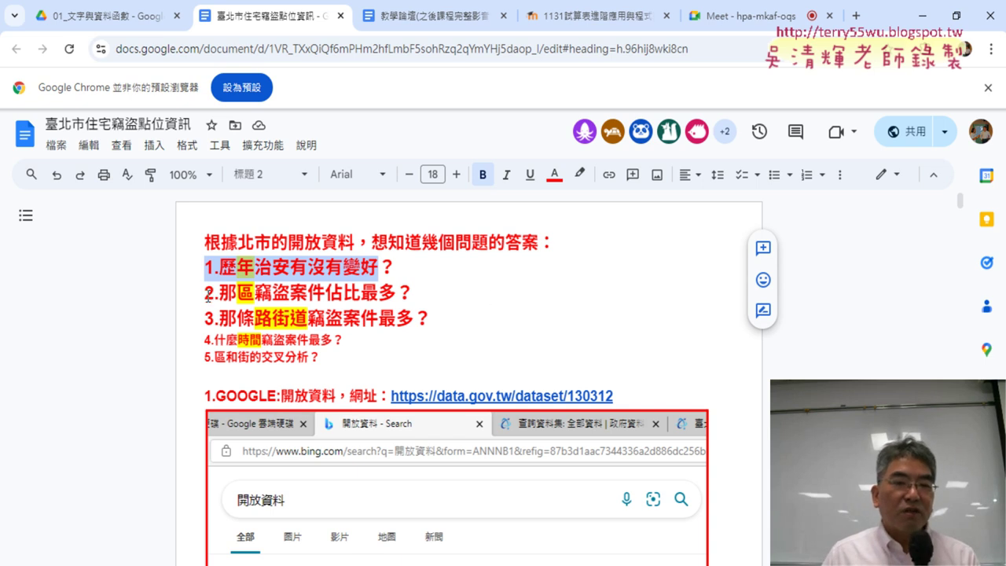
{"action": "left_click", "coordinate": [206, 294]}
{"action": "left_click_drag", "start_coordinate": [207, 294], "coordinate": [255, 294]}
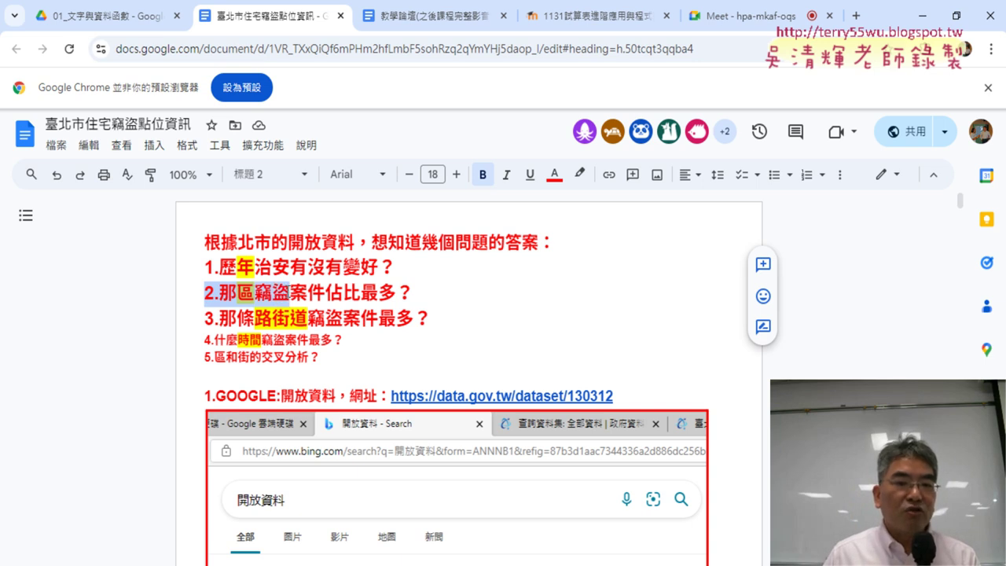
{"action": "left_click_drag", "start_coordinate": [254, 294], "coordinate": [358, 297]}
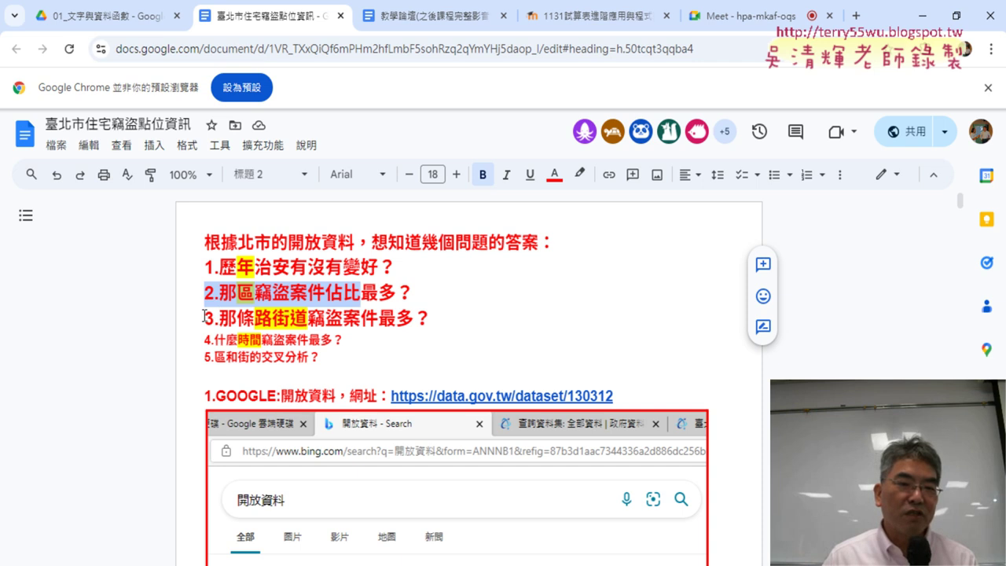
{"action": "left_click_drag", "start_coordinate": [204, 316], "coordinate": [303, 315]}
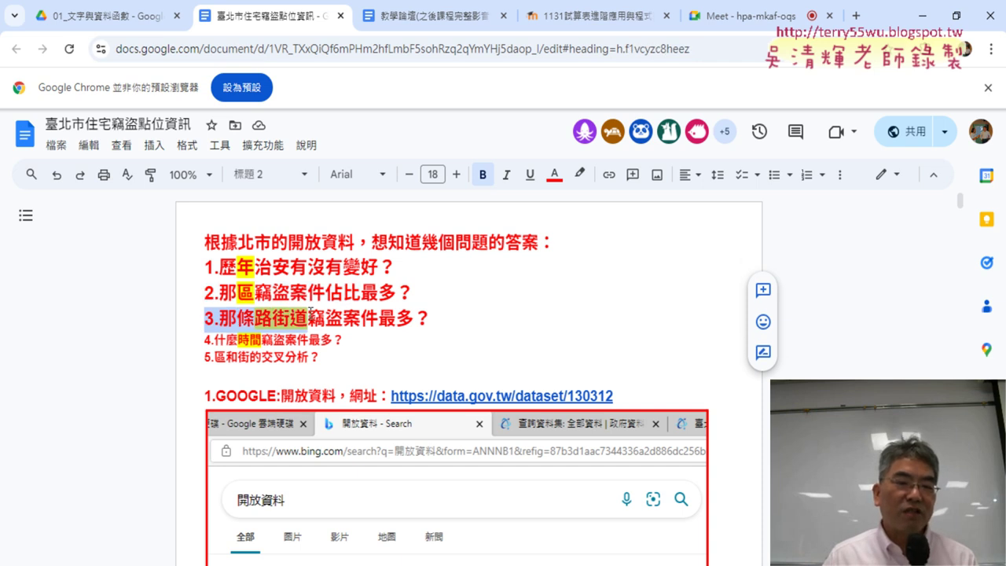
{"action": "left_click_drag", "start_coordinate": [254, 318], "coordinate": [272, 318]}
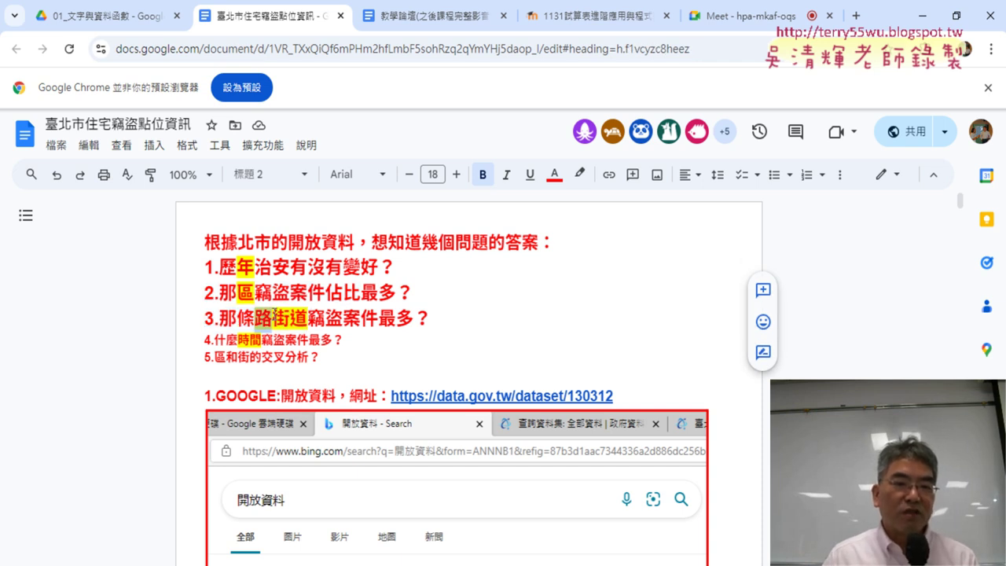
{"action": "left_click", "coordinate": [291, 318]}
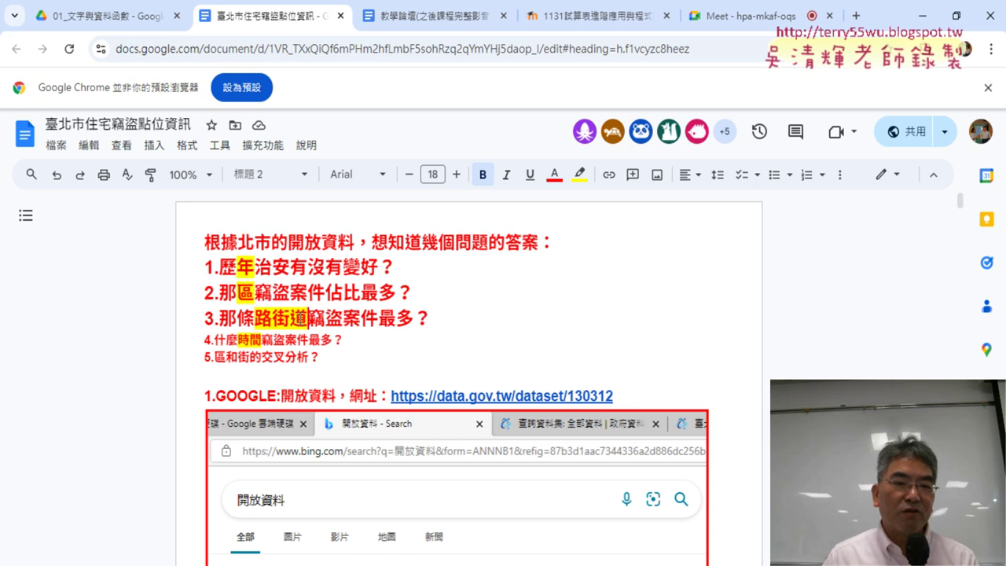
{"action": "left_click_drag", "start_coordinate": [291, 318], "coordinate": [311, 321]}
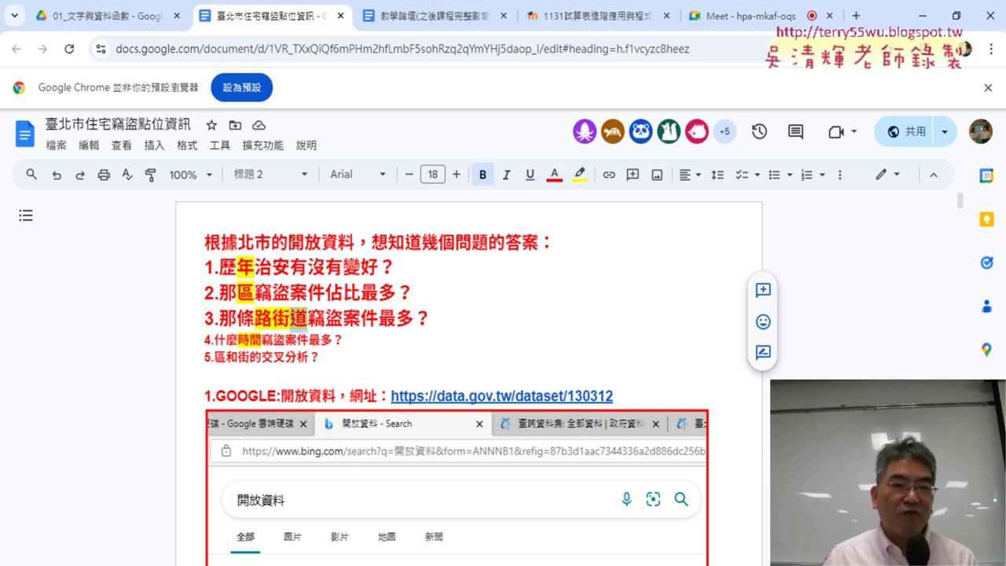
{"action": "left_click_drag", "start_coordinate": [288, 242], "coordinate": [353, 242]}
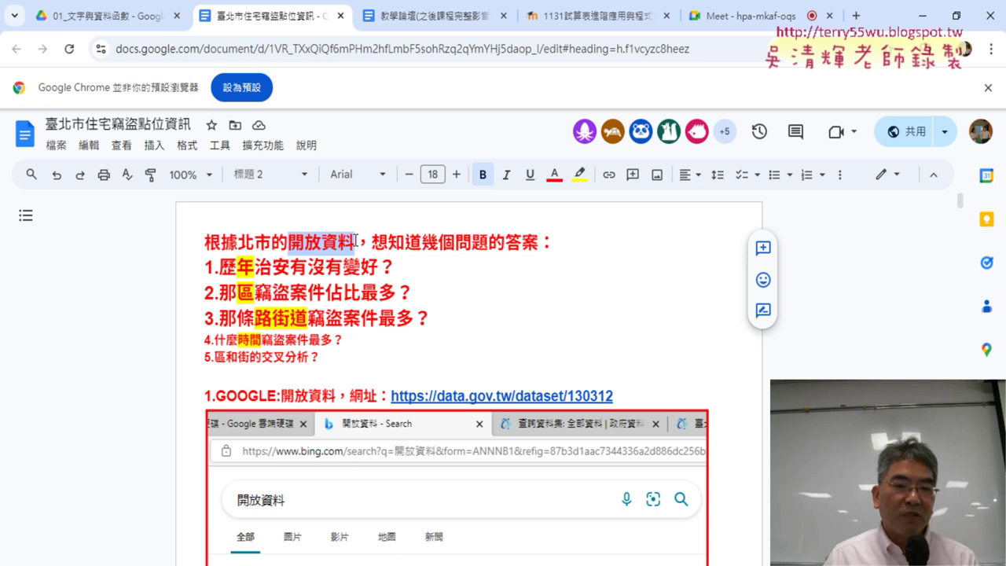
- Highlight parts of the data.gov.tw link's domain, then follow the link to the dataset page
{"action": "left_click", "coordinate": [472, 397]}
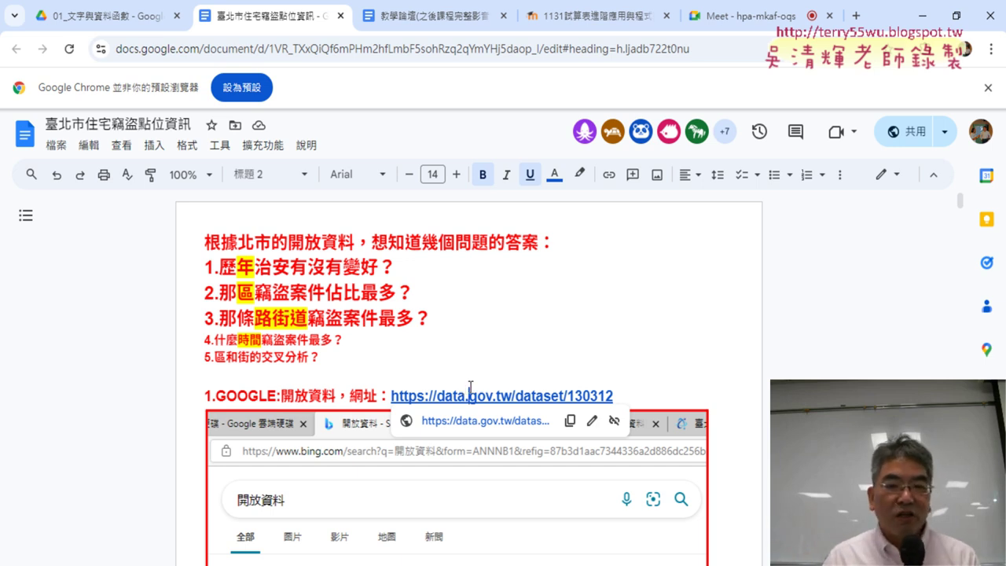
{"action": "left_click_drag", "start_coordinate": [437, 395], "coordinate": [514, 396]}
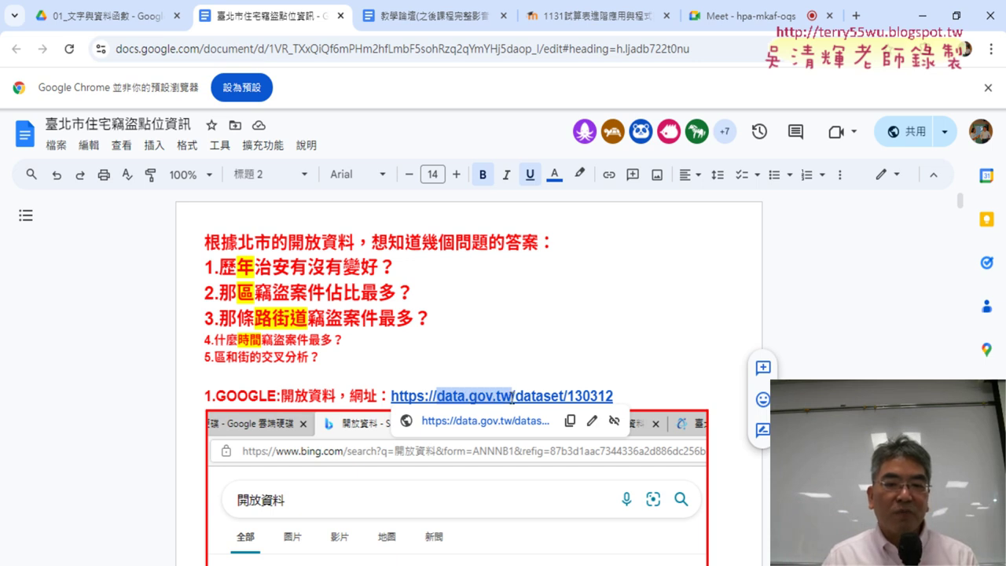
{"action": "left_click", "coordinate": [457, 395]}
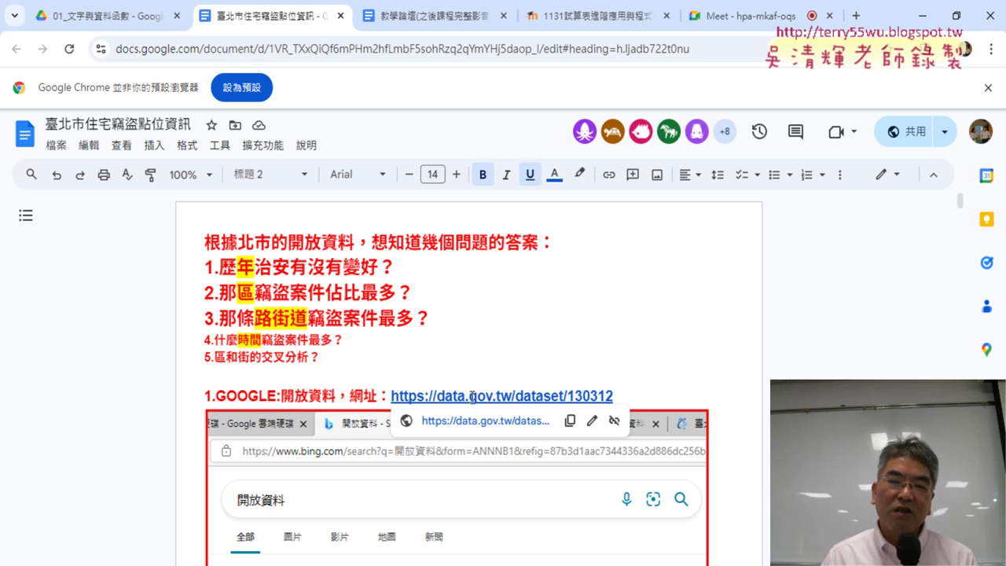
{"action": "left_click_drag", "start_coordinate": [493, 396], "coordinate": [447, 396]}
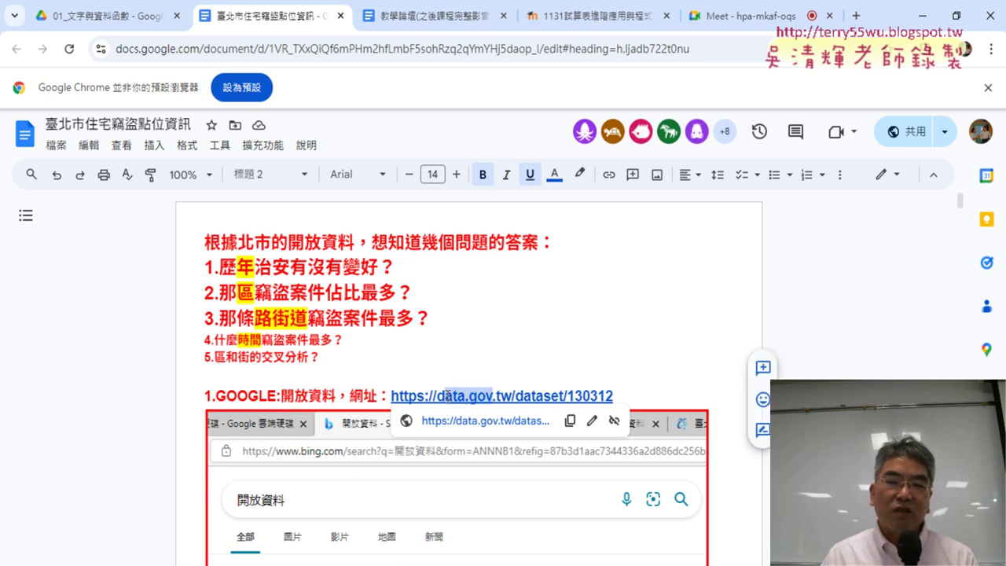
{"action": "left_click_drag", "start_coordinate": [511, 395], "coordinate": [440, 396]}
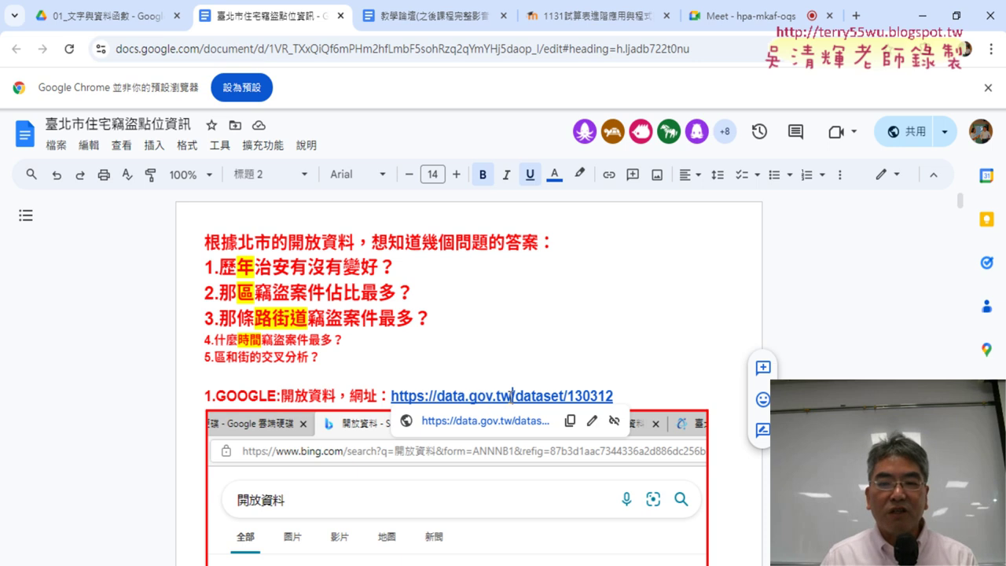
{"action": "left_click", "coordinate": [491, 396]}
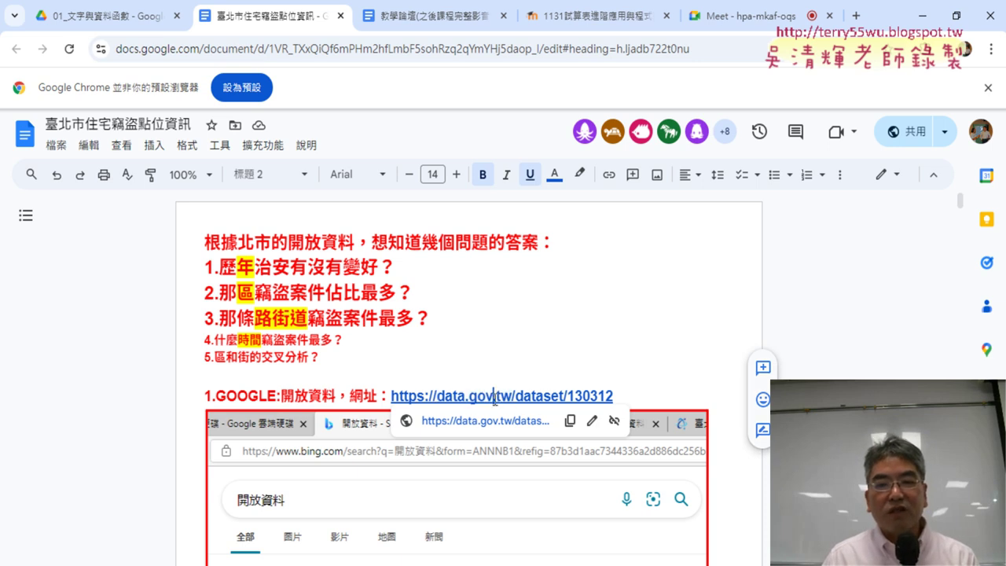
{"action": "left_click_drag", "start_coordinate": [495, 395], "coordinate": [512, 395]}
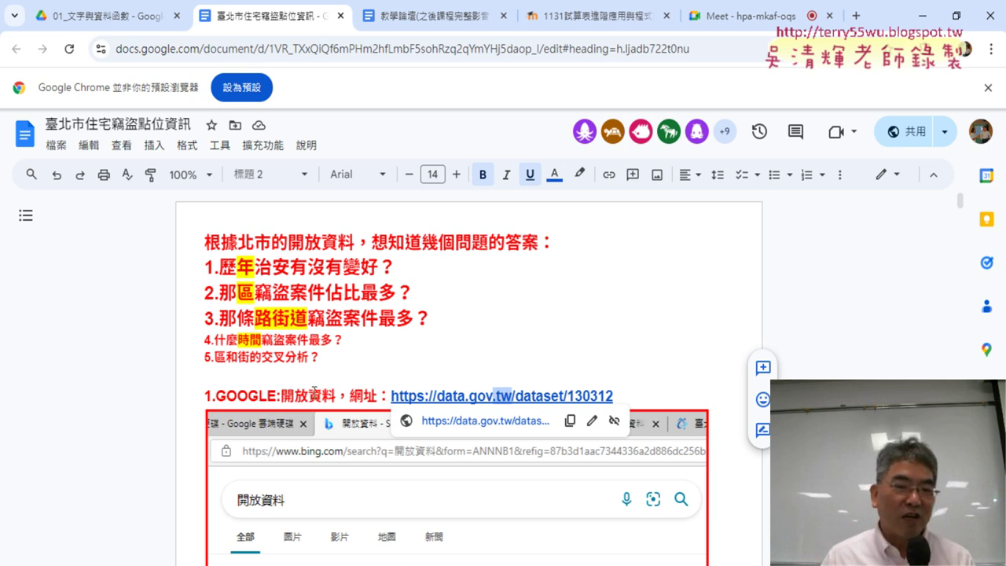
{"action": "left_click_drag", "start_coordinate": [440, 396], "coordinate": [466, 394]}
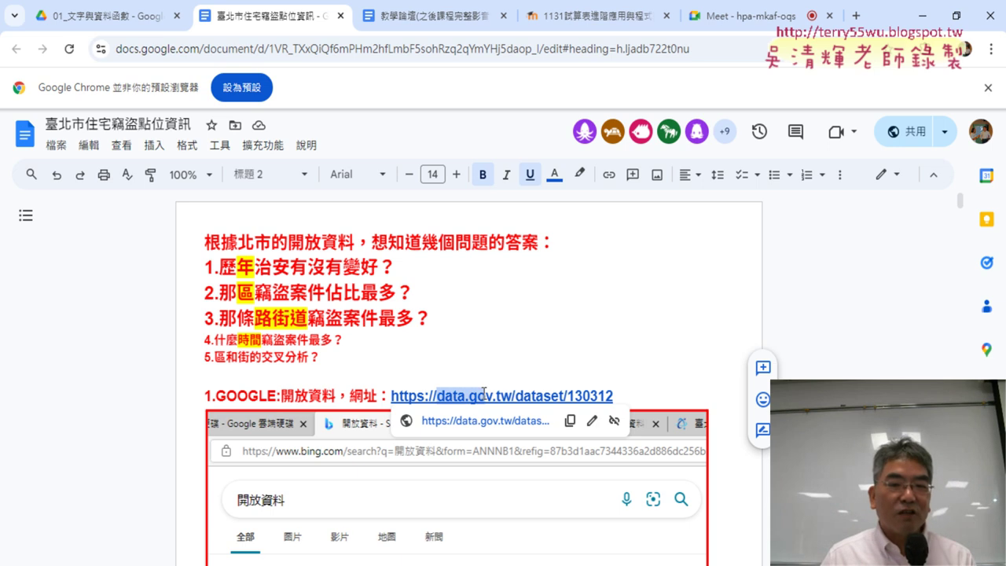
{"action": "left_click", "coordinate": [454, 423]}
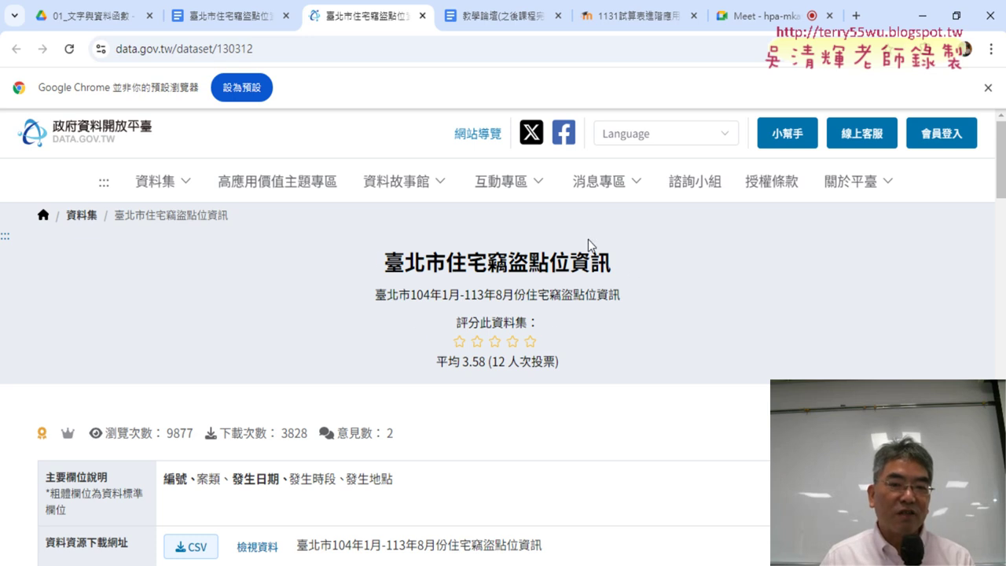
- Go to the data.gov.tw home page, browse its category tiles, and show the 資料集 browsing options
{"action": "left_click", "coordinate": [101, 137]}
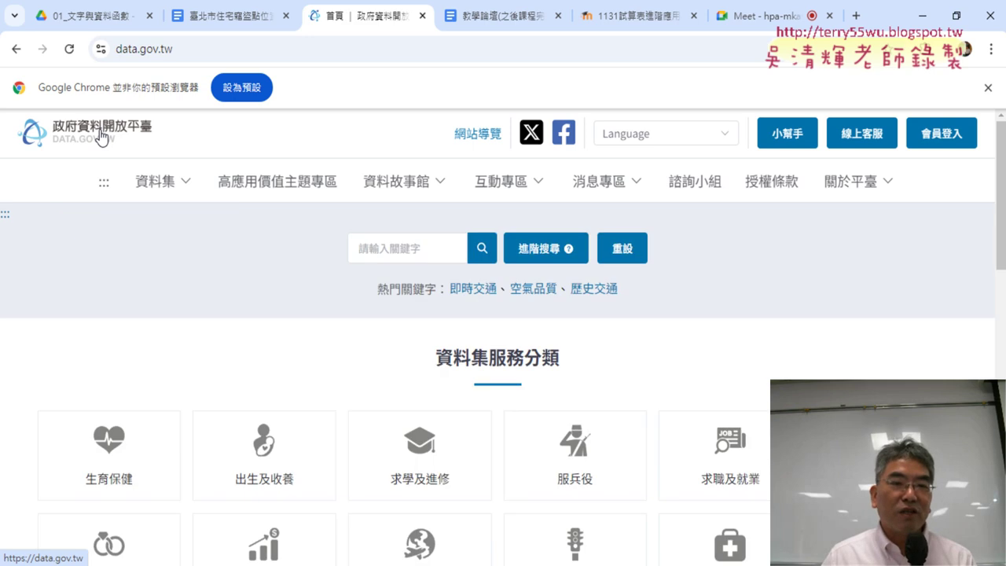
{"action": "scroll", "coordinate": [70, 243], "scroll_direction": "down", "scroll_amount": 3}
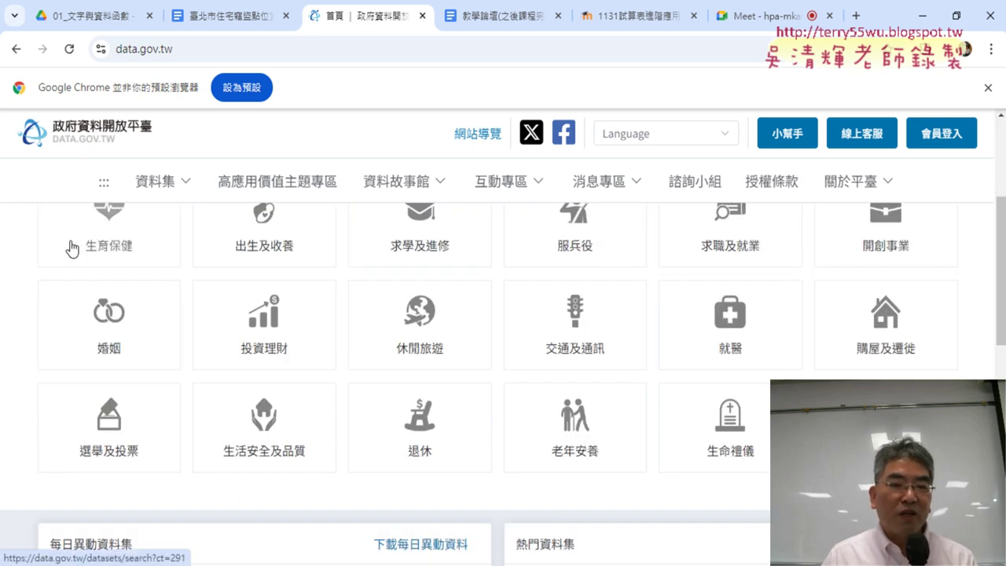
{"action": "scroll", "coordinate": [71, 247], "scroll_direction": "up", "scroll_amount": 1}
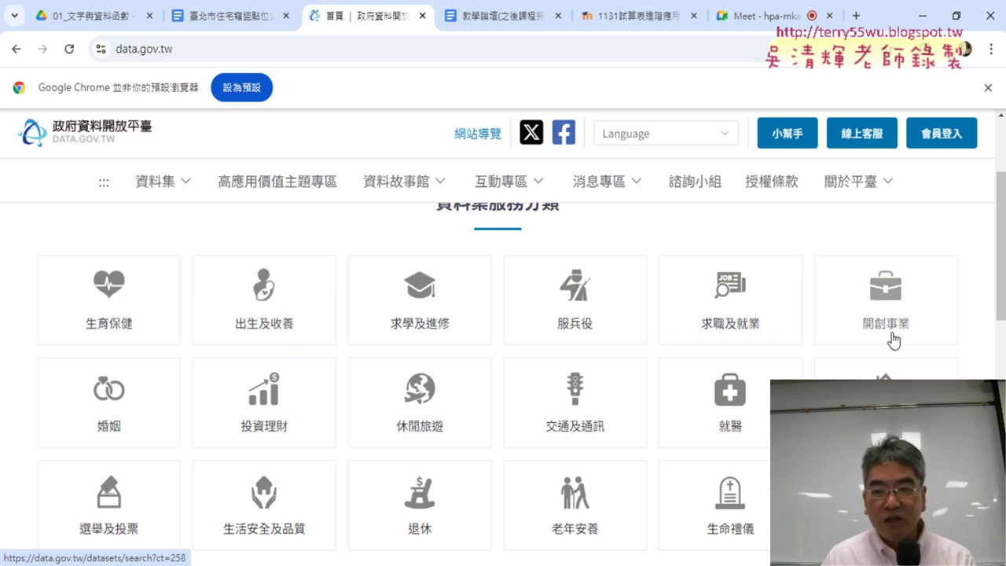
{"action": "scroll", "coordinate": [942, 344], "scroll_direction": "down", "scroll_amount": 1}
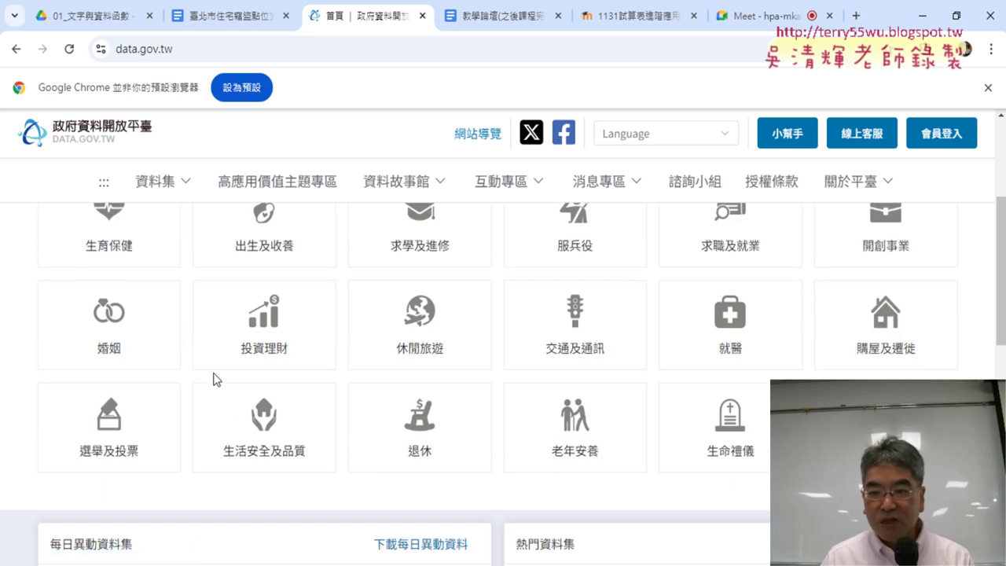
{"action": "scroll", "coordinate": [610, 397], "scroll_direction": "up", "scroll_amount": 1}
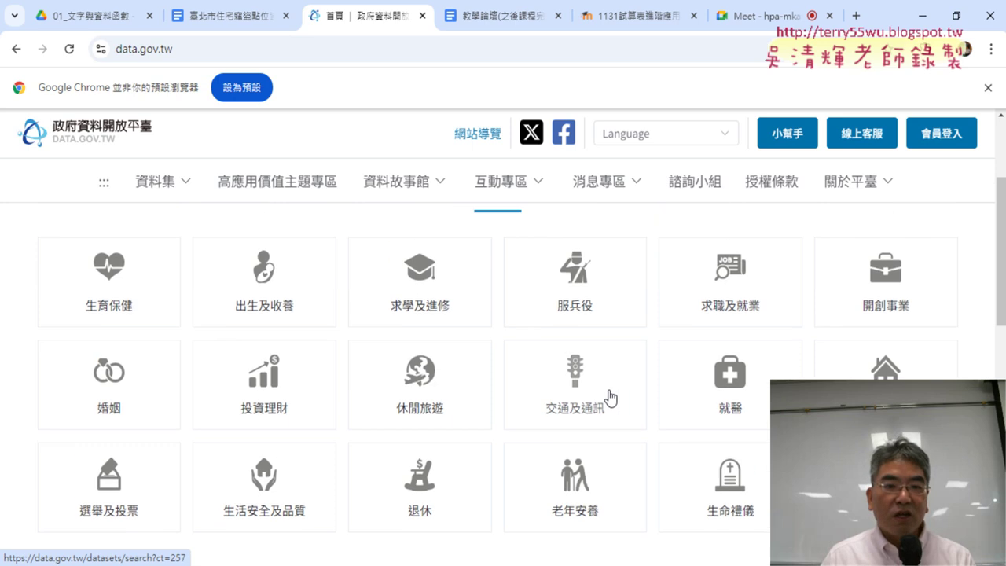
{"action": "left_click", "coordinate": [157, 186]}
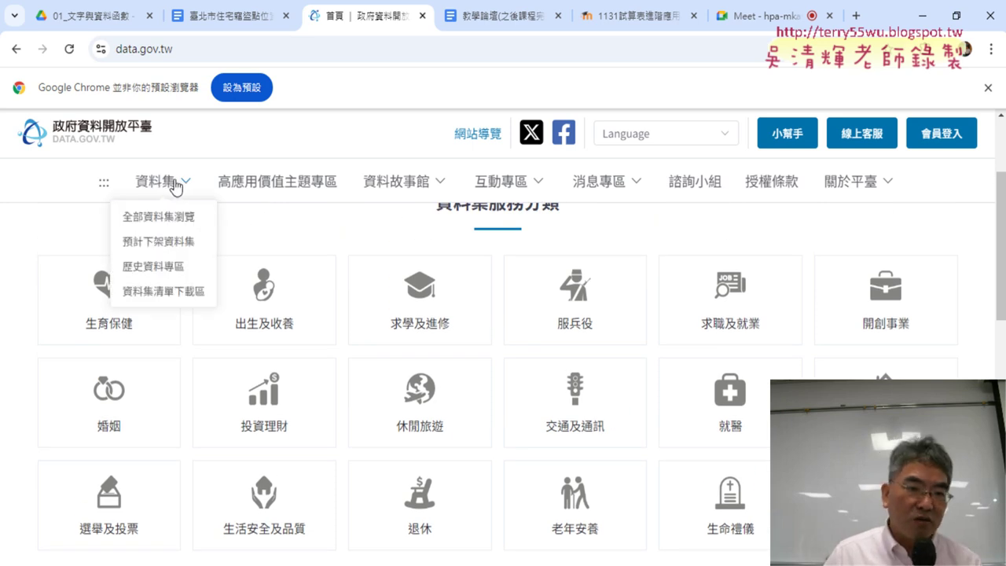
- Open 全部資料集瀏覽 and scroll through the dataset list and the 中央機關/地方機關 filters
{"action": "left_click", "coordinate": [174, 220]}
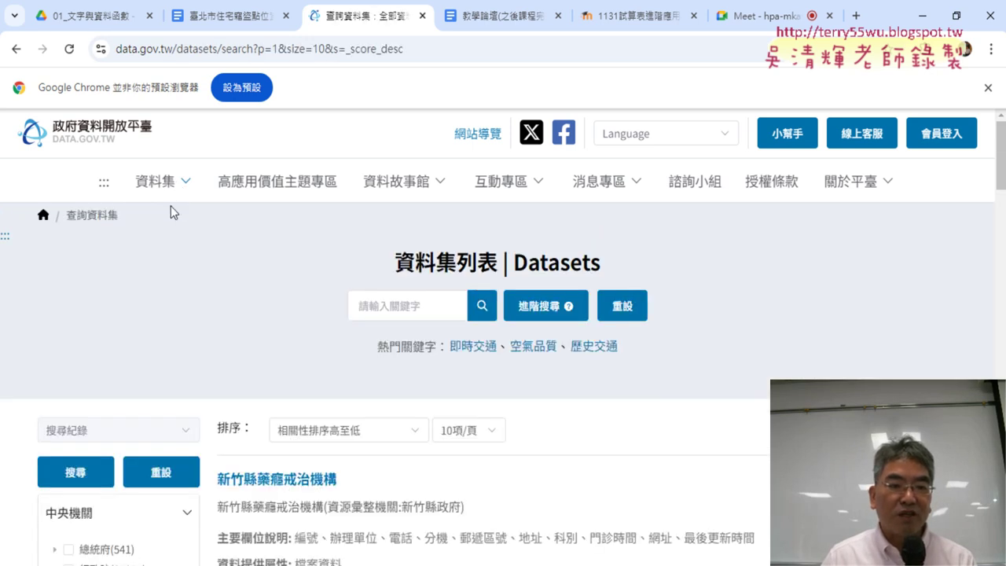
{"action": "scroll", "coordinate": [15, 269], "scroll_direction": "down", "scroll_amount": 2}
{"action": "scroll", "coordinate": [15, 269], "scroll_direction": "down", "scroll_amount": 2}
{"action": "scroll", "coordinate": [15, 268], "scroll_direction": "up", "scroll_amount": 1}
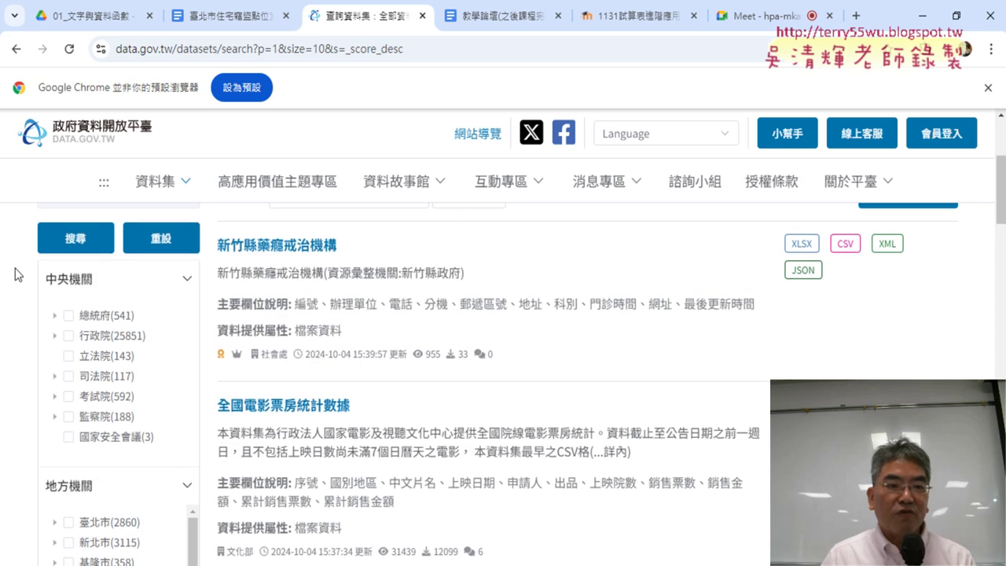
{"action": "scroll", "coordinate": [32, 283], "scroll_direction": "down", "scroll_amount": 3}
{"action": "scroll", "coordinate": [94, 291], "scroll_direction": "up", "scroll_amount": 2}
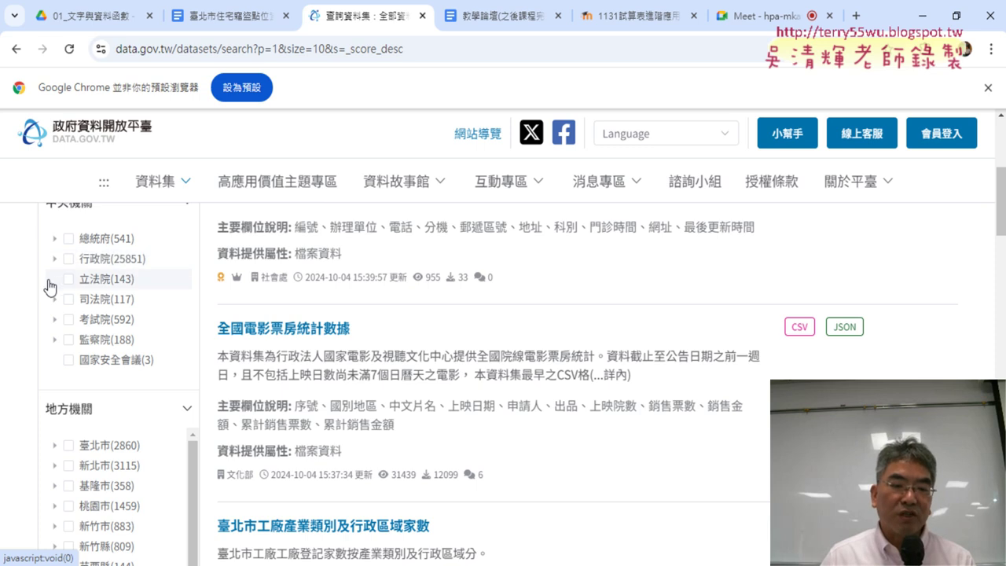
{"action": "scroll", "coordinate": [100, 301], "scroll_direction": "down", "scroll_amount": 2}
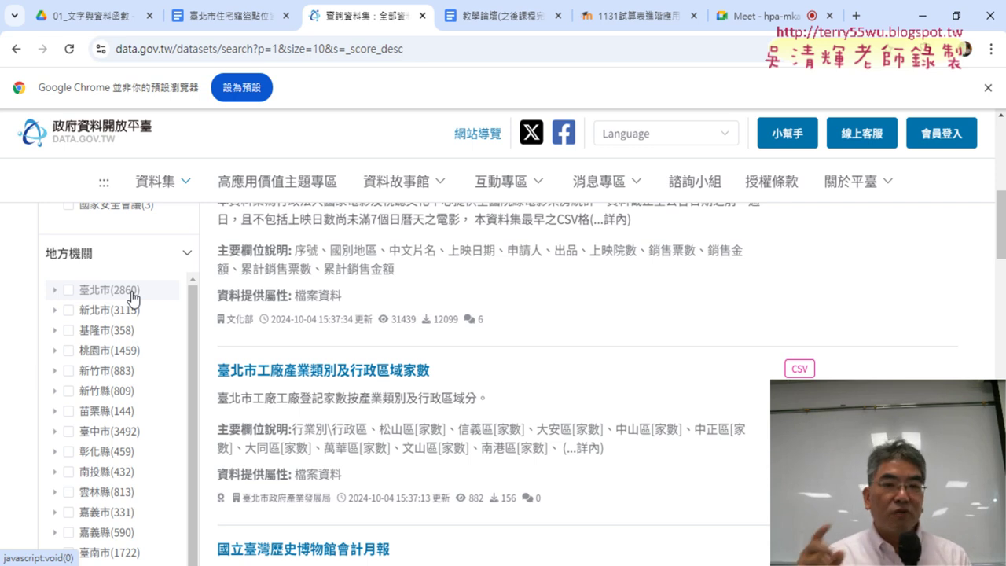
{"action": "scroll", "coordinate": [548, 336], "scroll_direction": "up", "scroll_amount": 3}
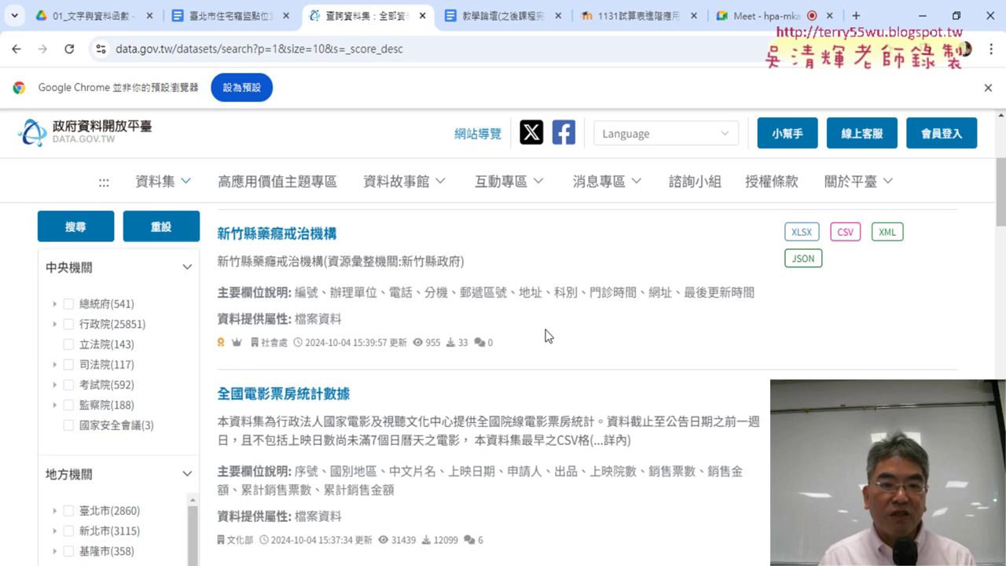
{"action": "scroll", "coordinate": [547, 336], "scroll_direction": "up", "scroll_amount": 3}
{"action": "left_click", "coordinate": [408, 315]}
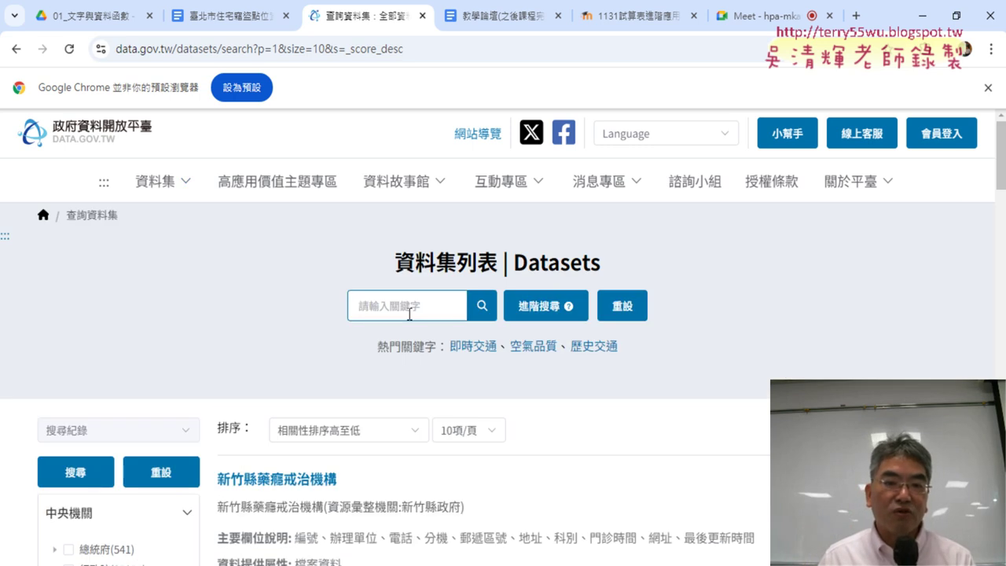
{"action": "type", "text": ":"}
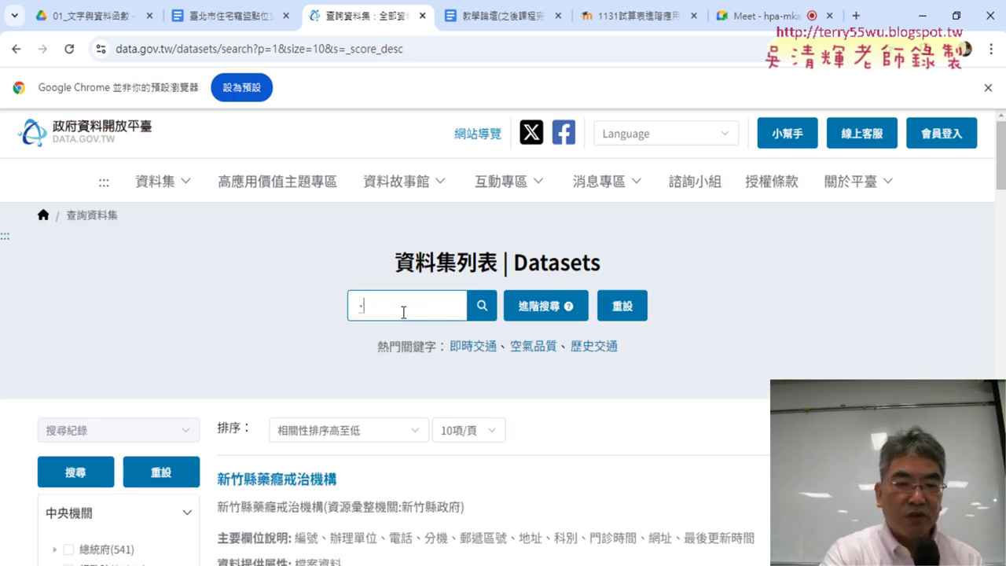
{"action": "key", "text": "BackSpace"}
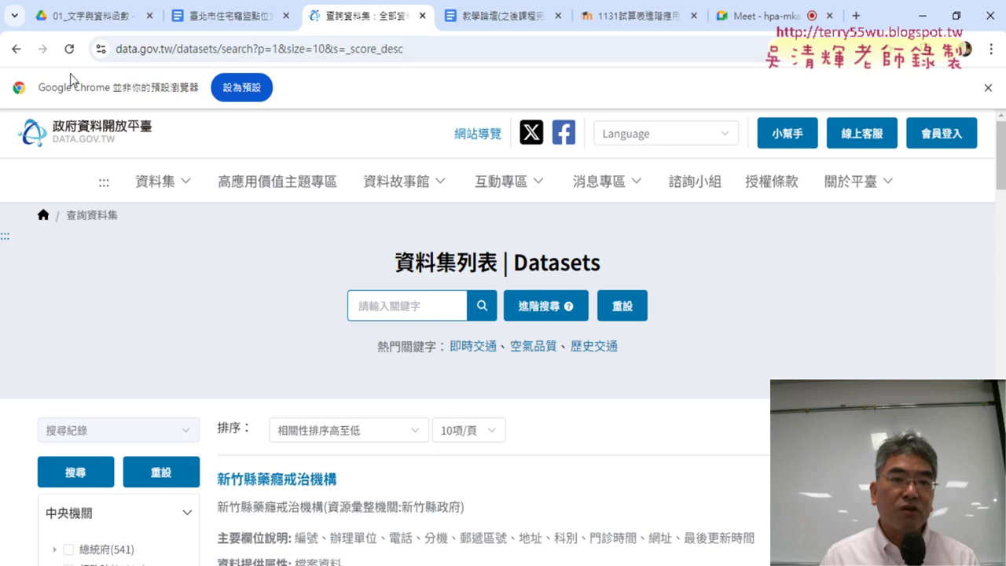
{"action": "right_click", "coordinate": [20, 53]}
- Return to the 臺北市住宅竊盜點位資訊 dataset page, download its 242 KB CSV, and open it in Excel
{"action": "left_click", "coordinate": [78, 101]}
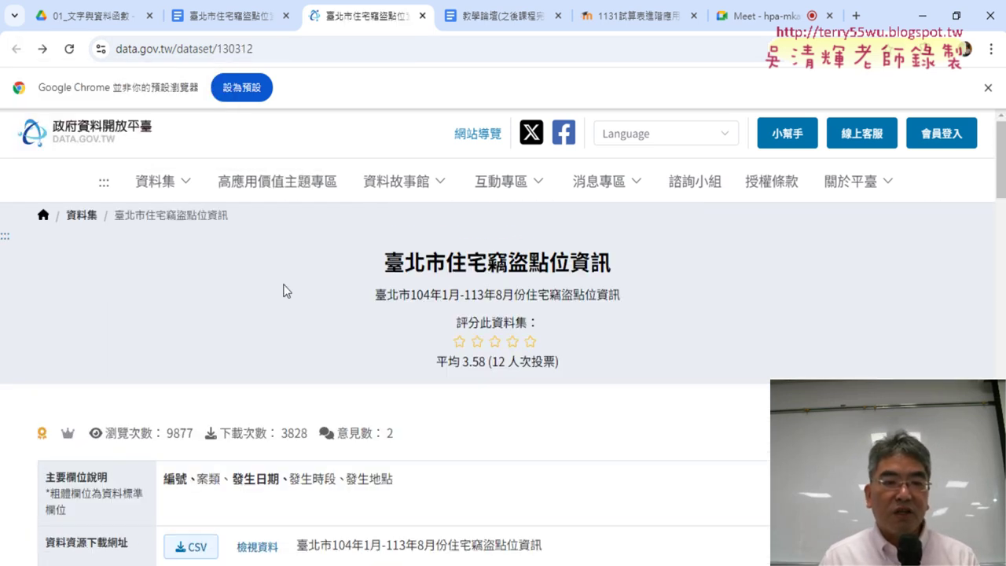
{"action": "left_click_drag", "start_coordinate": [374, 275], "coordinate": [624, 263]}
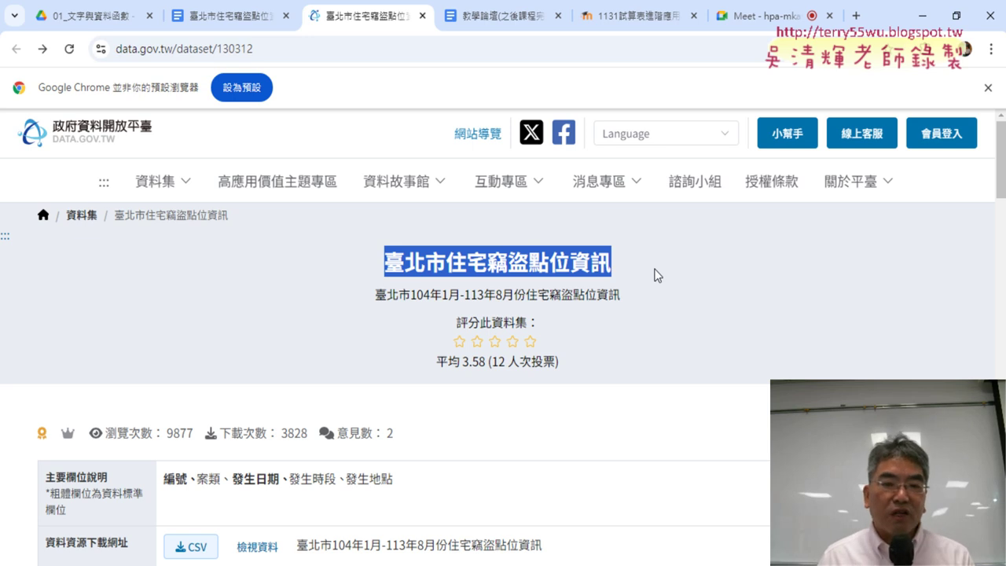
{"action": "scroll", "coordinate": [657, 288], "scroll_direction": "down", "scroll_amount": 2}
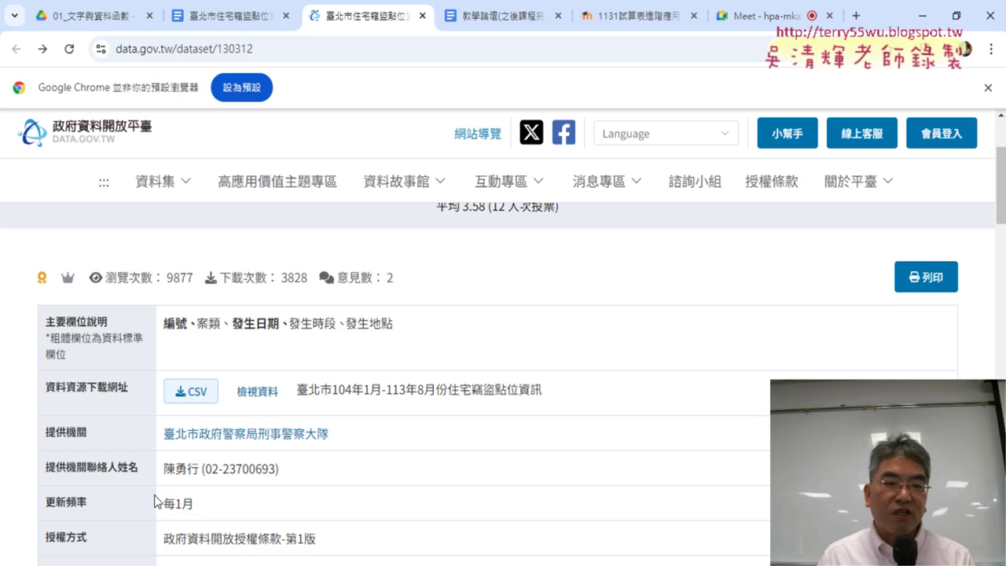
{"action": "left_click", "coordinate": [190, 393]}
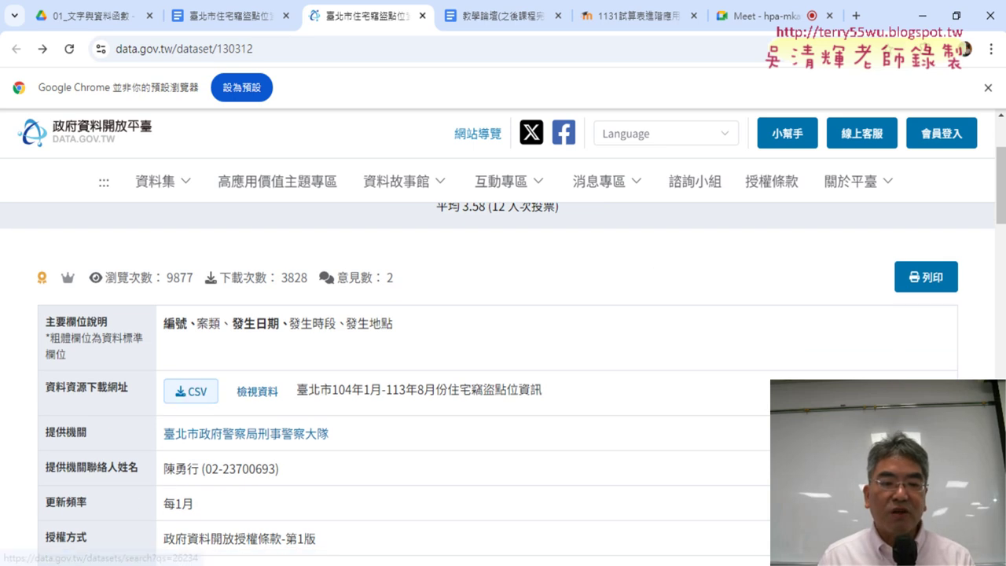
{"action": "left_click", "coordinate": [187, 395]}
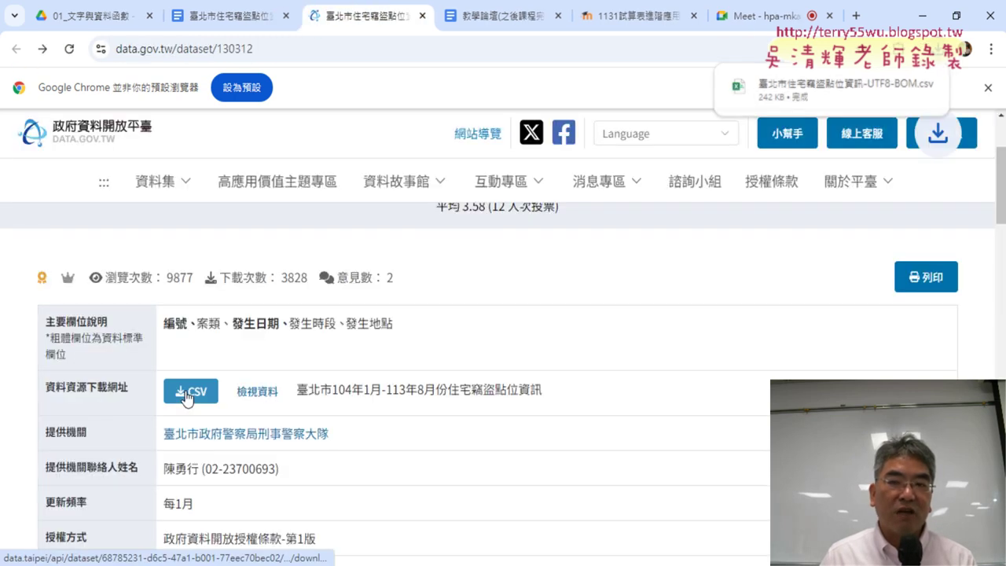
{"action": "left_click", "coordinate": [856, 90]}
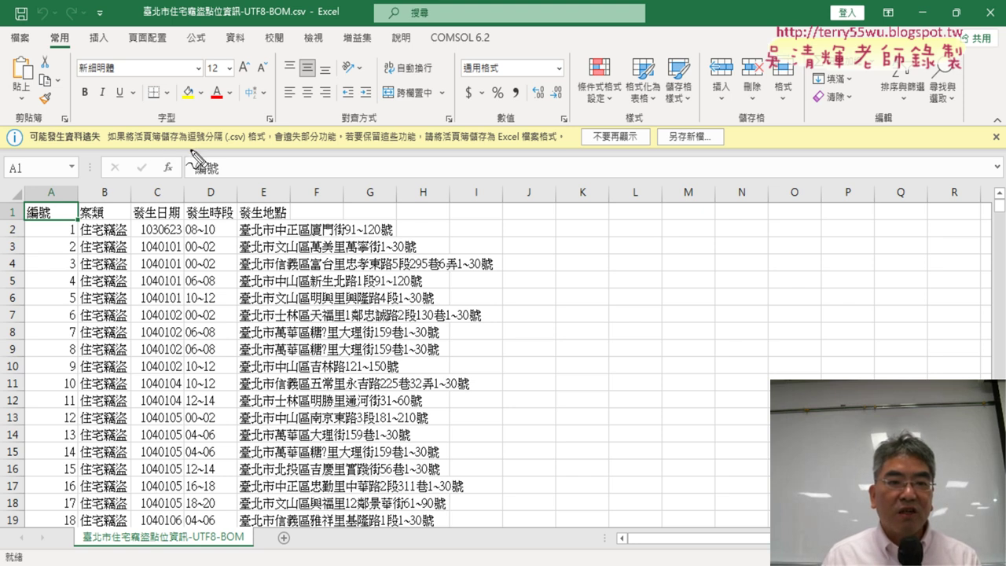
- Mark up the CSV data-loss warning, sheet tab and .csv file name with the pen, then clear it
{"action": "left_click_drag", "start_coordinate": [182, 144], "coordinate": [217, 145]}
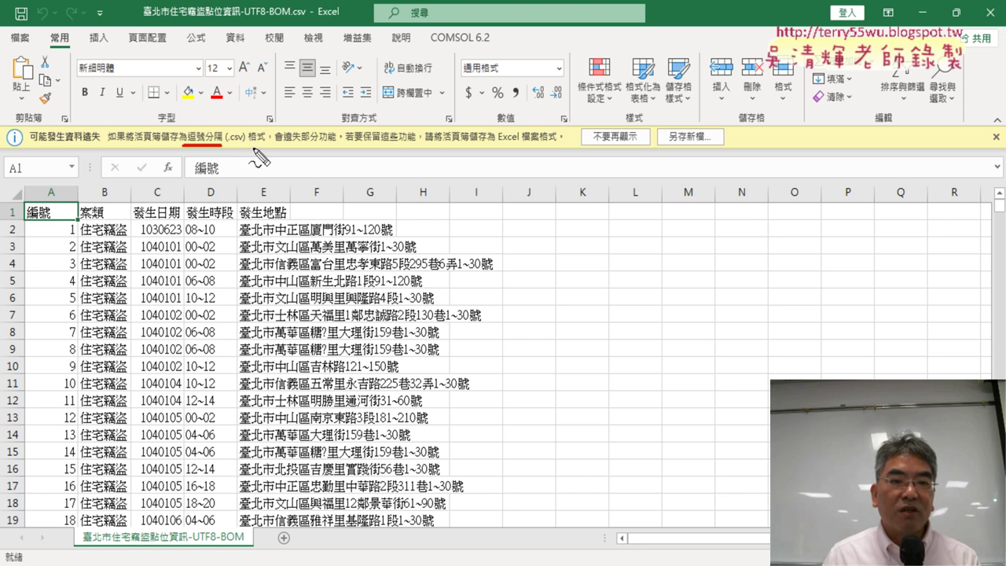
{"action": "mouse_move", "coordinate": [252, 145]}
{"action": "left_mouse_down"}
{"action": "mouse_move", "coordinate": [267, 144]}
{"action": "mouse_move", "coordinate": [233, 146]}
{"action": "left_mouse_up"}
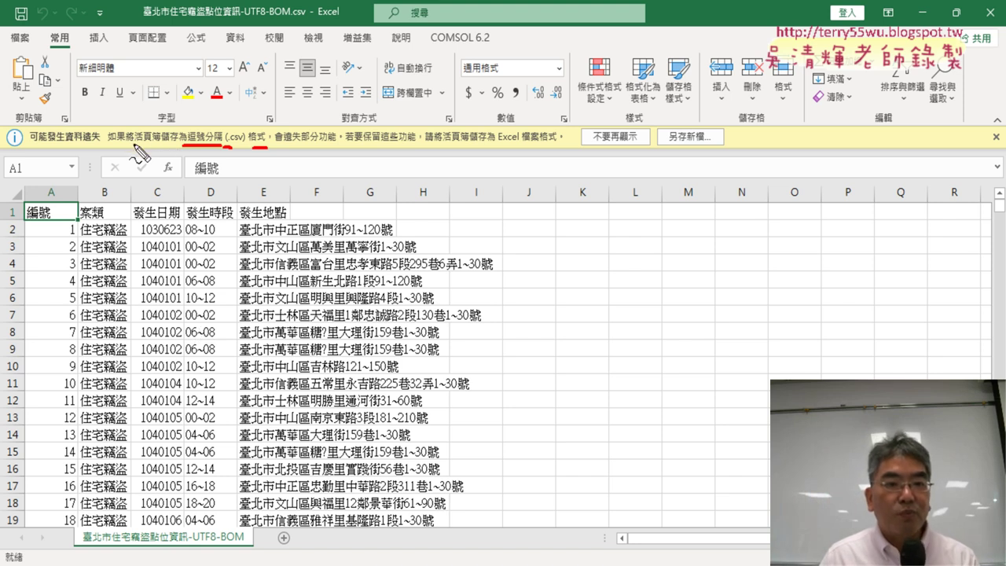
{"action": "left_click_drag", "start_coordinate": [127, 143], "coordinate": [171, 142]}
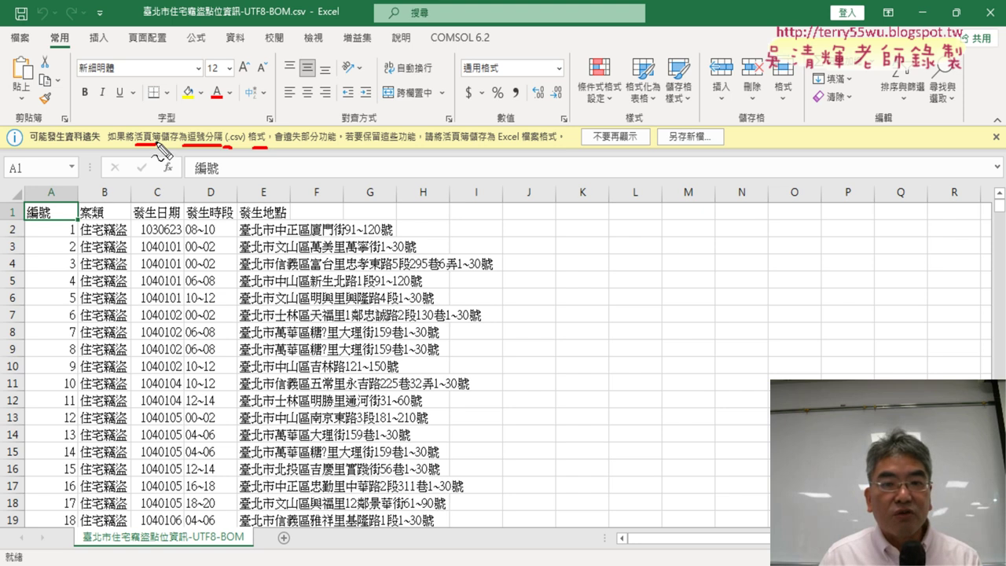
{"action": "mouse_move", "coordinate": [241, 552]}
{"action": "left_mouse_down"}
{"action": "mouse_move", "coordinate": [249, 525]}
{"action": "mouse_move", "coordinate": [287, 549]}
{"action": "left_mouse_up"}
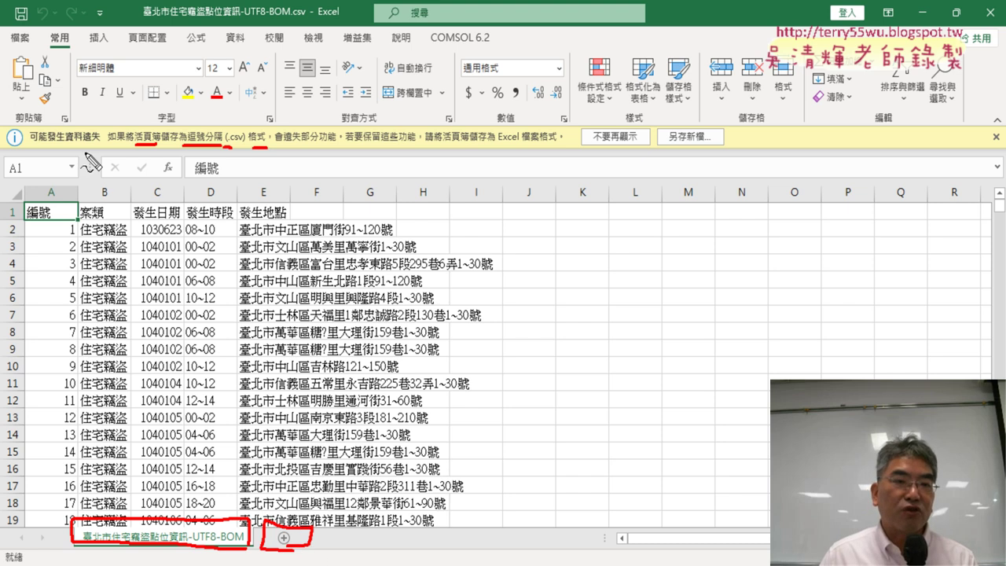
{"action": "left_click_drag", "start_coordinate": [294, 45], "coordinate": [304, 46]}
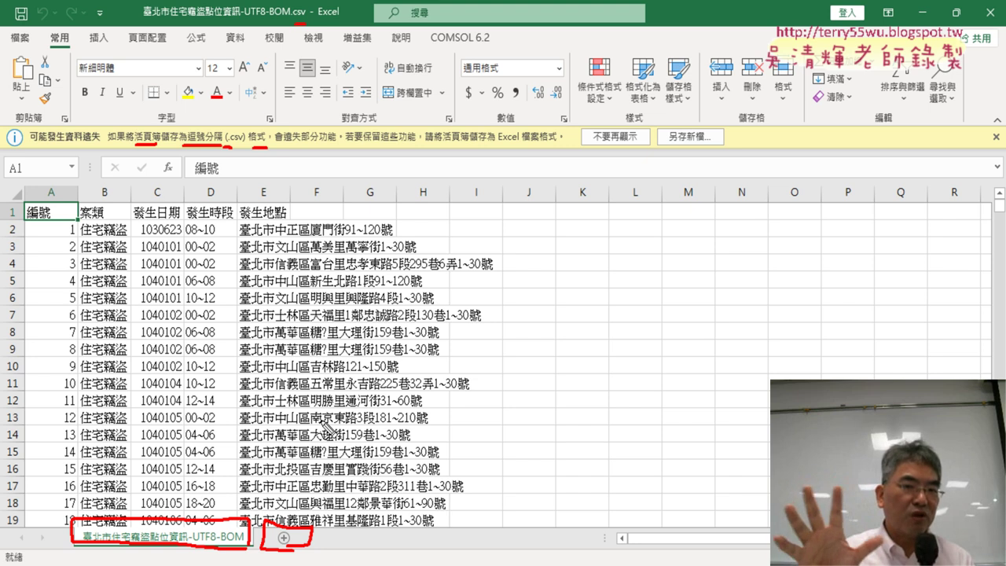
{"action": "key", "text": "Escape"}
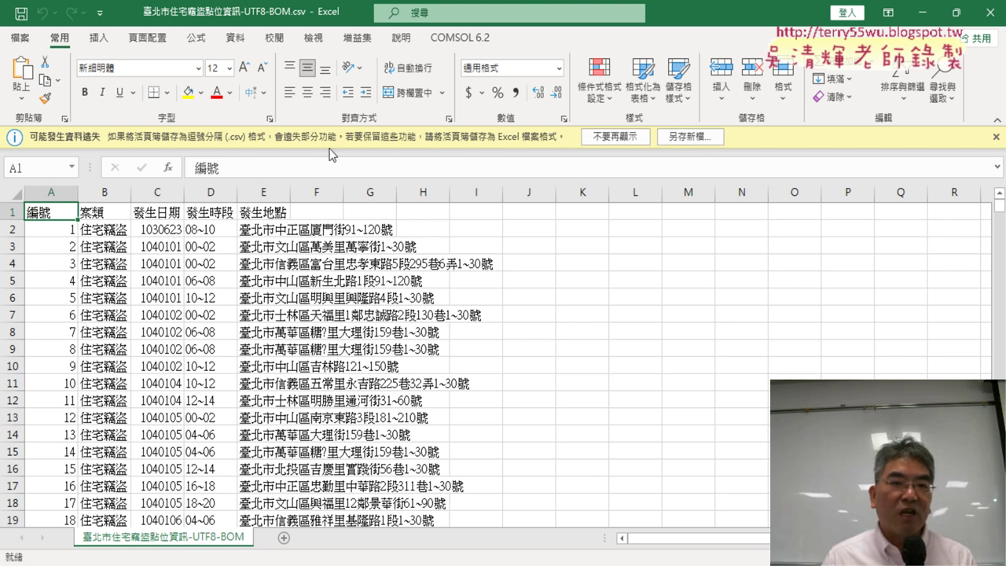
{"action": "left_click", "coordinate": [20, 38]}
{"action": "left_click", "coordinate": [65, 246]}
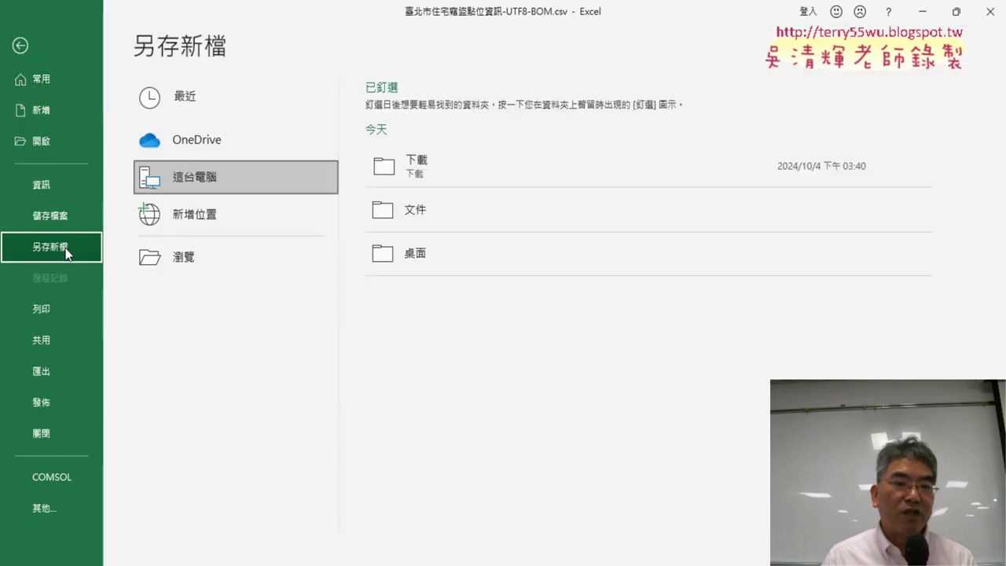
{"action": "left_click", "coordinate": [198, 260]}
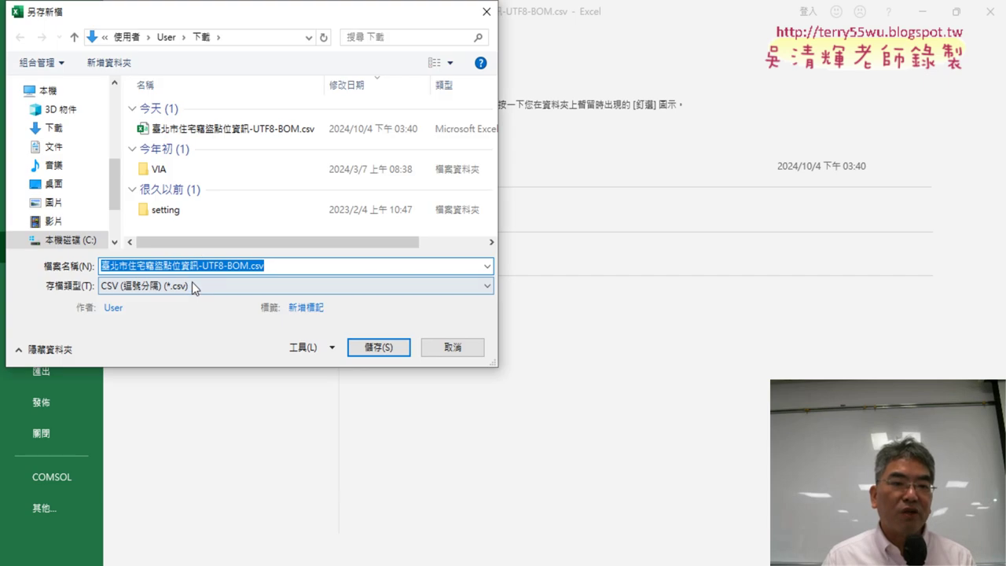
{"action": "left_click", "coordinate": [193, 286]}
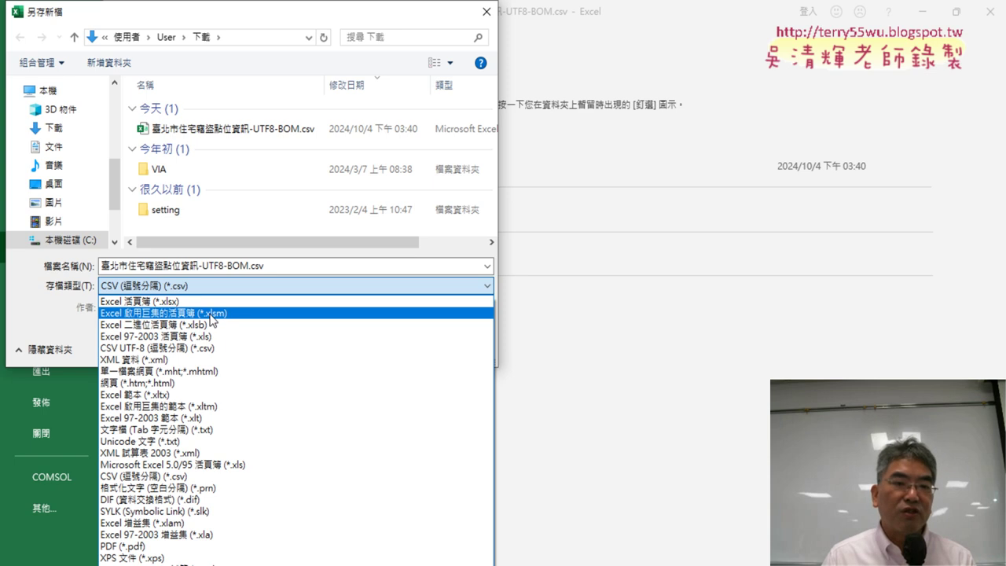
{"action": "left_click", "coordinate": [213, 314]}
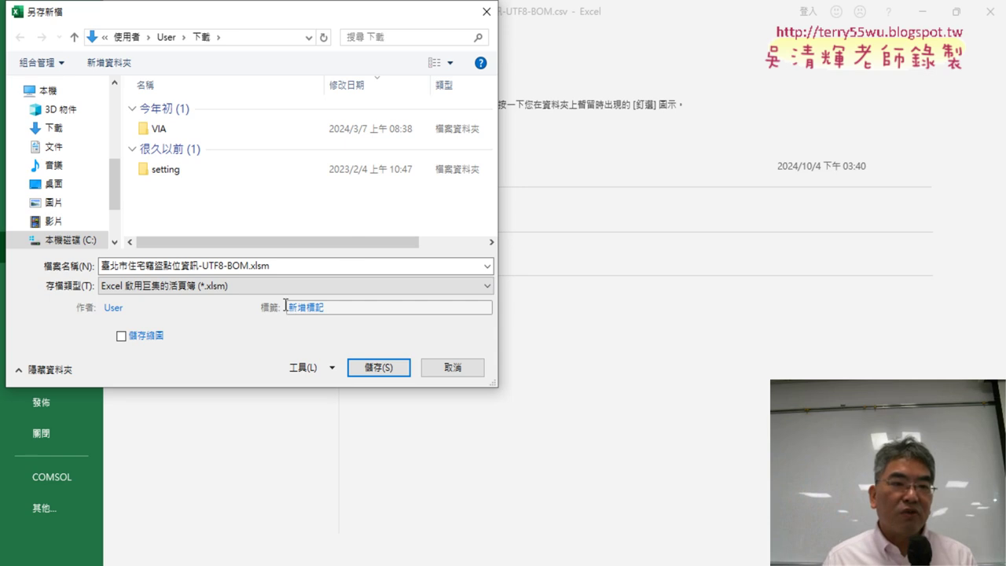
{"action": "left_click", "coordinate": [74, 187]}
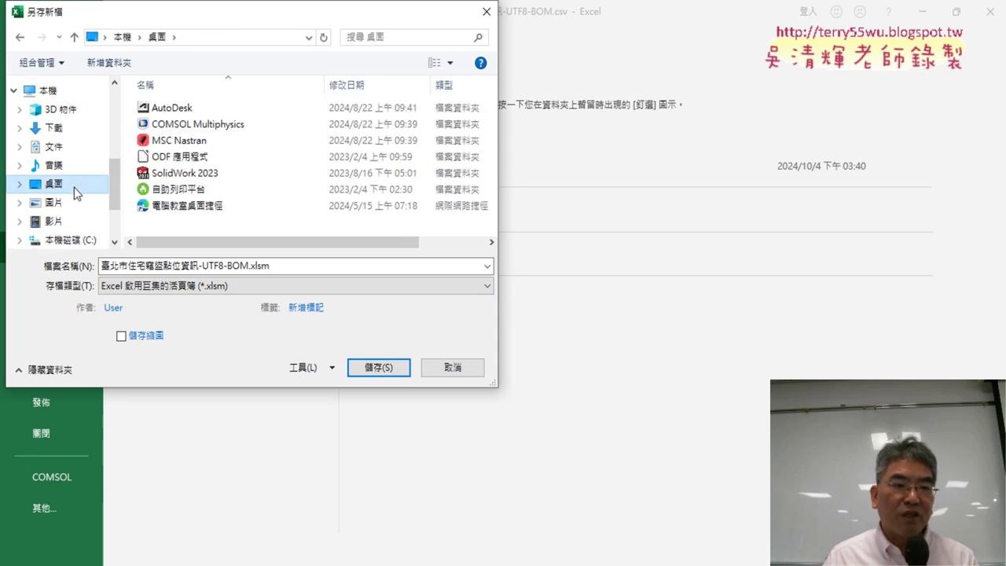
{"action": "left_click", "coordinate": [379, 367]}
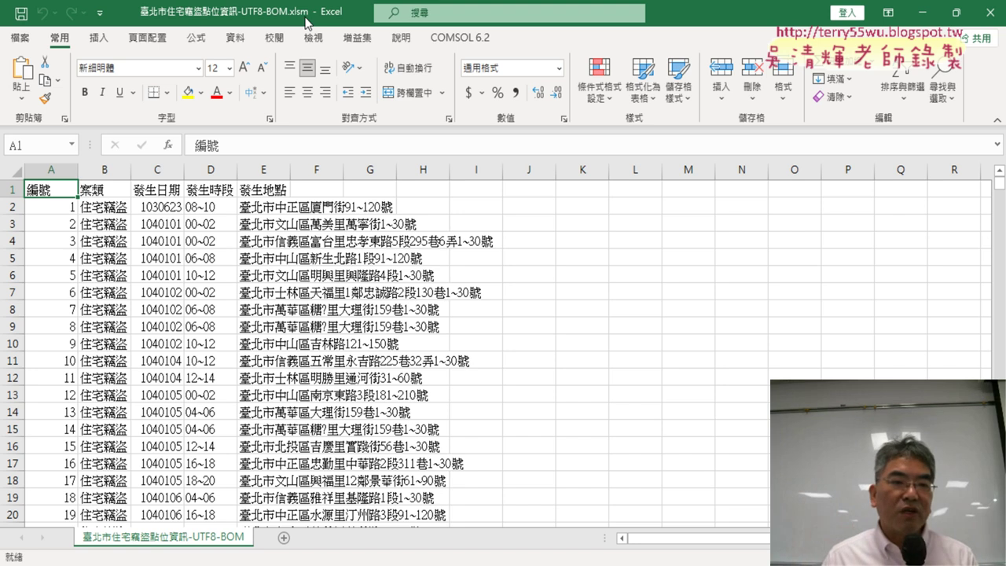
- Select columns A–E and auto-fit them from the header border, then undo it
{"action": "left_click", "coordinate": [56, 165]}
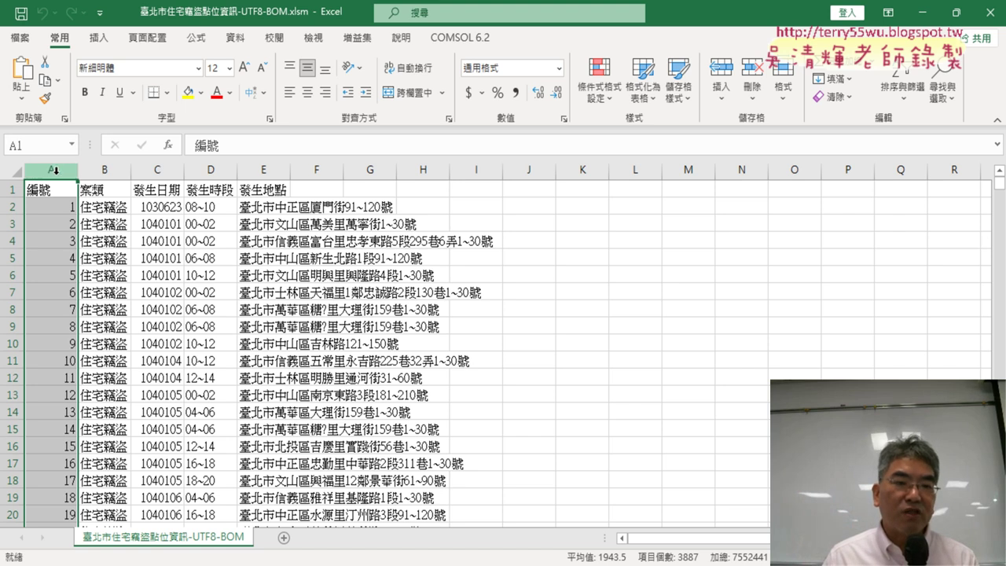
{"action": "left_click_drag", "start_coordinate": [51, 170], "coordinate": [267, 168]}
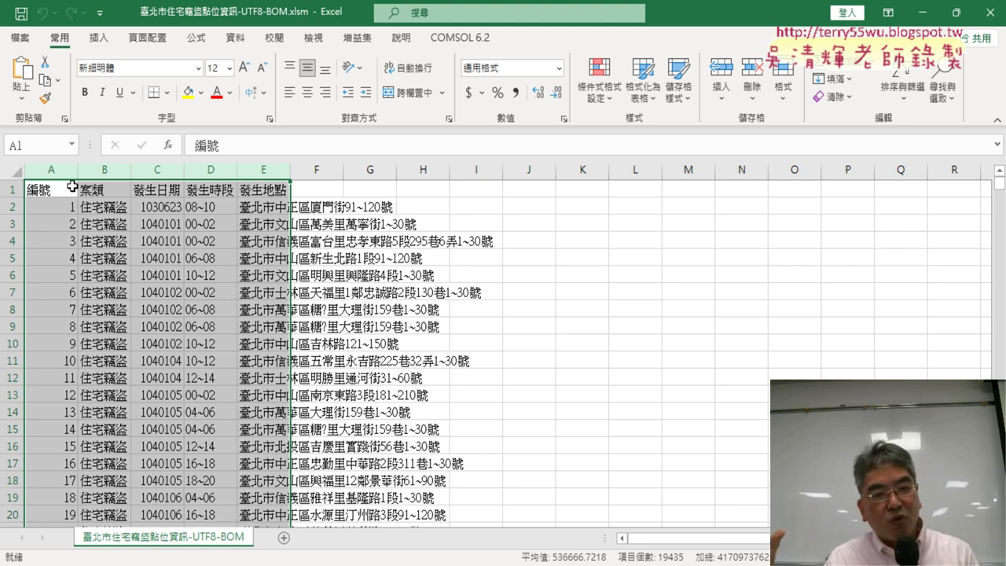
{"action": "left_click_drag", "start_coordinate": [50, 170], "coordinate": [290, 169]}
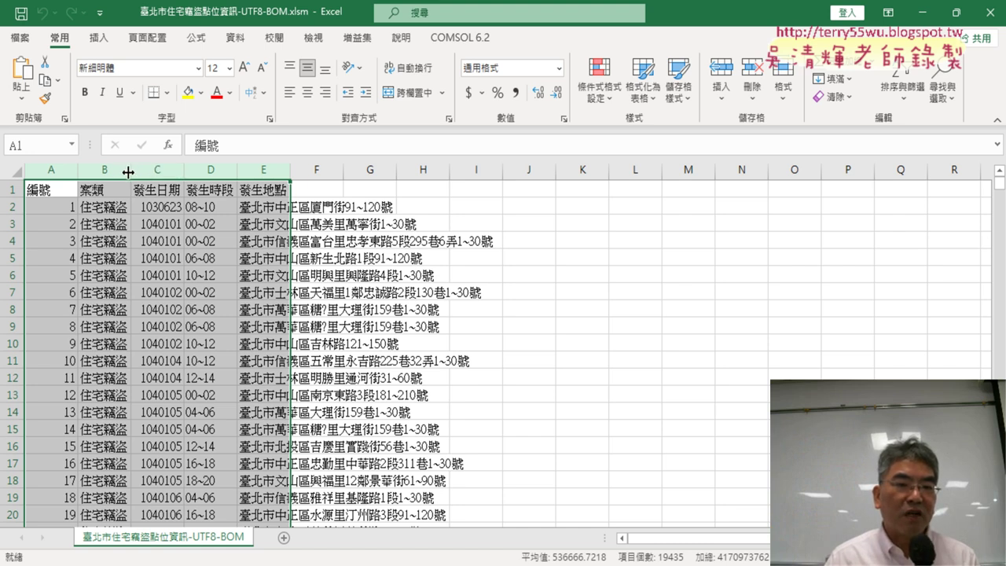
{"action": "double_click", "coordinate": [130, 171]}
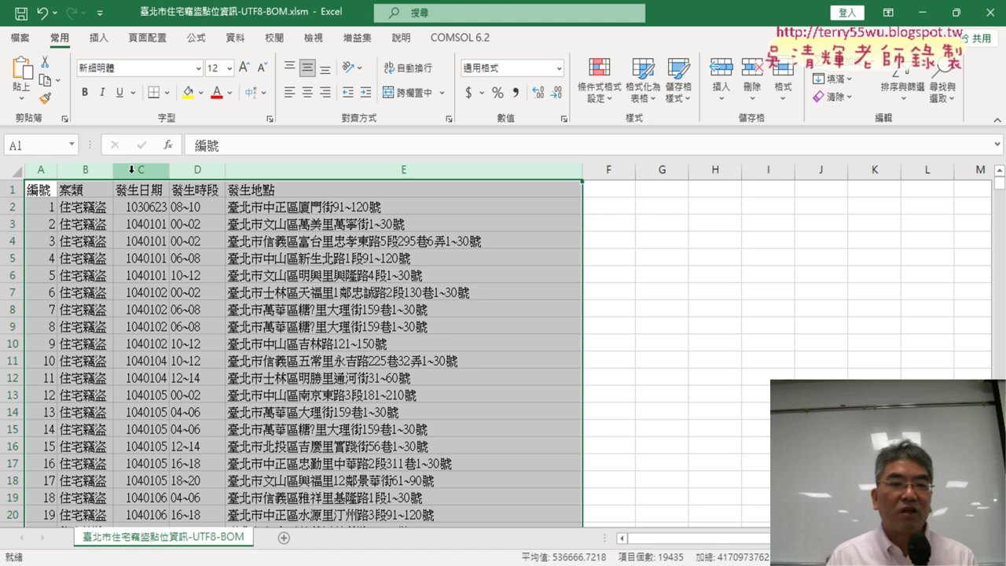
{"action": "key", "text": "ctrl+z"}
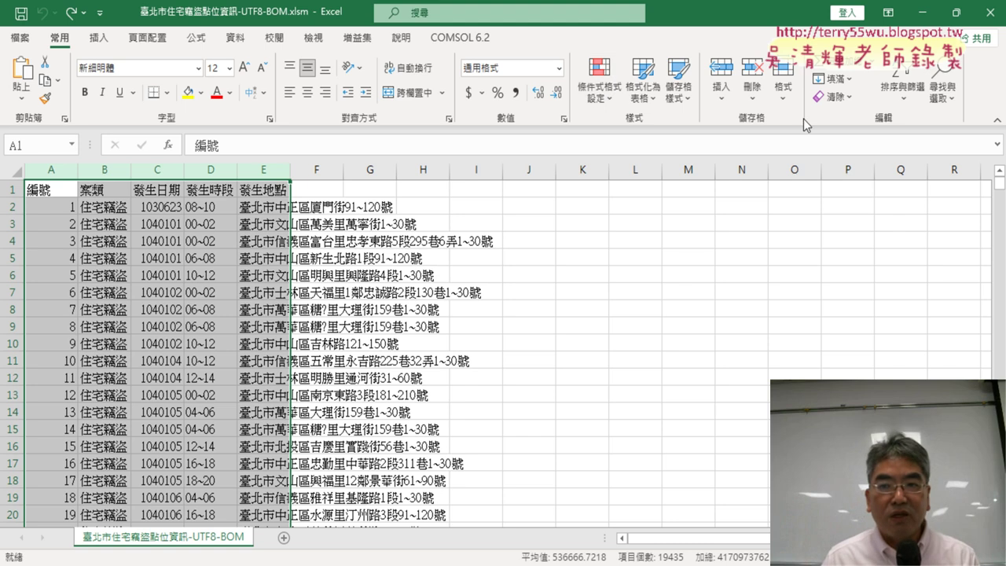
- Auto-fit columns A–E with Format > AutoFit Column Width, then switch to the Chrome dataset page
{"action": "left_click", "coordinate": [786, 94]}
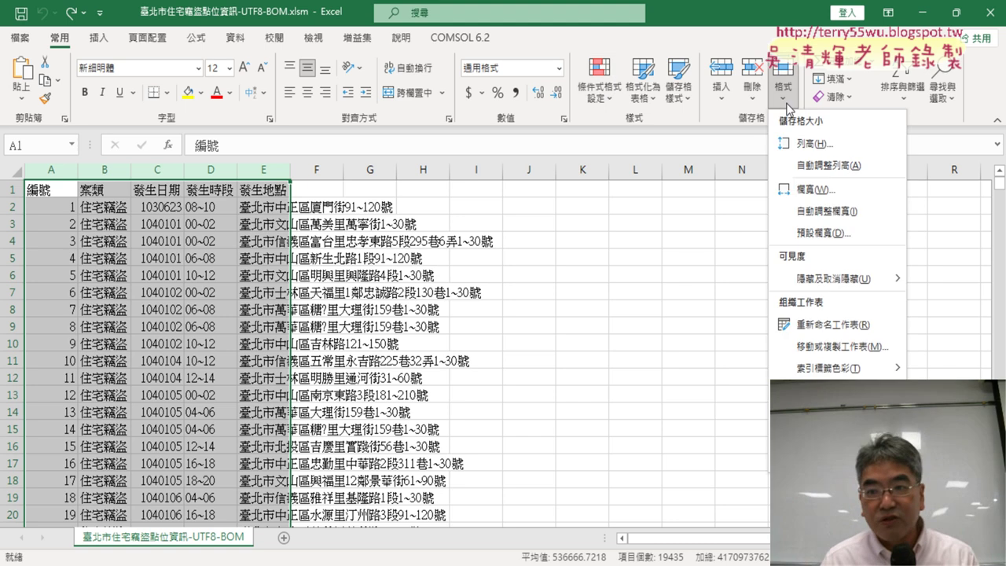
{"action": "left_click", "coordinate": [828, 212]}
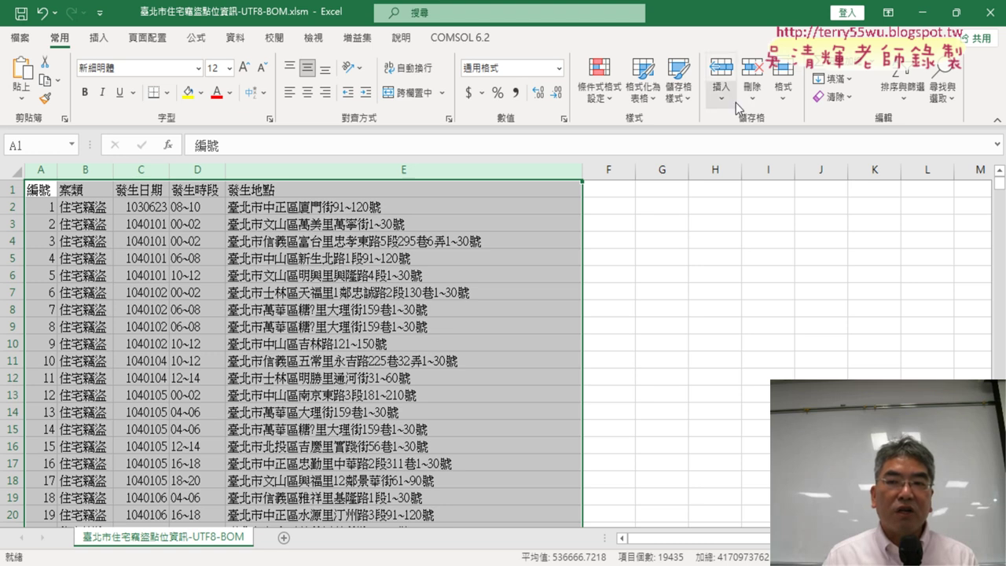
{"action": "left_click", "coordinate": [782, 88]}
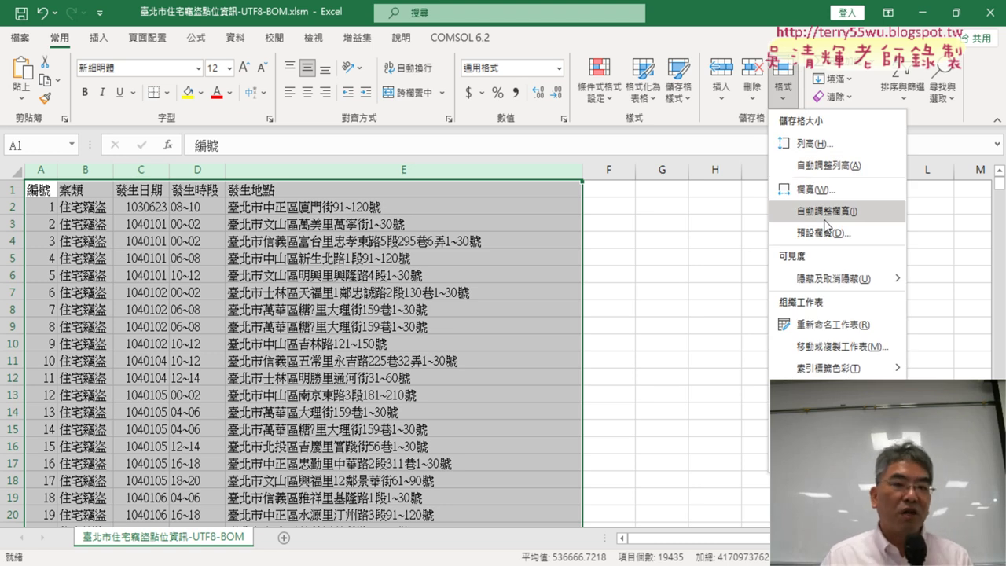
{"action": "left_click", "coordinate": [364, 354]}
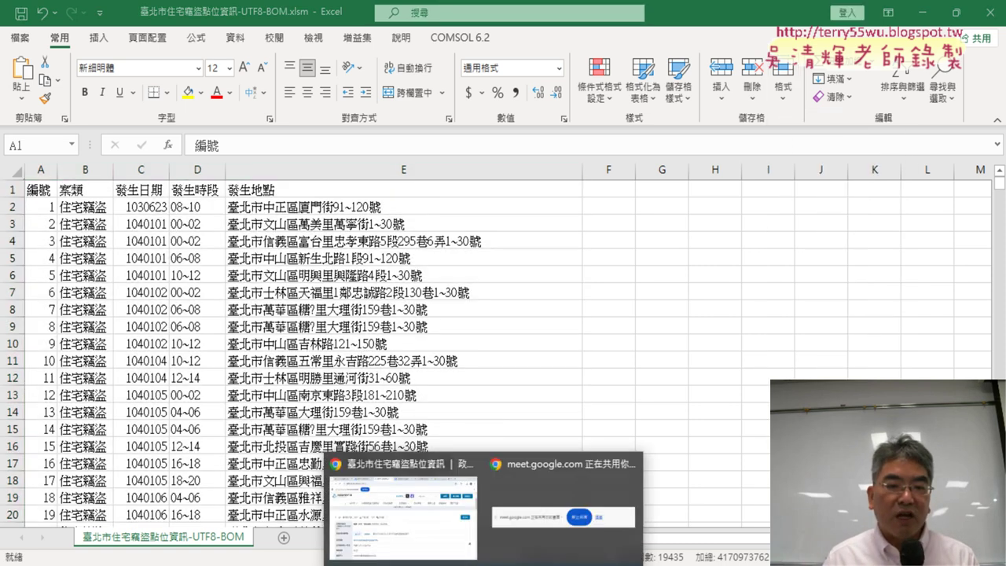
{"action": "left_click", "coordinate": [418, 537]}
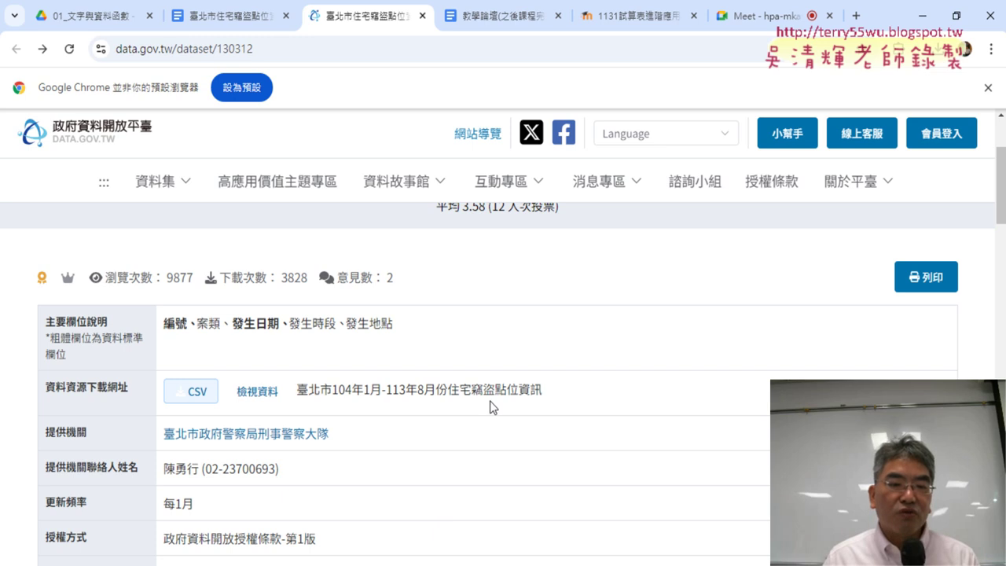
- Highlight 歷年治安 in question 1 of the Google Docs list, then minimize Chrome back to Excel
{"action": "left_click", "coordinate": [228, 16]}
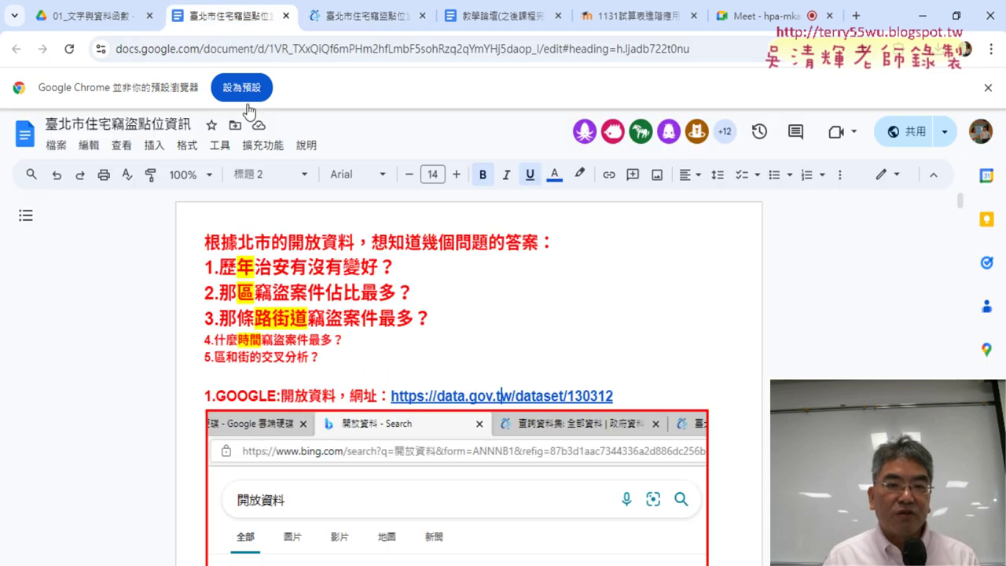
{"action": "left_click_drag", "start_coordinate": [219, 267], "coordinate": [289, 268]}
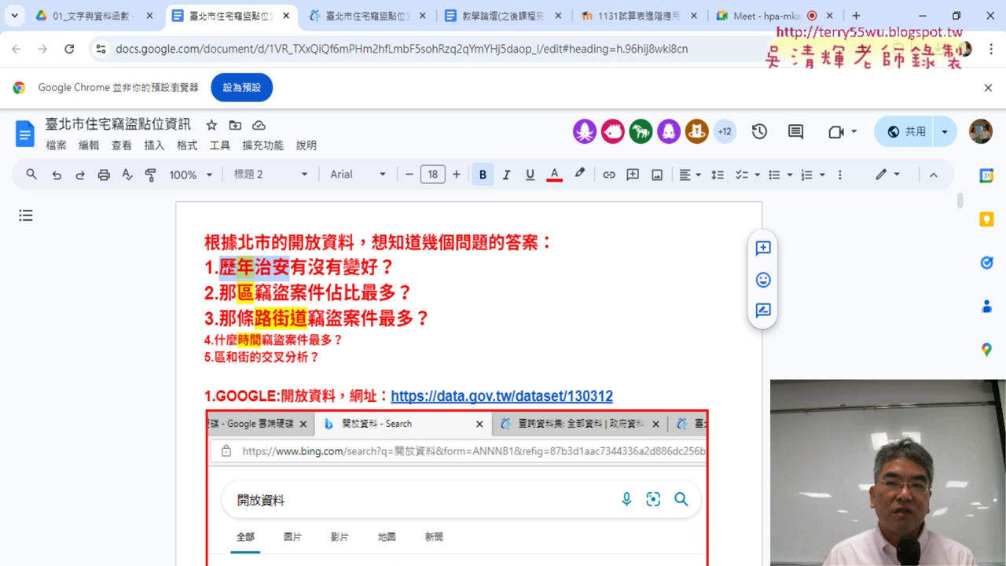
{"action": "left_click", "coordinate": [919, 15]}
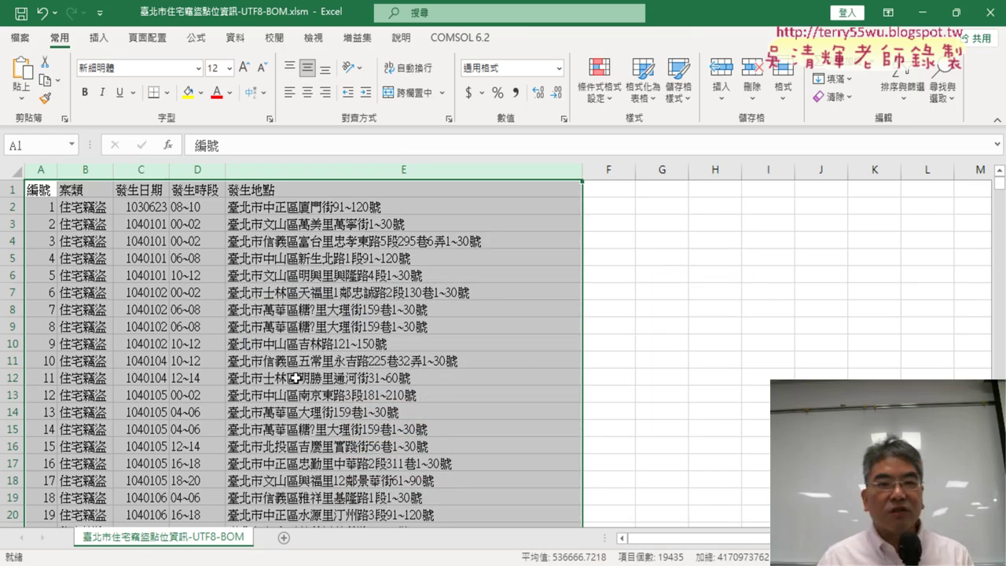
- Point out Insert > PivotTable with the screen pen, then clear the annotations
{"action": "left_click", "coordinate": [97, 41]}
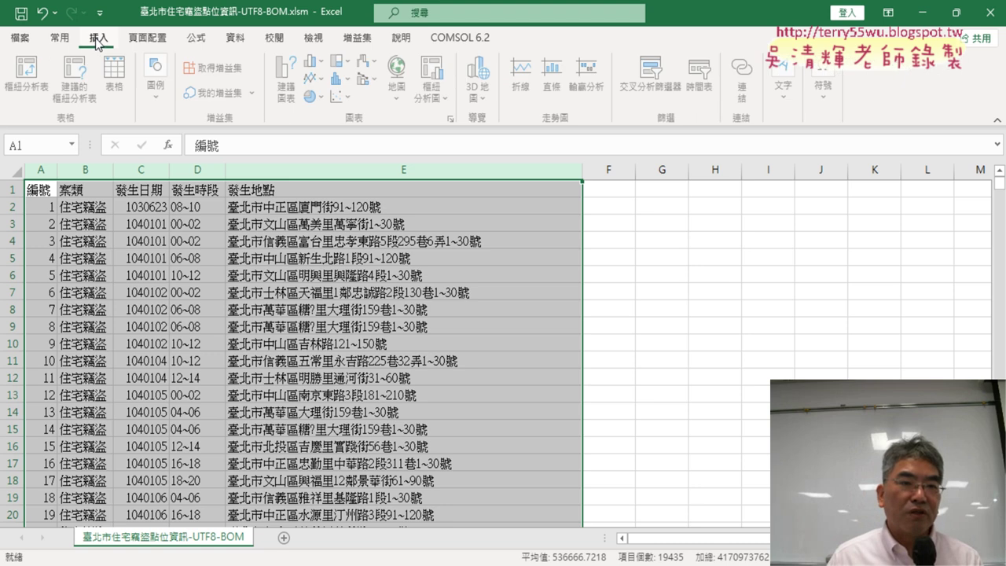
{"action": "left_click", "coordinate": [48, 88]}
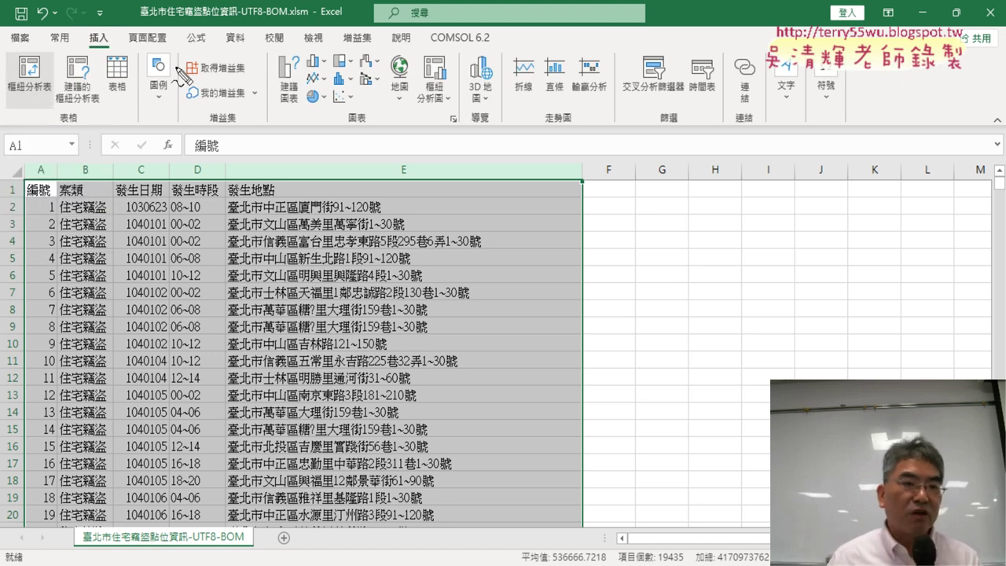
{"action": "left_click_drag", "start_coordinate": [116, 35], "coordinate": [111, 46]}
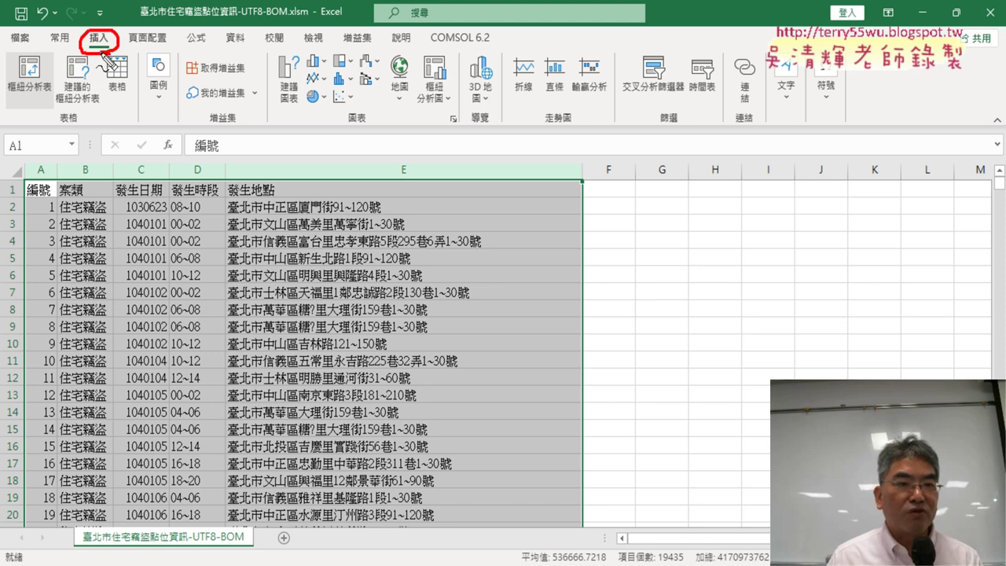
{"action": "mouse_move", "coordinate": [23, 106]}
{"action": "left_mouse_down"}
{"action": "mouse_move", "coordinate": [49, 52]}
{"action": "mouse_move", "coordinate": [61, 102]}
{"action": "mouse_move", "coordinate": [63, 77]}
{"action": "mouse_move", "coordinate": [75, 87]}
{"action": "left_mouse_up"}
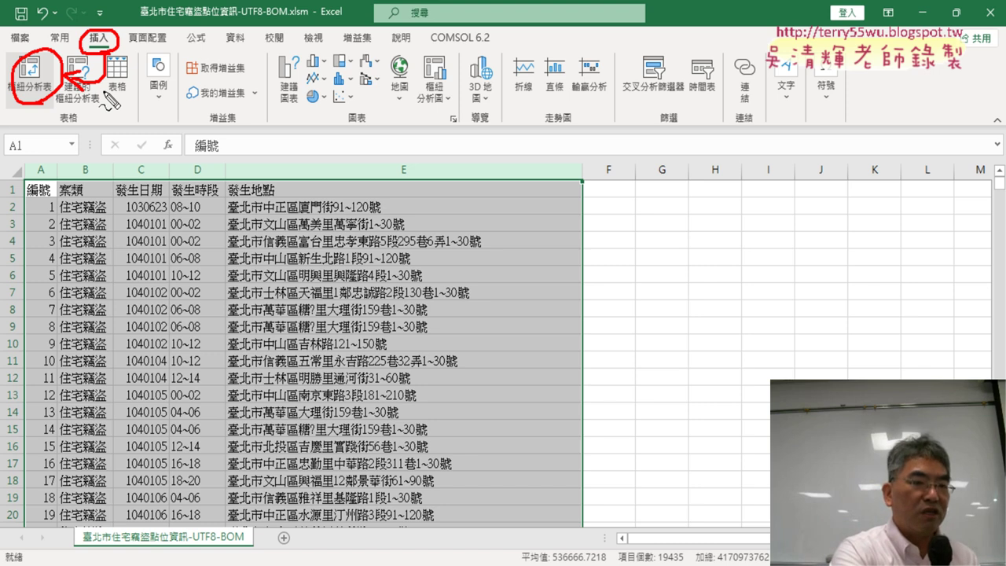
{"action": "key", "text": "Escape"}
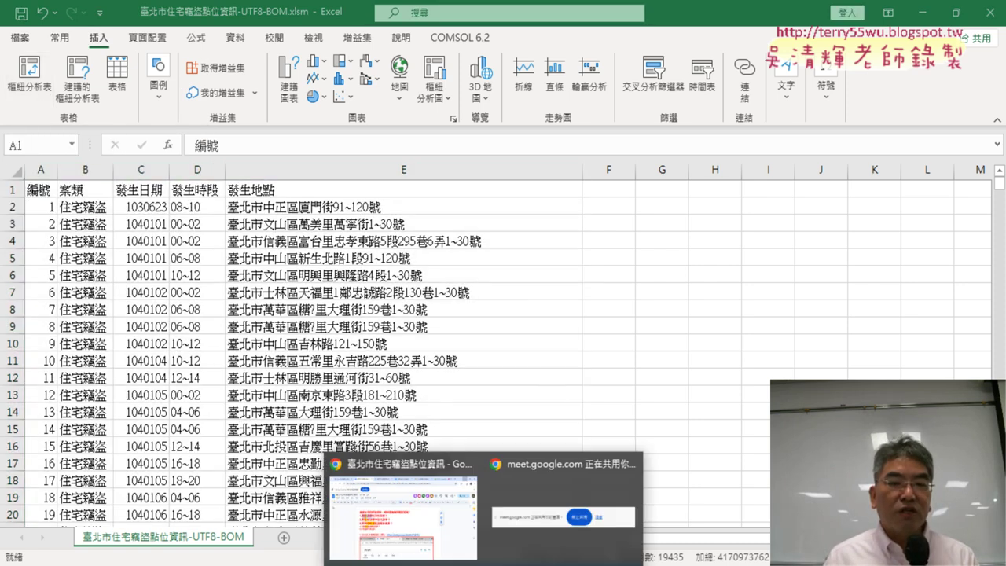
- Glance at the Google Docs question list, clear its selection, and return to Excel
{"action": "left_click", "coordinate": [440, 539]}
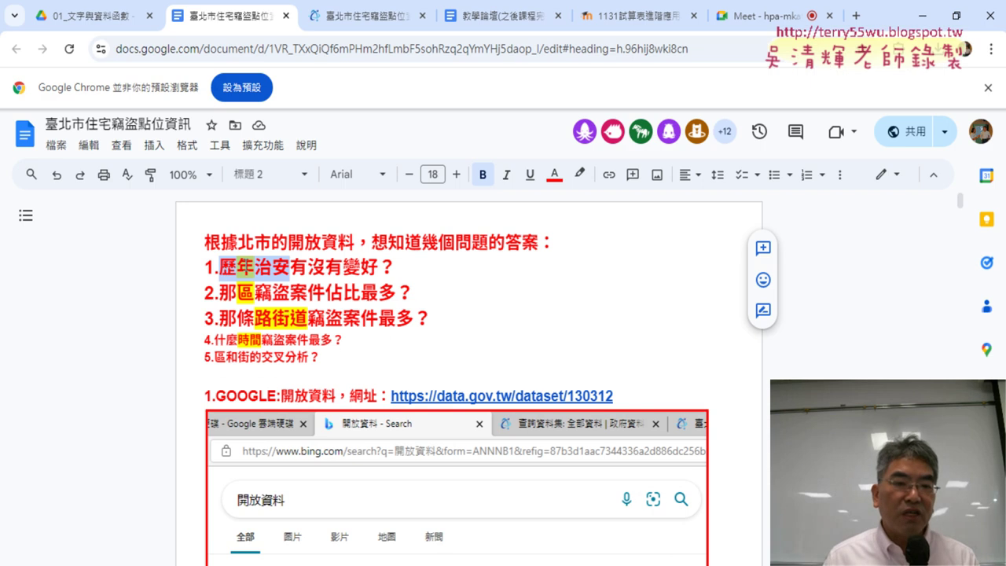
{"action": "left_click", "coordinate": [254, 267]}
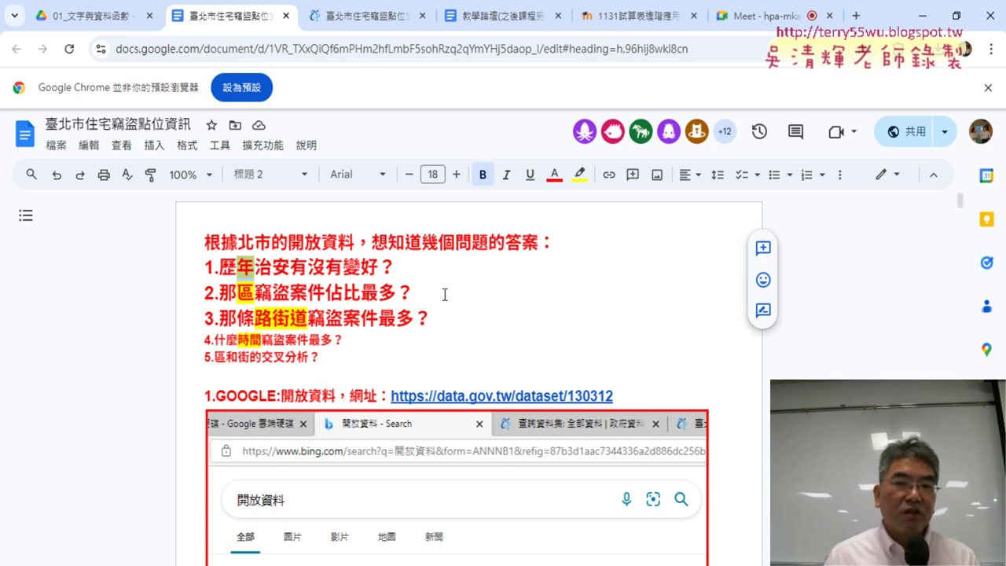
{"action": "left_click", "coordinate": [918, 16]}
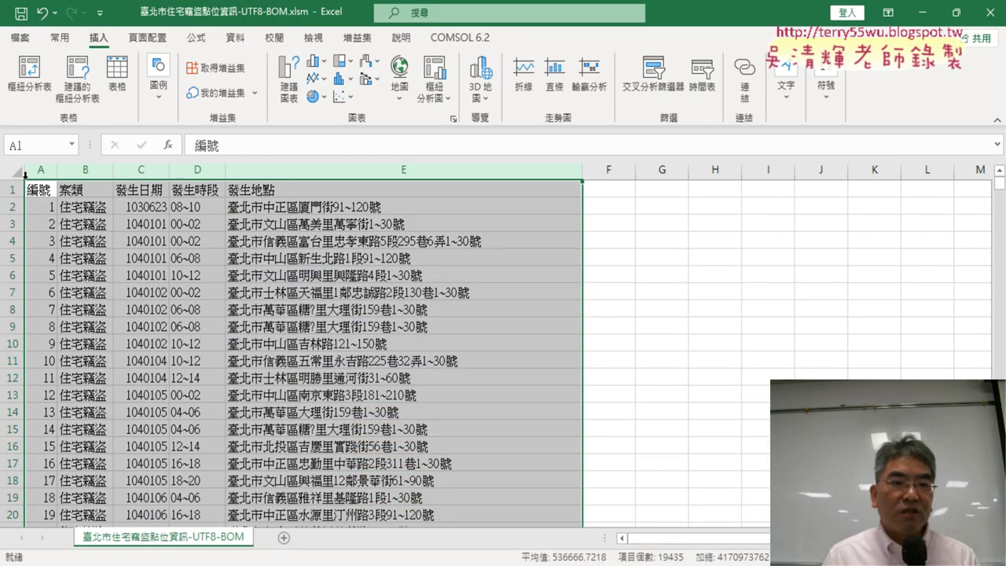
{"action": "left_click_drag", "start_coordinate": [40, 170], "coordinate": [368, 169]}
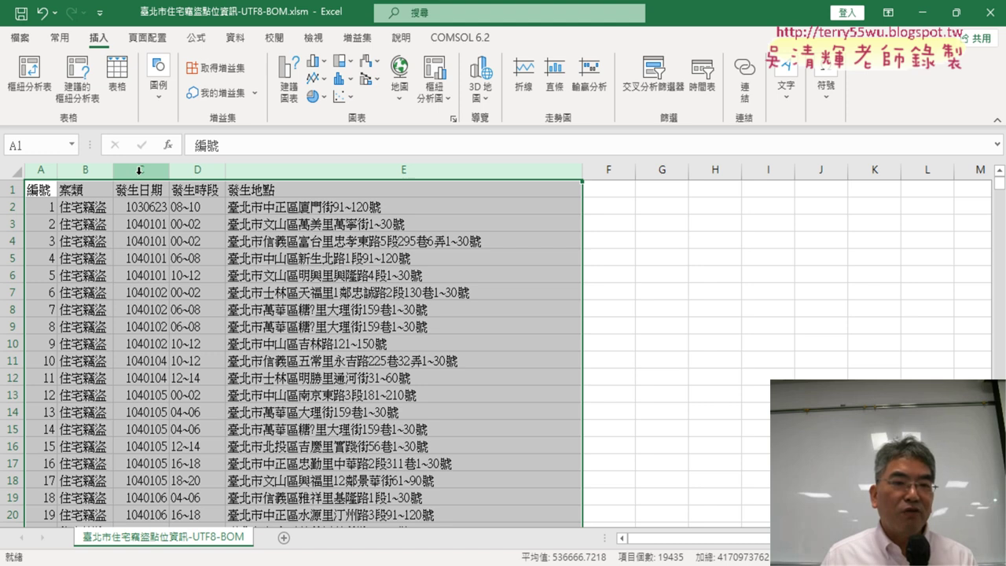
{"action": "left_click", "coordinate": [140, 171]}
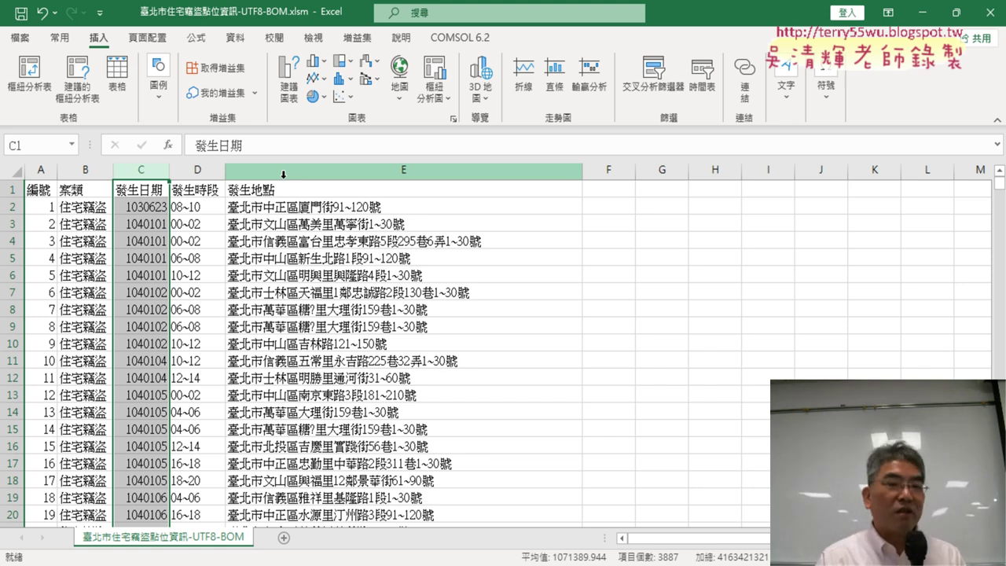
{"action": "left_click", "coordinate": [197, 169]}
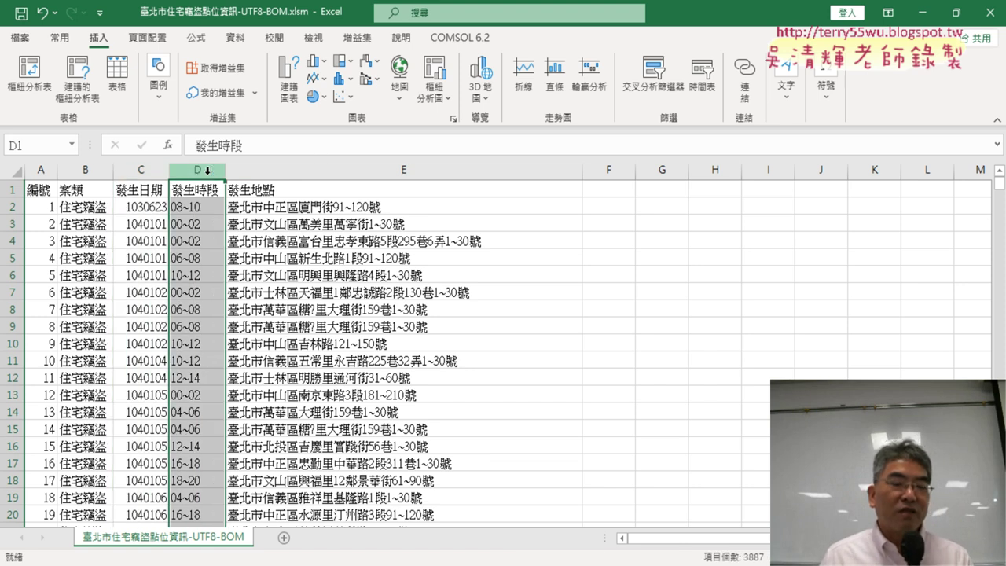
- Insert a blank column D before 發生時段 and start editing its D1 heading
{"action": "right_click", "coordinate": [196, 169]}
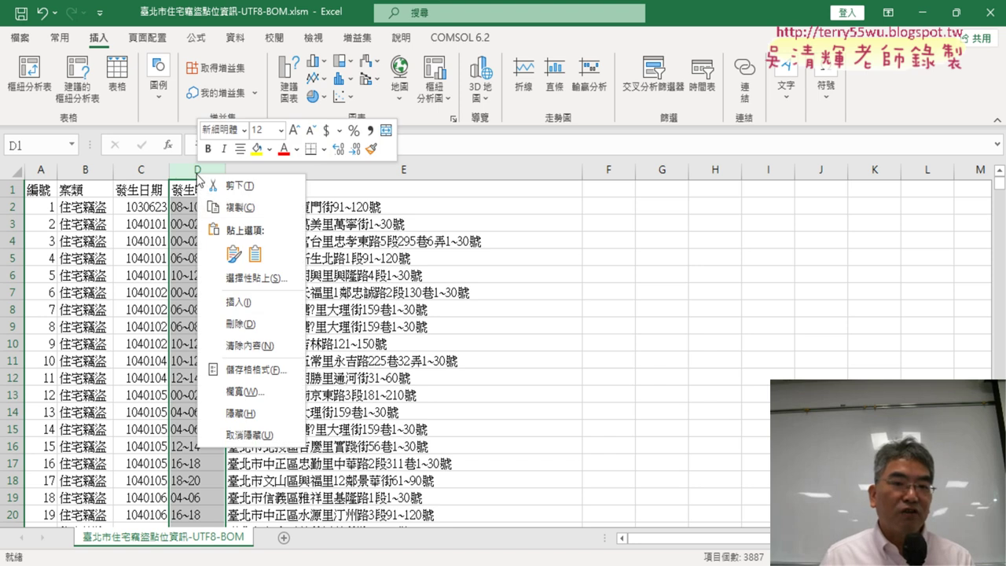
{"action": "left_click", "coordinate": [248, 301]}
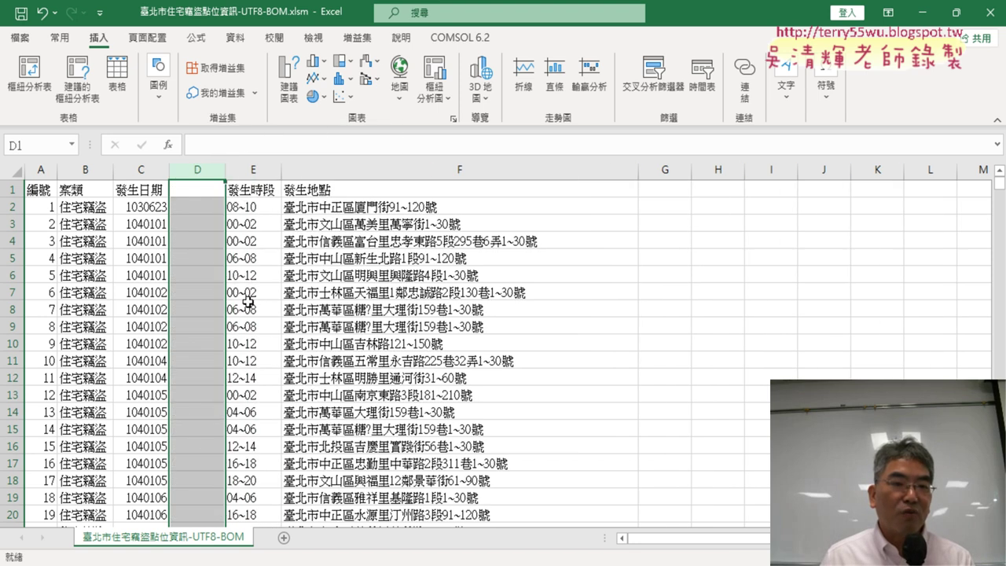
{"action": "left_click", "coordinate": [199, 190]}
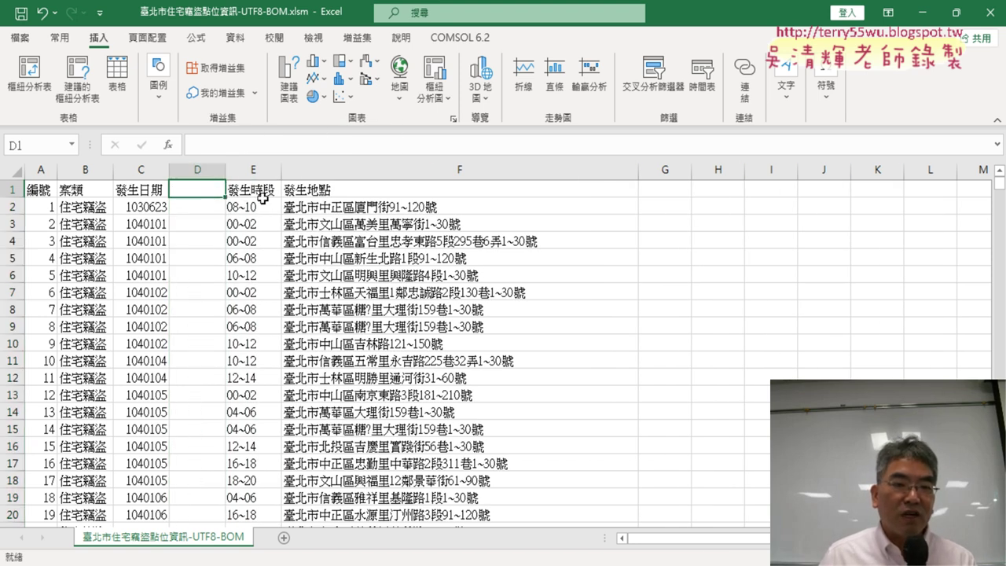
{"action": "key", "text": "F2"}
{"action": "type", "text": "ㄙ"}
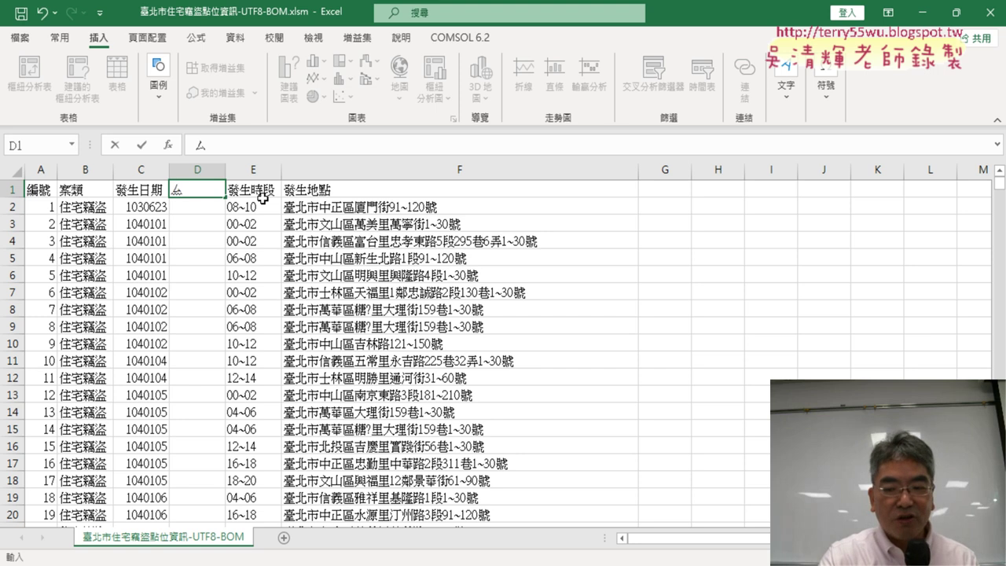
{"action": "key", "text": "BackSpace"}
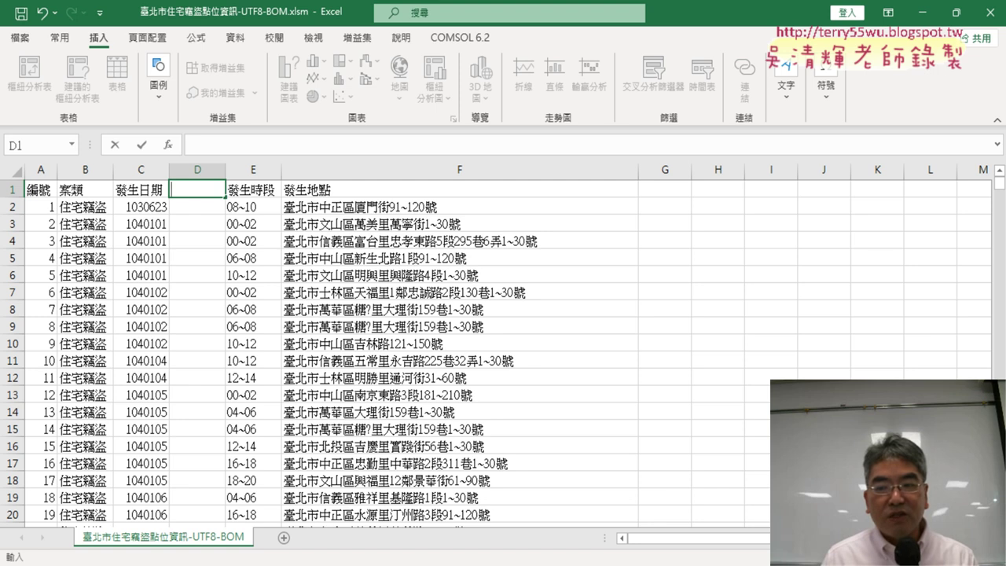
- Switch the Microsoft Bopomofo keyboard layout to 倚天注音
{"action": "left_click", "coordinate": [910, 355]}
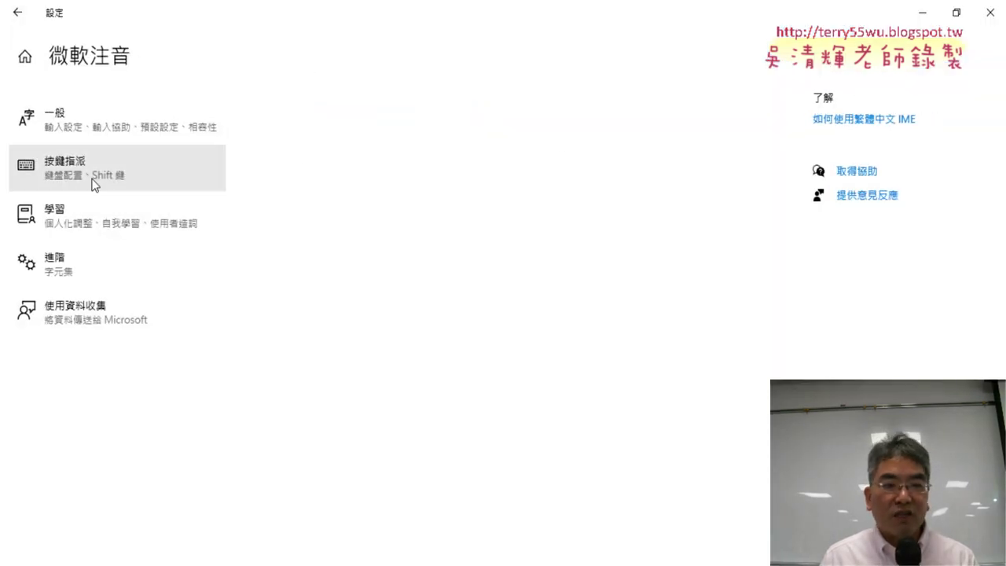
{"action": "left_click", "coordinate": [95, 181]}
{"action": "left_click", "coordinate": [110, 163]}
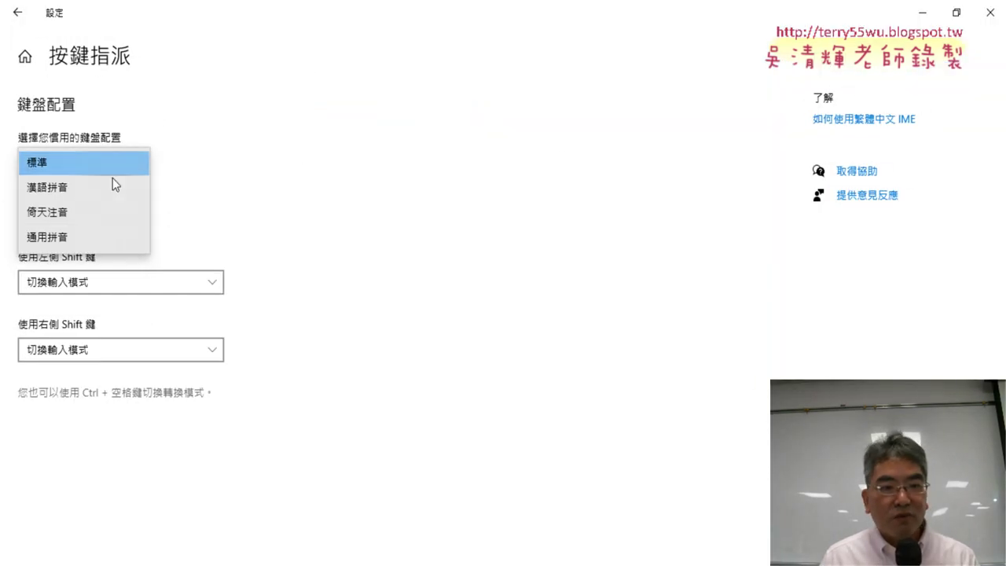
{"action": "left_click", "coordinate": [110, 213]}
- Enter 年 as the heading in D1 and select cell D2 below it
{"action": "left_click", "coordinate": [990, 13]}
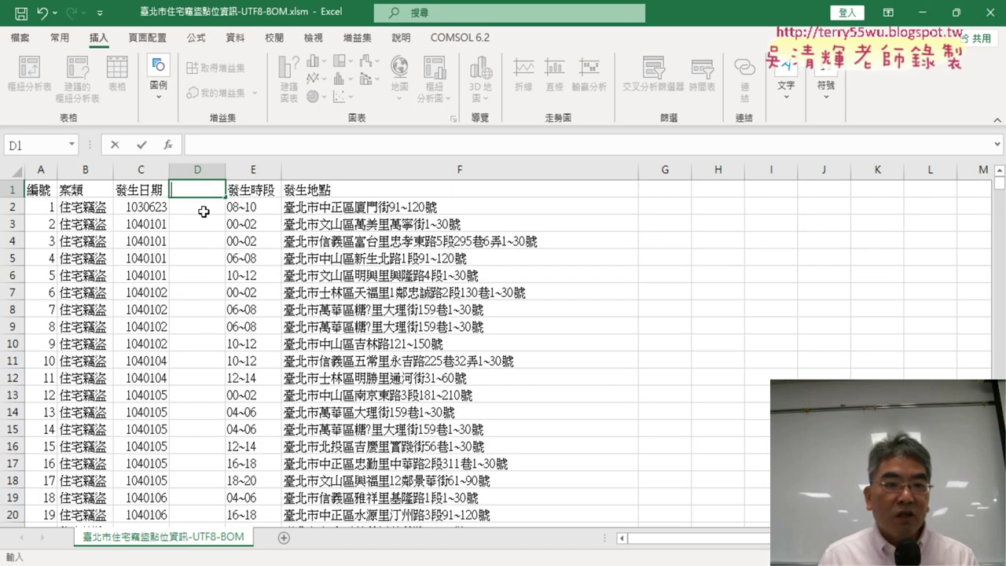
{"action": "type", "text": "ㄋ"}
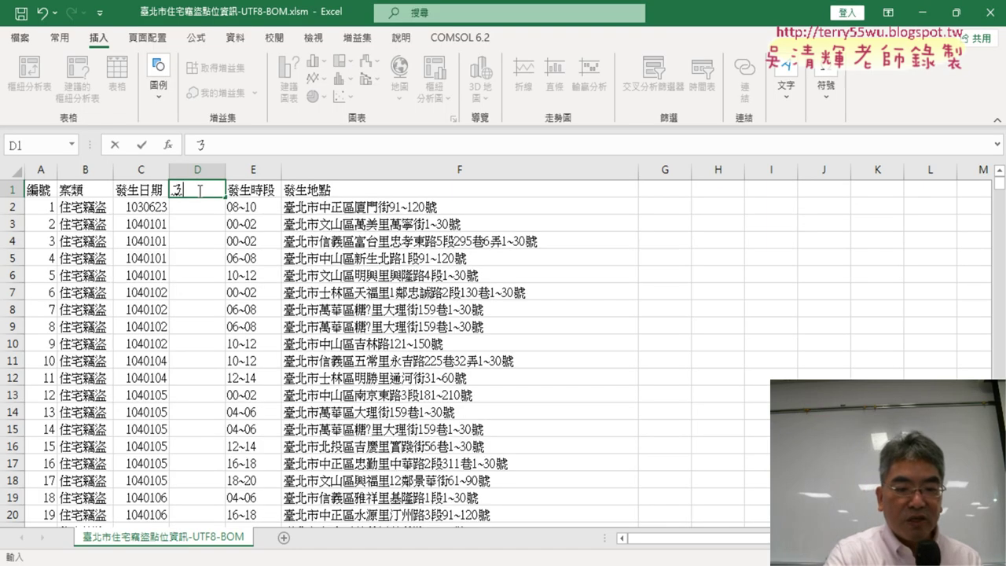
{"action": "type", "text": "e2"}
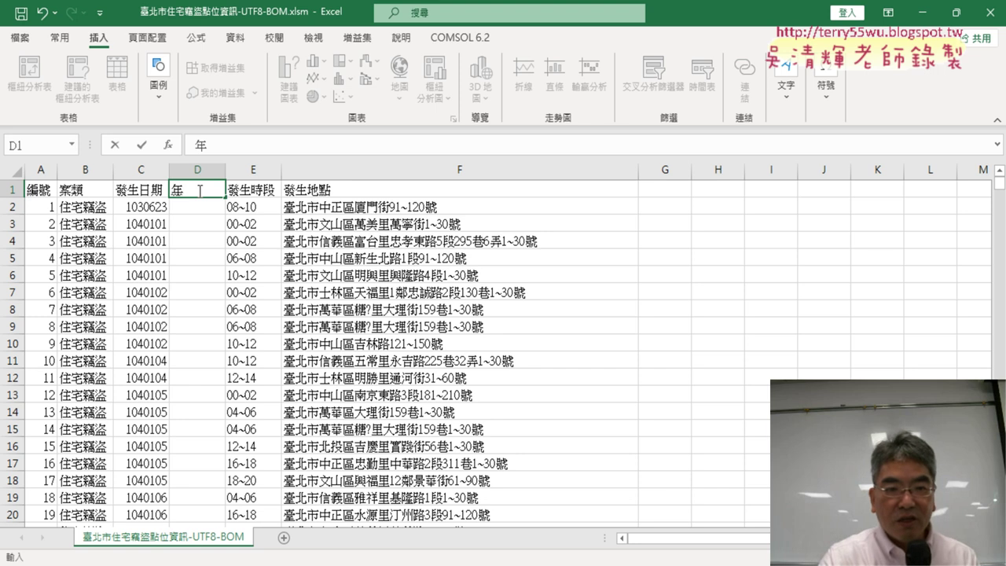
{"action": "key", "text": "Return"}
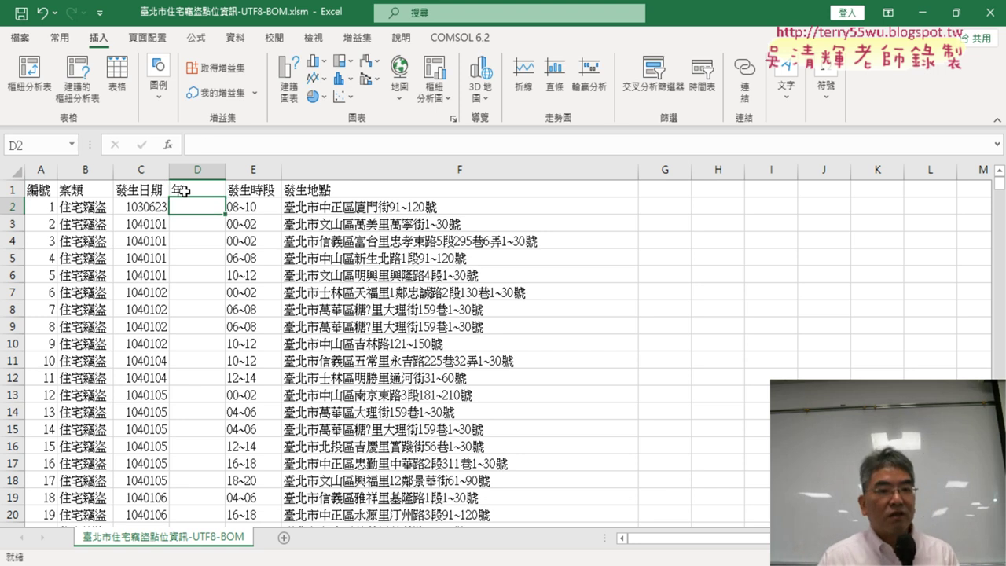
{"action": "left_click", "coordinate": [186, 190]}
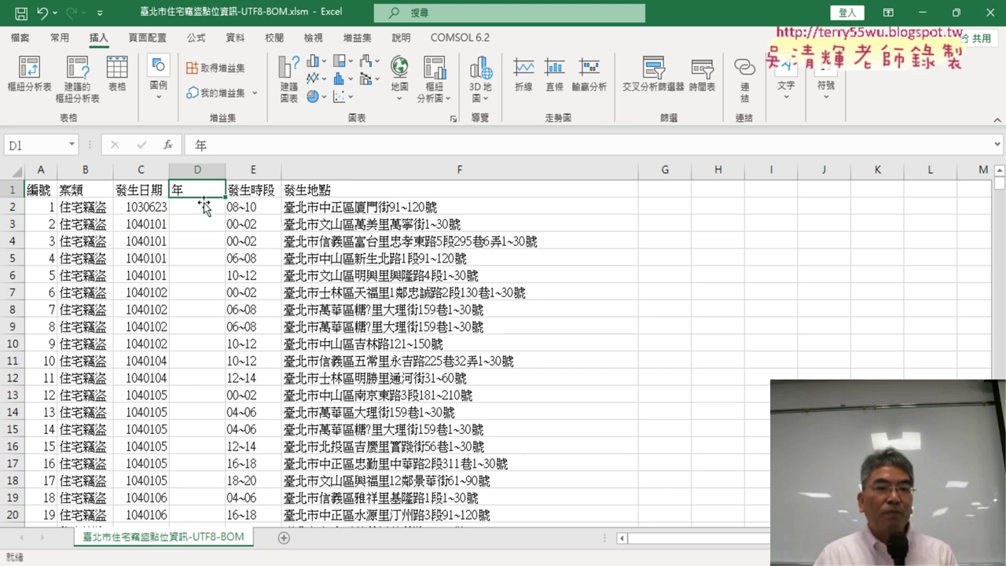
{"action": "left_click", "coordinate": [207, 169]}
{"action": "left_click", "coordinate": [197, 205]}
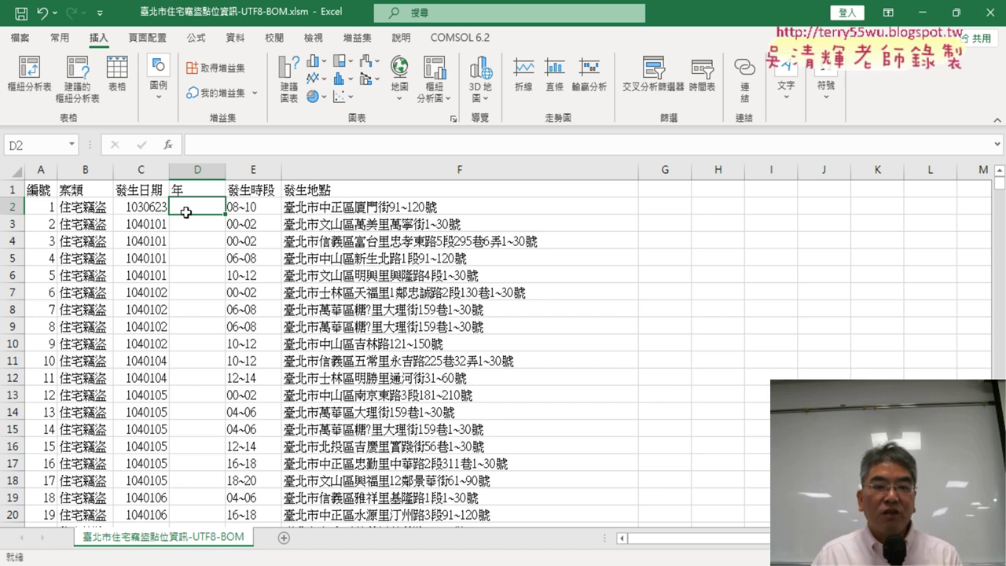
- Review the phrase 歷年治安有沒有變 in the Google Docs notes, then minimize the browser
{"action": "mouse_move", "coordinate": [484, 493]}
{"action": "left_click", "coordinate": [414, 511]}
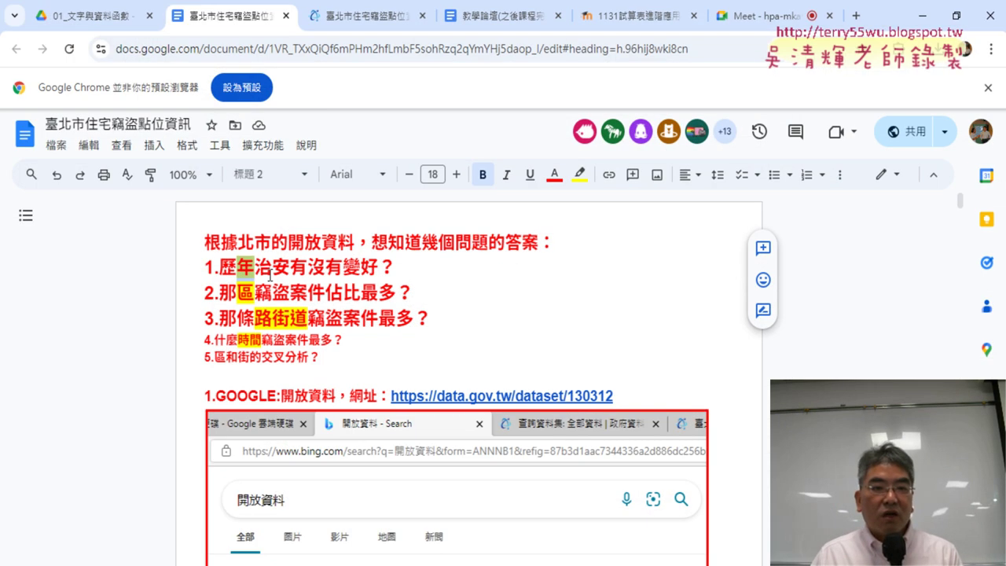
{"action": "mouse_move", "coordinate": [219, 268]}
{"action": "left_mouse_down"}
{"action": "mouse_move", "coordinate": [360, 268]}
{"action": "mouse_move", "coordinate": [289, 263]}
{"action": "left_mouse_up"}
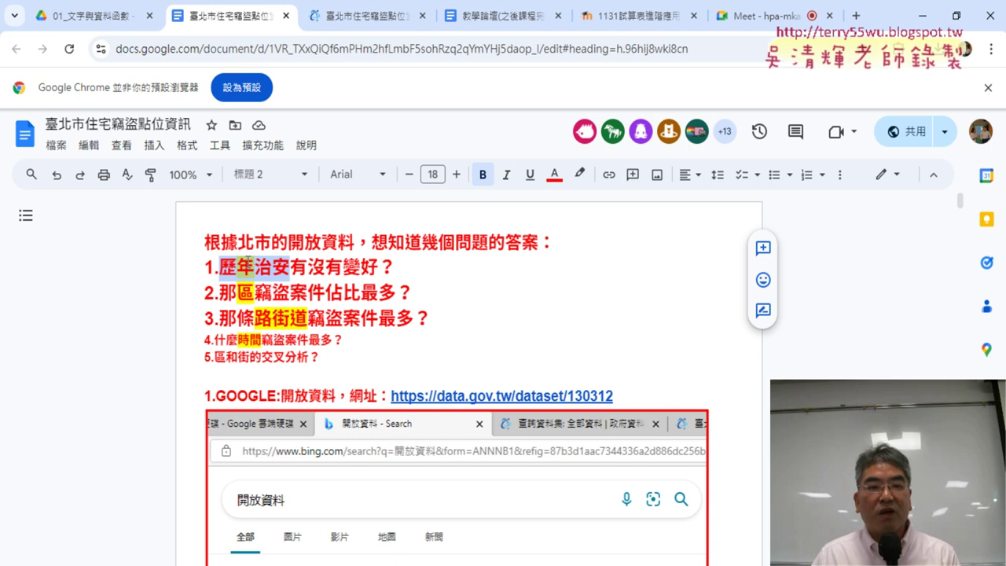
{"action": "left_click", "coordinate": [247, 263]}
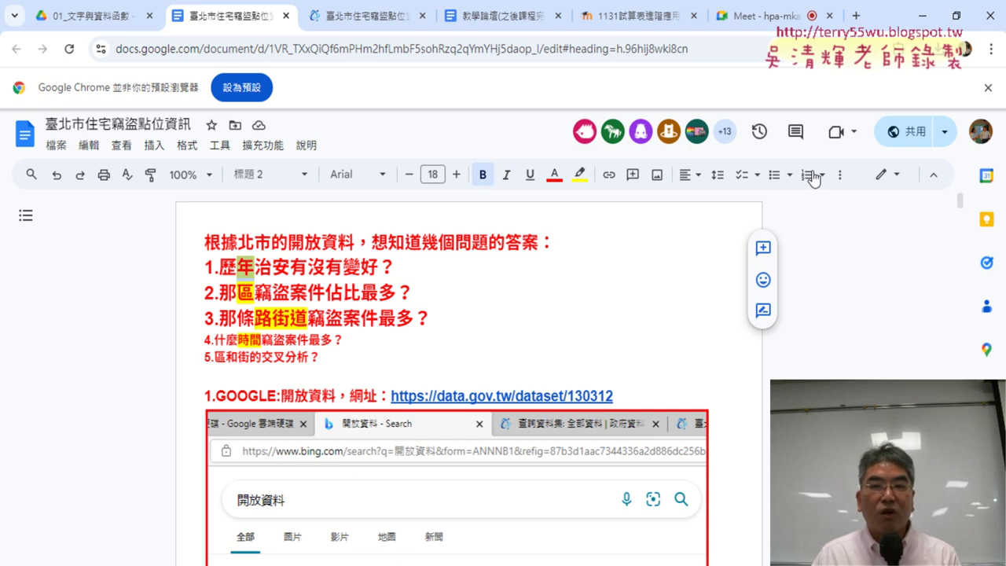
{"action": "left_click", "coordinate": [923, 16]}
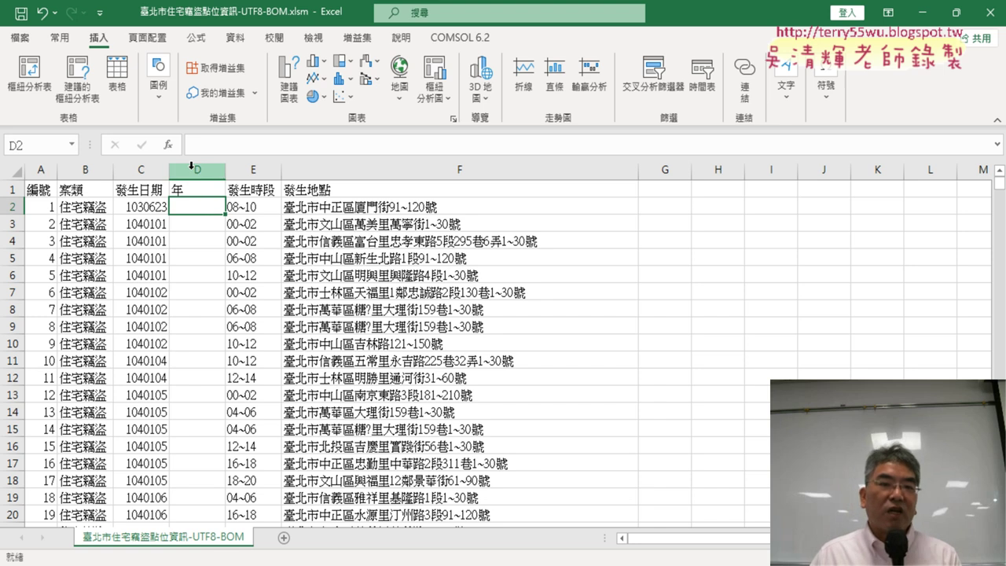
- Select column D, then cell D2 below the 年 heading
{"action": "left_click", "coordinate": [192, 168]}
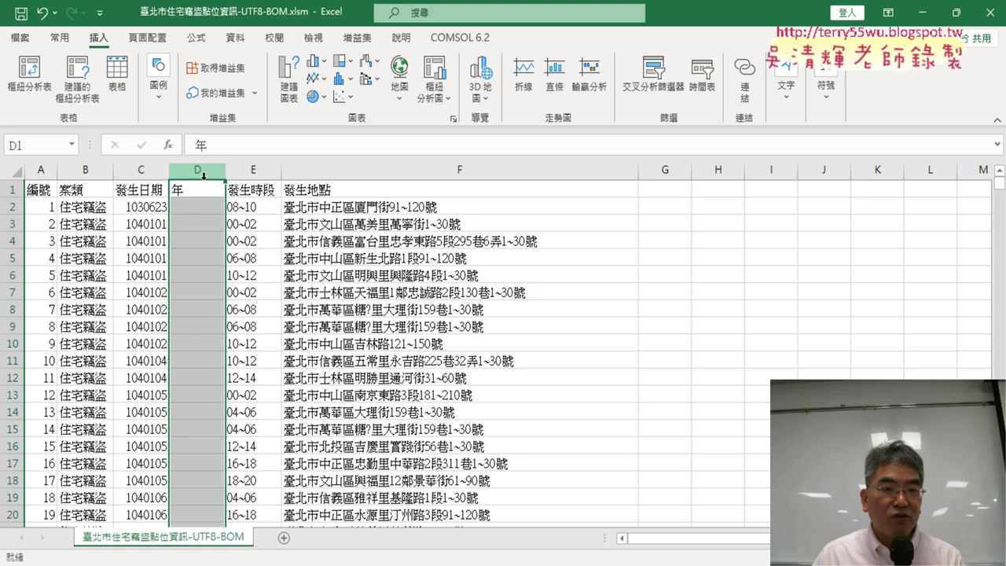
{"action": "right_click", "coordinate": [204, 174]}
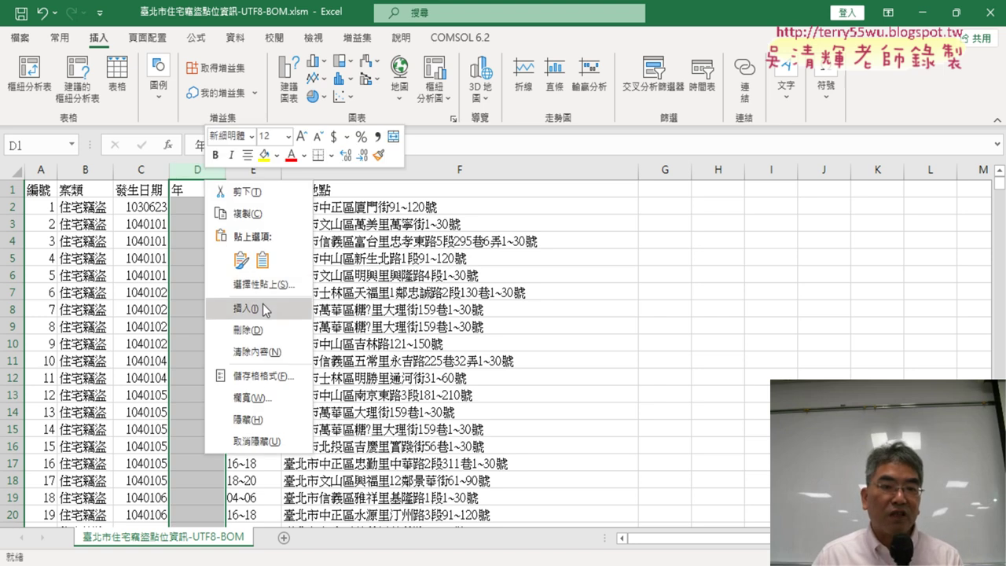
{"action": "left_click", "coordinate": [189, 198]}
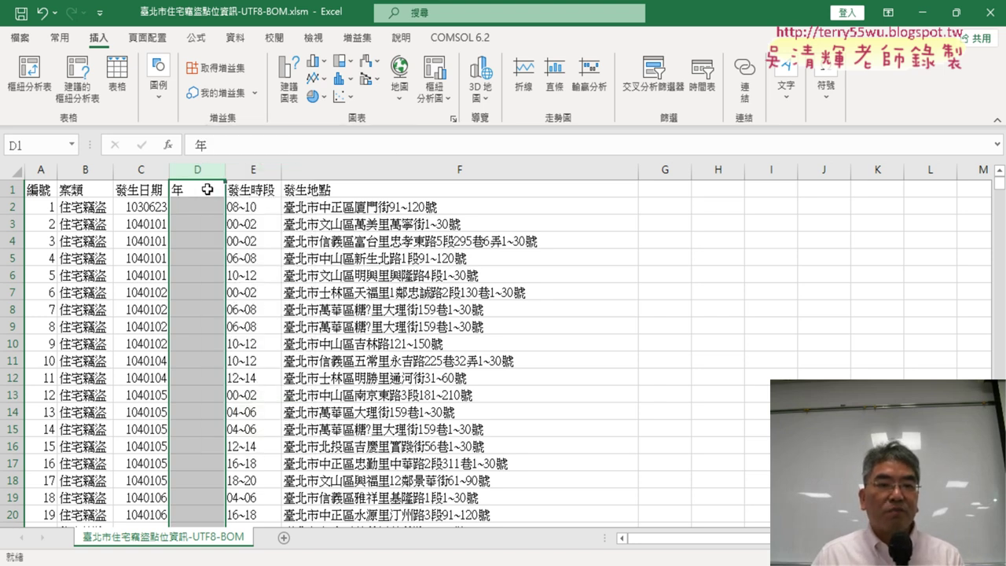
{"action": "left_click", "coordinate": [207, 189]}
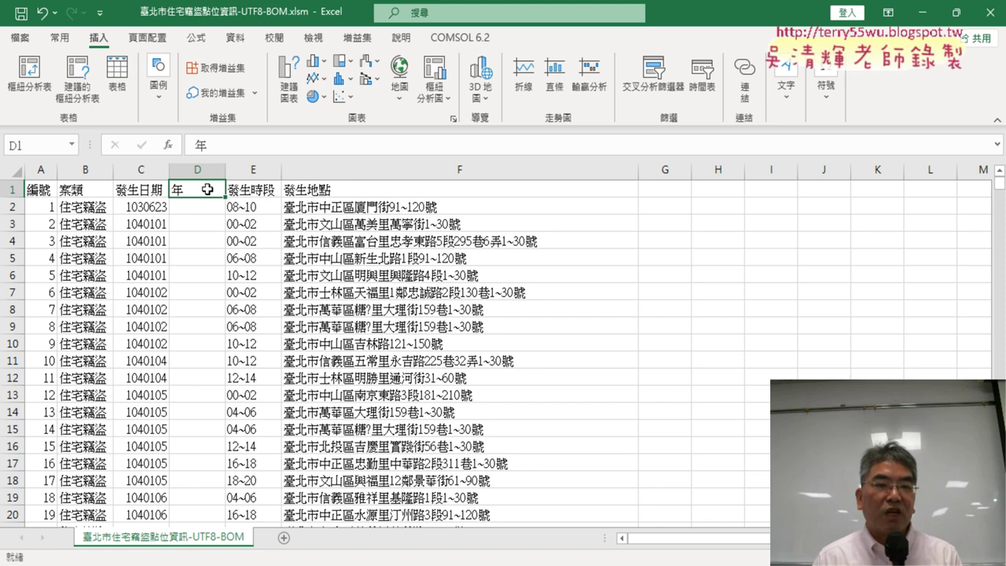
{"action": "left_click", "coordinate": [208, 211]}
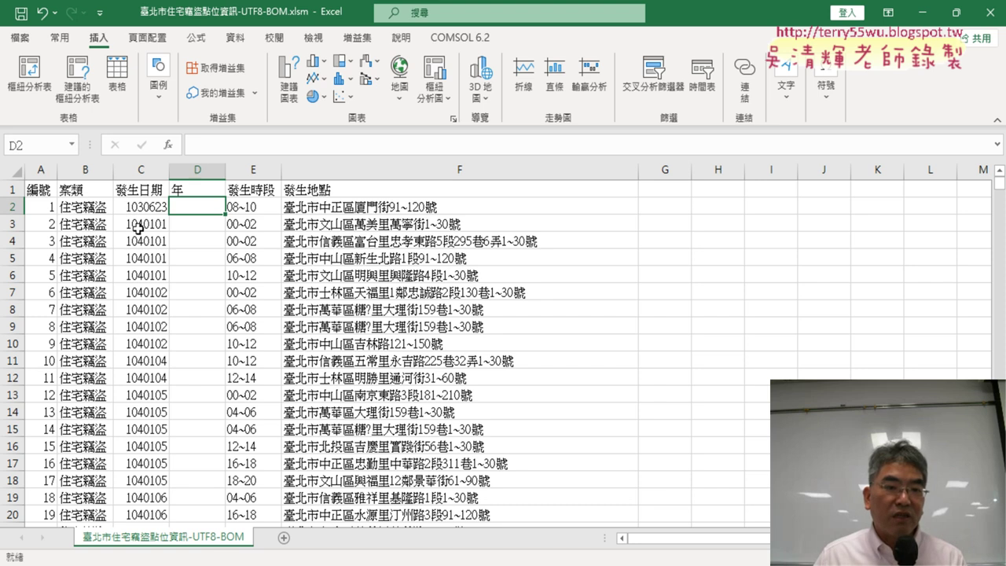
- Scroll through the burglary records and check the 發生日期 heading in C1
{"action": "scroll", "coordinate": [141, 285], "scroll_direction": "down", "scroll_amount": 7}
{"action": "scroll", "coordinate": [141, 285], "scroll_direction": "down", "scroll_amount": 7}
{"action": "scroll", "coordinate": [150, 287], "scroll_direction": "down", "scroll_amount": 3}
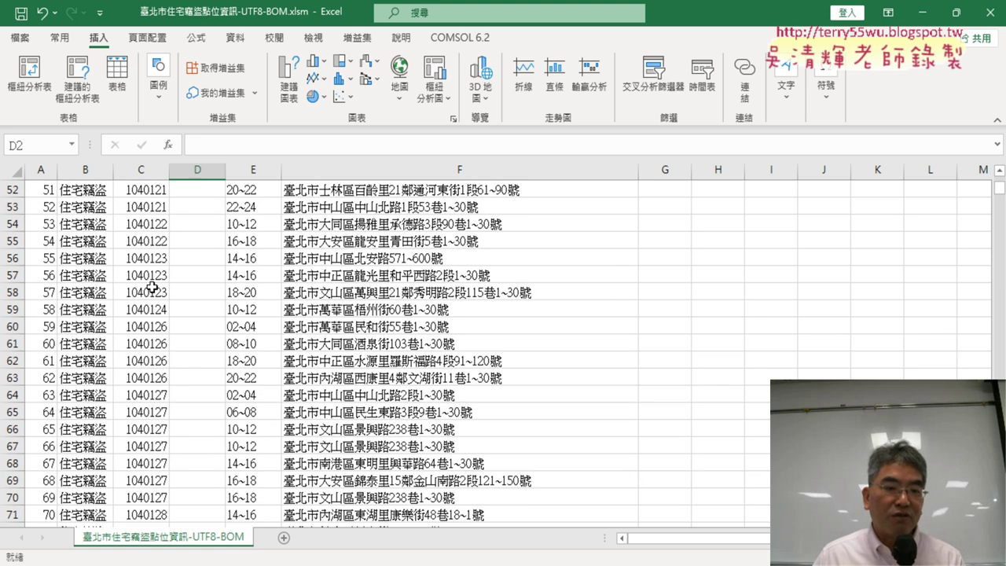
{"action": "scroll", "coordinate": [152, 287], "scroll_direction": "down", "scroll_amount": 7}
{"action": "scroll", "coordinate": [152, 286], "scroll_direction": "down", "scroll_amount": 8}
{"action": "scroll", "coordinate": [152, 286], "scroll_direction": "up", "scroll_amount": 10}
{"action": "scroll", "coordinate": [155, 278], "scroll_direction": "up", "scroll_amount": 8}
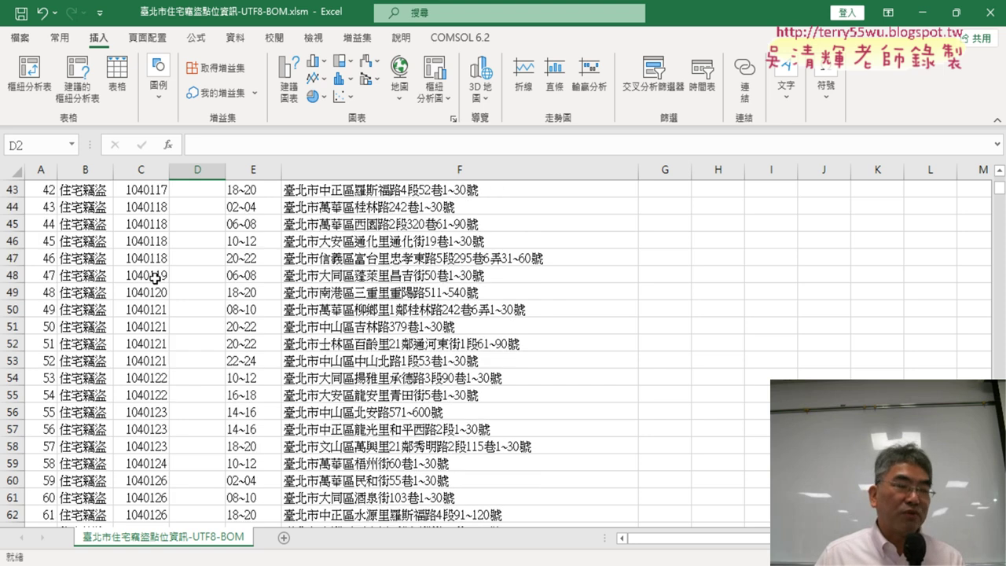
{"action": "scroll", "coordinate": [155, 278], "scroll_direction": "up", "scroll_amount": 6}
{"action": "scroll", "coordinate": [155, 277], "scroll_direction": "up", "scroll_amount": 8}
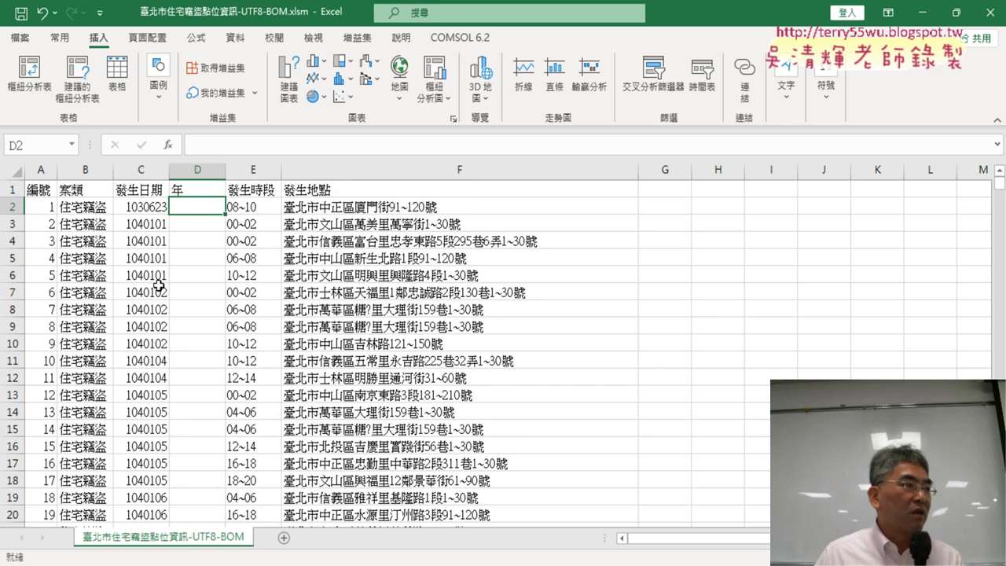
{"action": "left_click", "coordinate": [143, 191]}
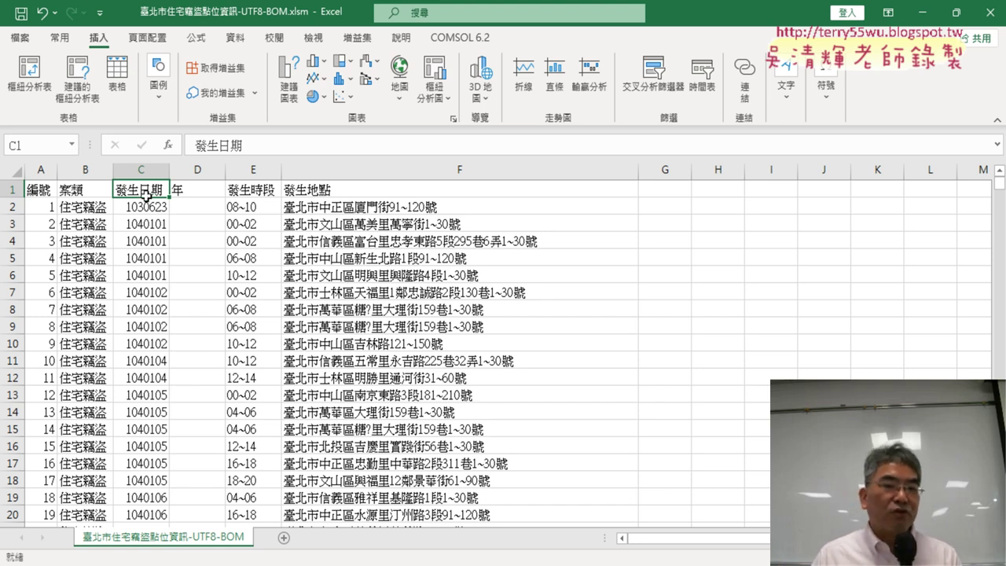
- Open Insert Function for cell D2 and move the dialog off the data
{"action": "left_click", "coordinate": [192, 206]}
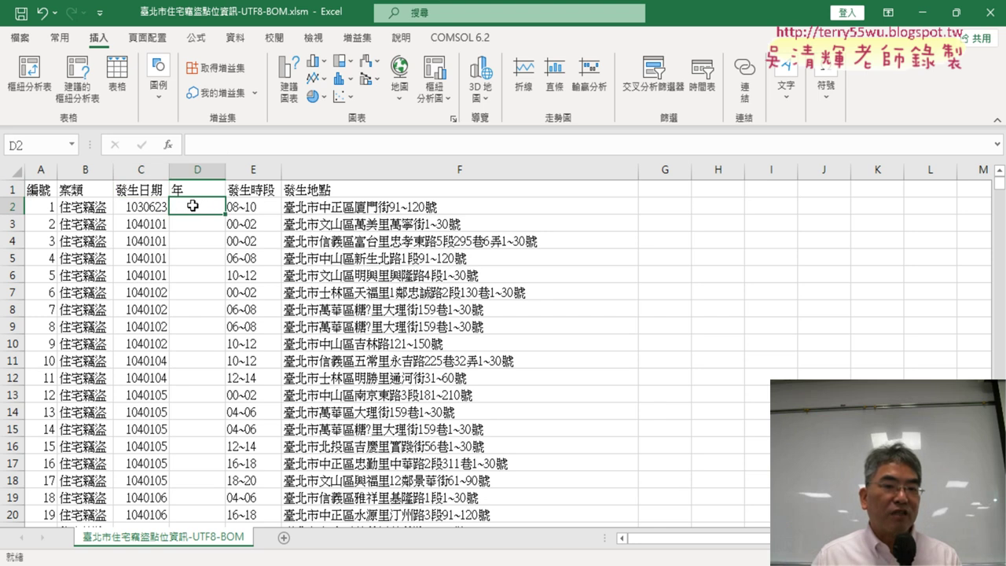
{"action": "left_click", "coordinate": [167, 145]}
{"action": "mouse_move", "coordinate": [392, 226]}
{"action": "left_mouse_down"}
{"action": "mouse_move", "coordinate": [424, 203]}
{"action": "mouse_move", "coordinate": [518, 24]}
{"action": "left_mouse_up"}
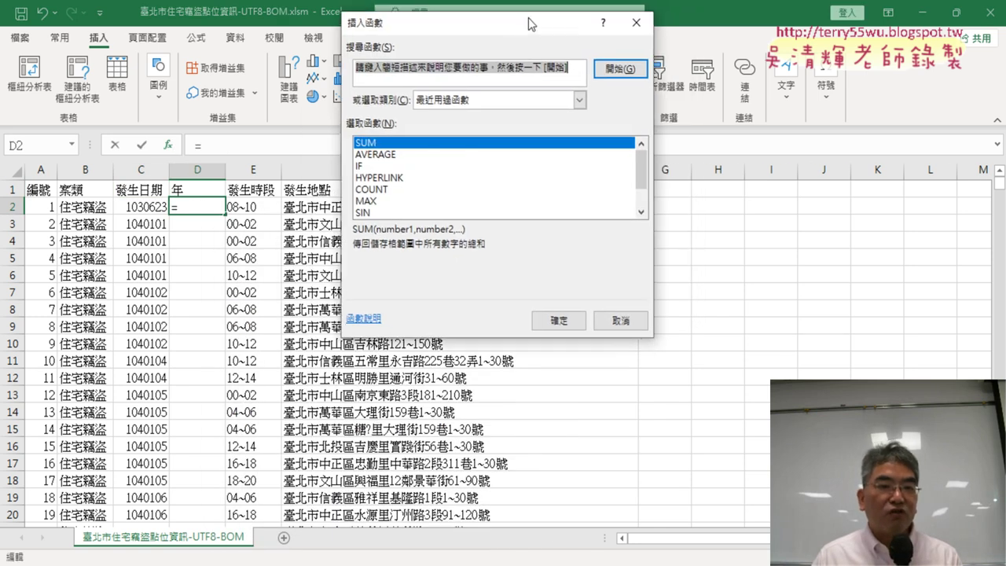
- Filter the function list to text functions and choose LEFT
{"action": "left_click", "coordinate": [501, 105]}
{"action": "left_click", "coordinate": [469, 211]}
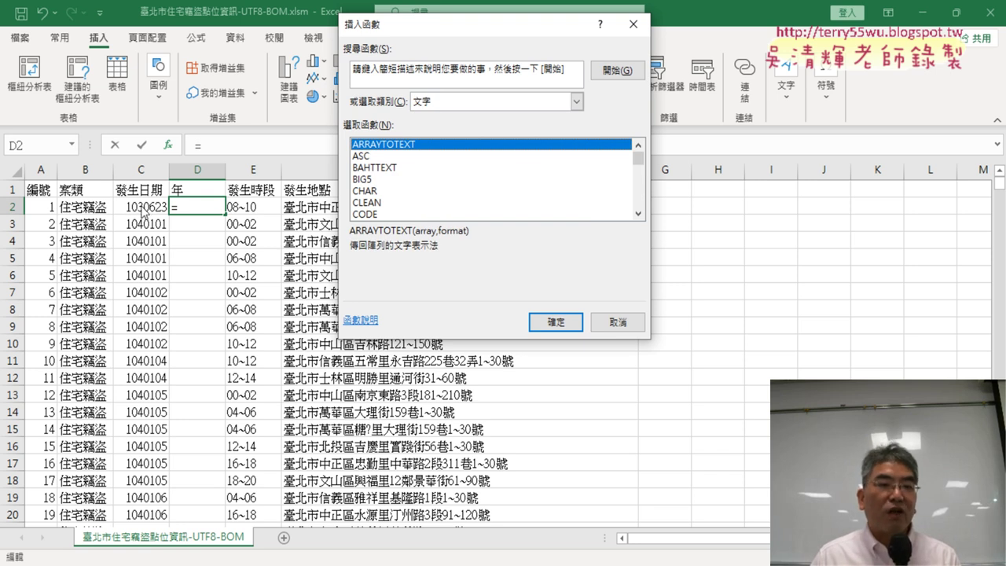
{"action": "left_click", "coordinate": [637, 212]}
{"action": "left_click", "coordinate": [637, 212]}
{"action": "left_click", "coordinate": [637, 212]}
{"action": "left_click", "coordinate": [637, 212]}
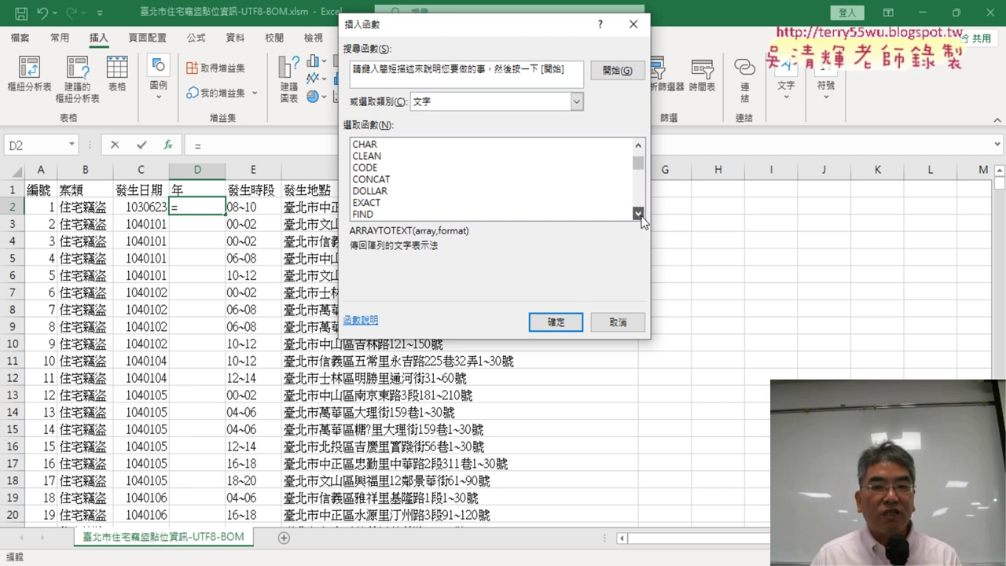
{"action": "left_click", "coordinate": [637, 212]}
{"action": "left_click", "coordinate": [637, 212]}
{"action": "left_click", "coordinate": [637, 212]}
{"action": "left_click", "coordinate": [638, 213]}
{"action": "left_click", "coordinate": [637, 212]}
{"action": "left_click", "coordinate": [371, 180]}
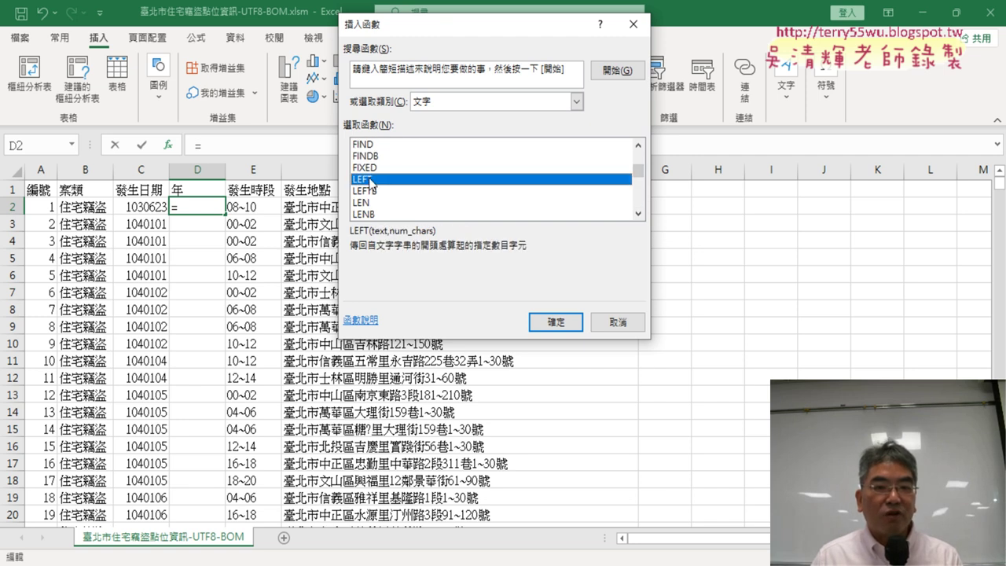
{"action": "left_click", "coordinate": [554, 323]}
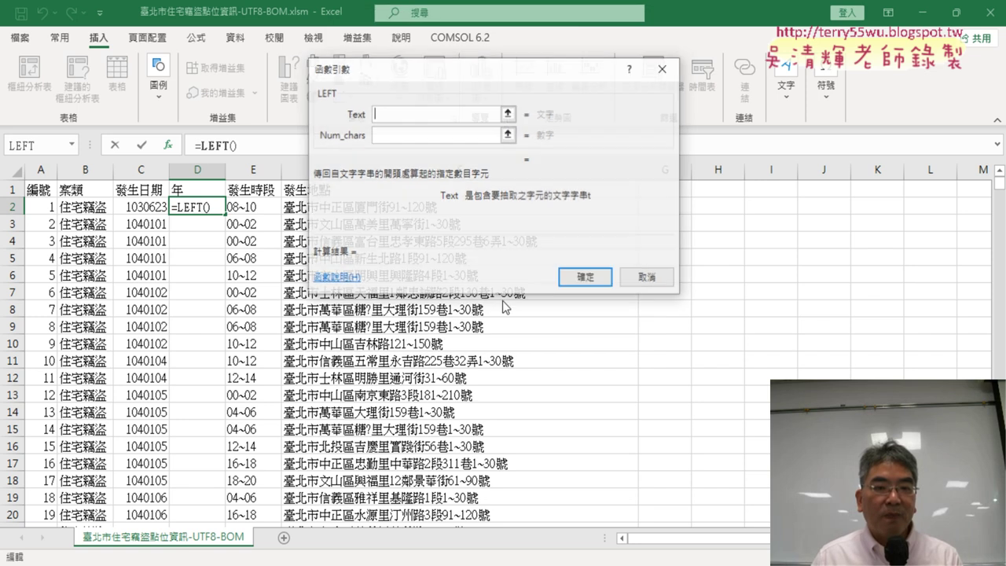
- Set LEFT's Text to C2 and Num_chars to 3, then confirm
{"action": "left_click", "coordinate": [140, 206]}
{"action": "left_click", "coordinate": [399, 137]}
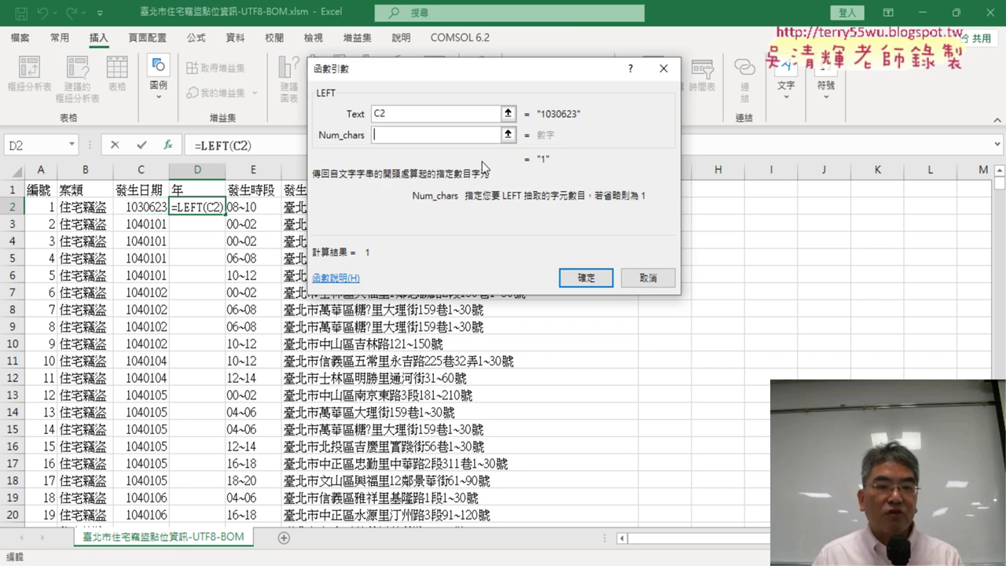
{"action": "type", "text": "3"}
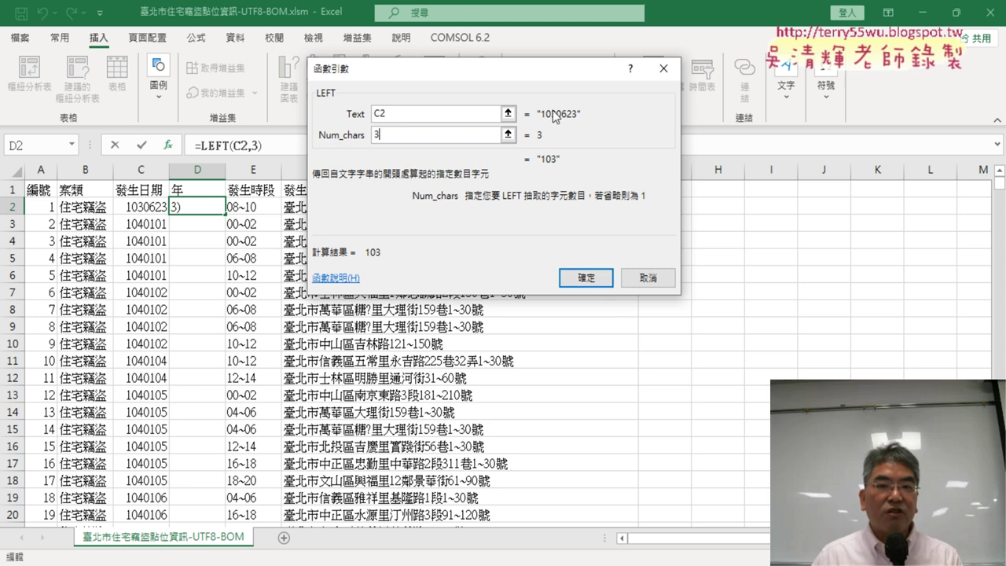
{"action": "left_click_drag", "start_coordinate": [593, 280], "coordinate": [696, 284]}
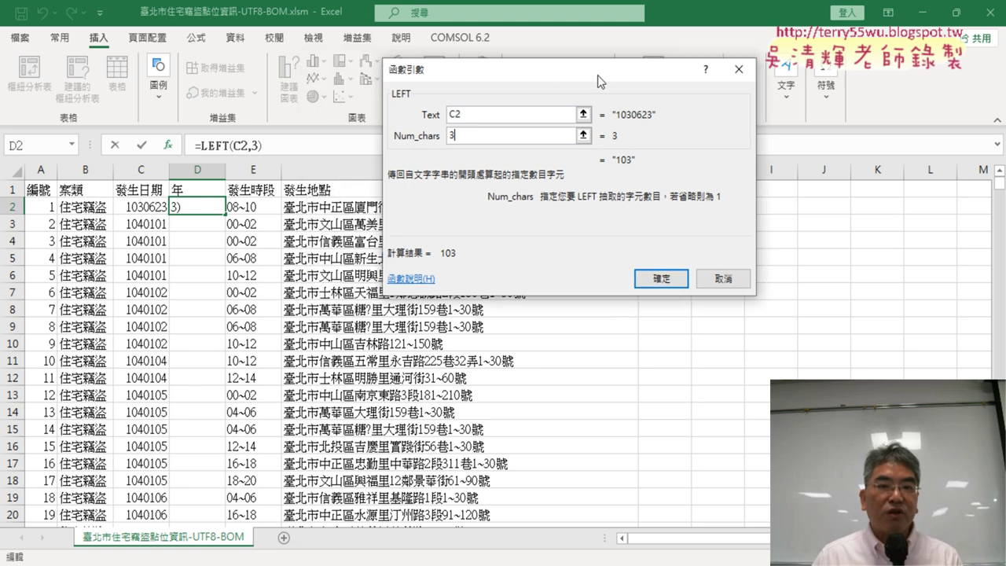
{"action": "left_click", "coordinate": [689, 280]}
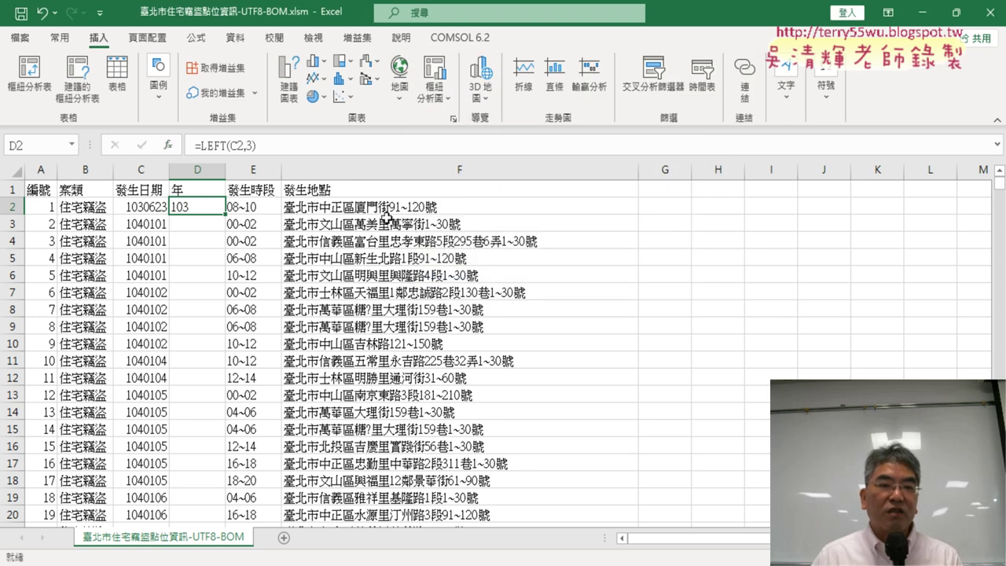
- Widen column C so the full dates show, then return to D2
{"action": "left_click_drag", "start_coordinate": [167, 171], "coordinate": [206, 171]}
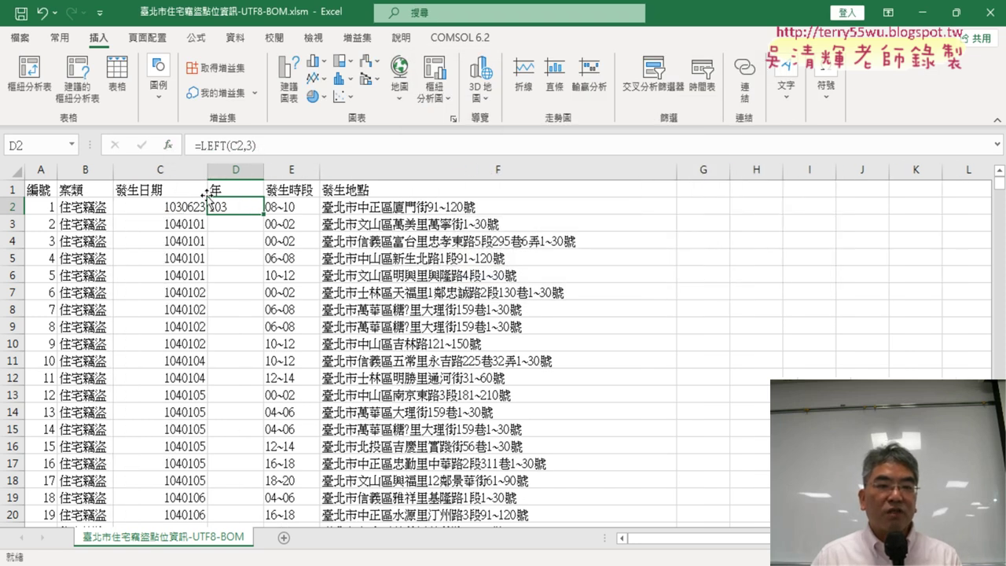
{"action": "left_click", "coordinate": [174, 170]}
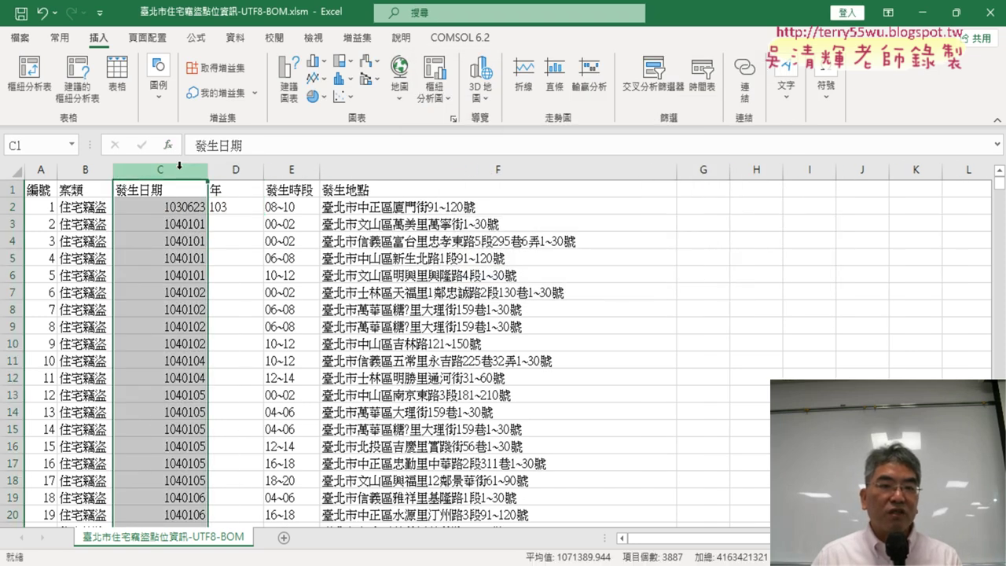
{"action": "left_click", "coordinate": [236, 169]}
{"action": "left_click", "coordinate": [236, 206]}
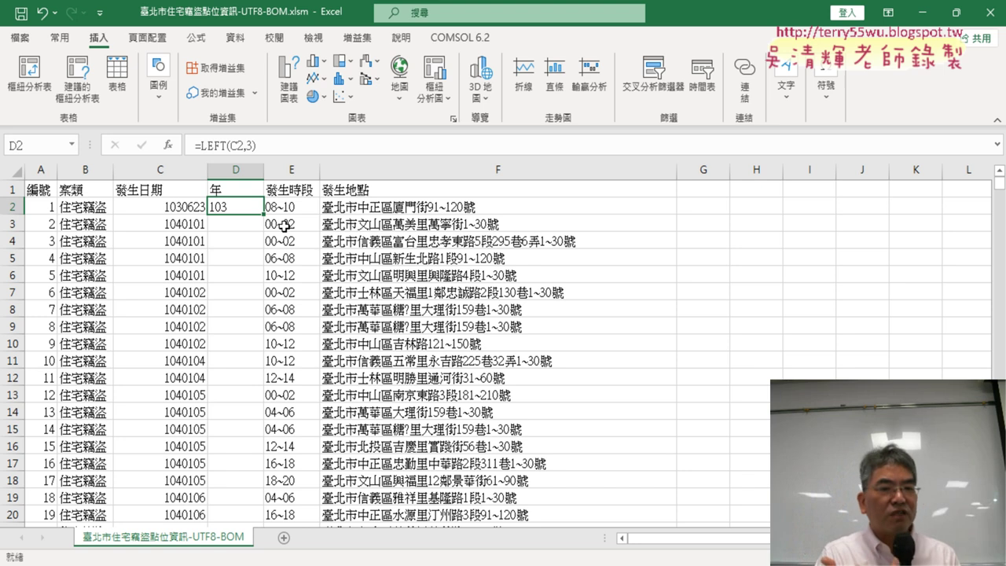
- Fill the =LEFT(C2,3) year formula down column D and check the copied cells
{"action": "double_click", "coordinate": [264, 214]}
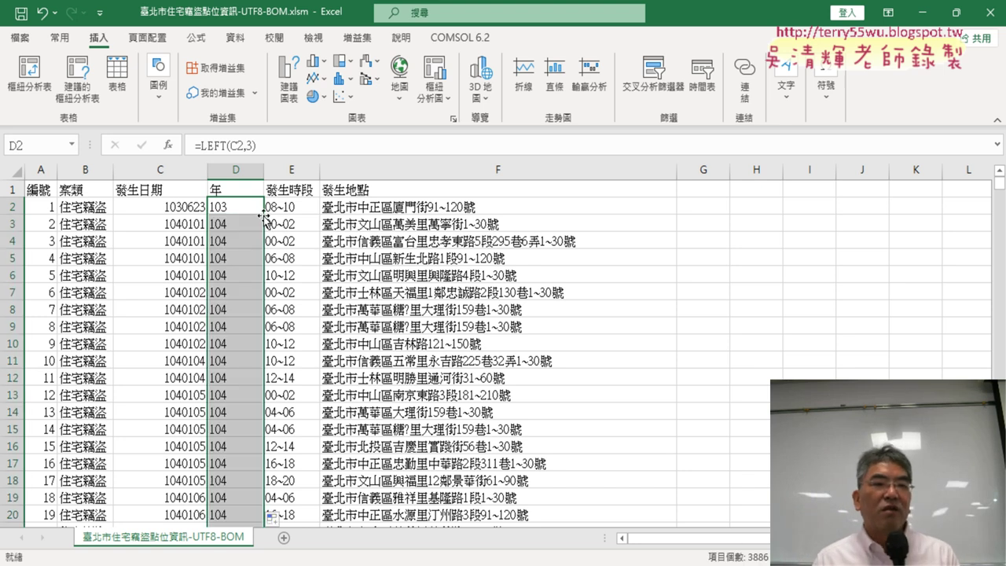
{"action": "left_click", "coordinate": [236, 170]}
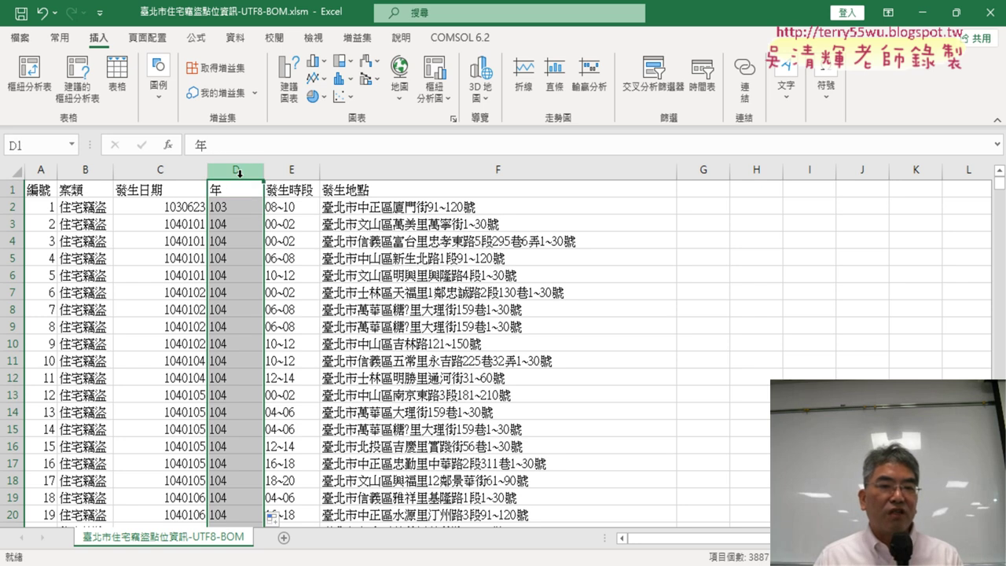
{"action": "left_click", "coordinate": [228, 258]}
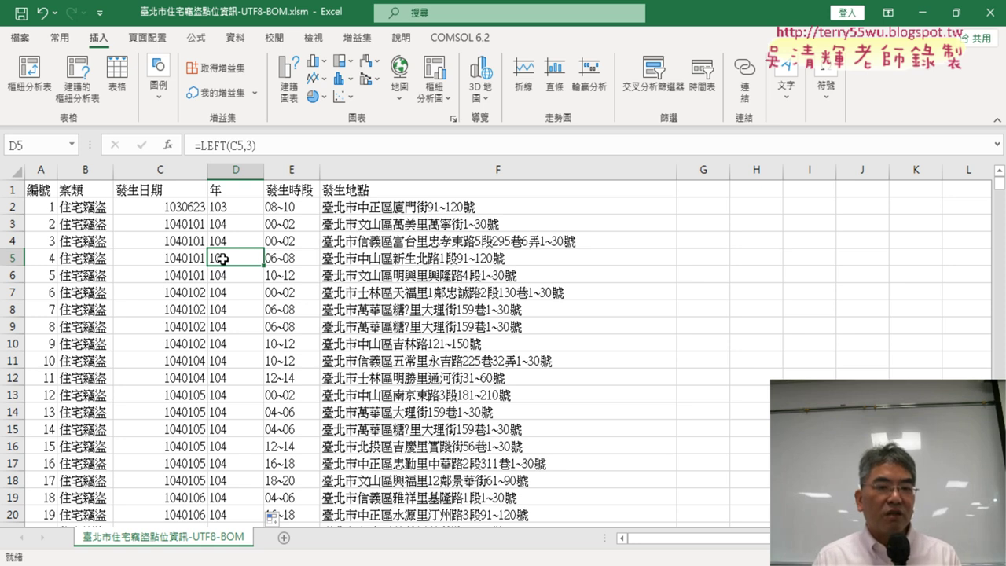
{"action": "left_click_drag", "start_coordinate": [240, 224], "coordinate": [248, 414]}
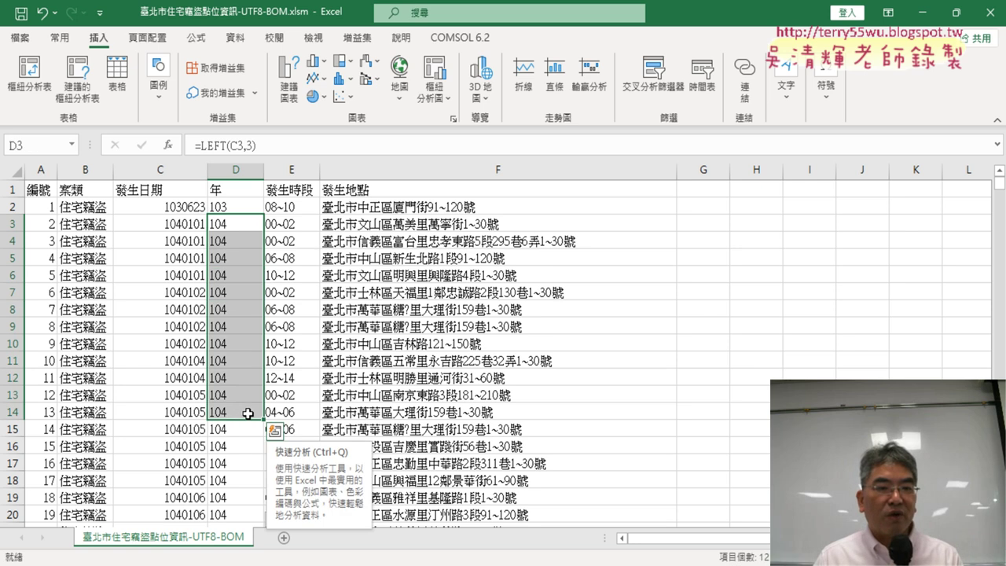
{"action": "left_click_drag", "start_coordinate": [230, 226], "coordinate": [236, 243]}
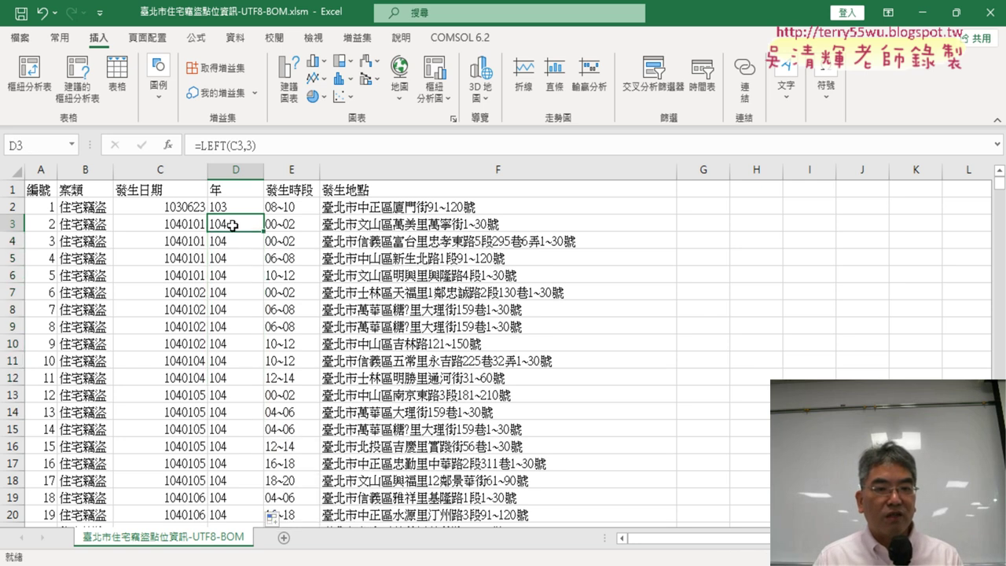
{"action": "left_click", "coordinate": [13, 224]}
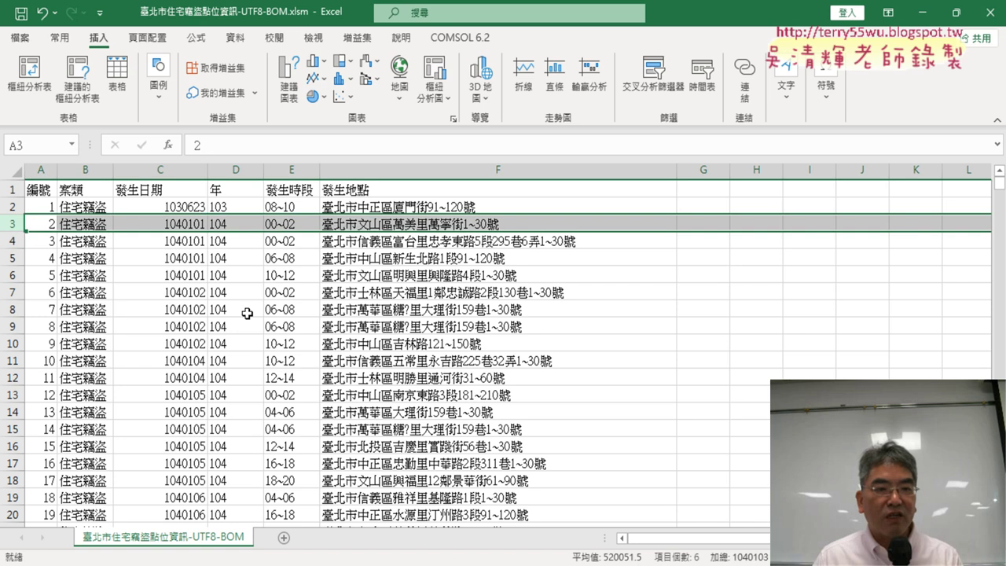
{"action": "scroll", "coordinate": [270, 328], "scroll_direction": "down", "scroll_amount": 9}
{"action": "scroll", "coordinate": [269, 328], "scroll_direction": "down", "scroll_amount": 5}
{"action": "scroll", "coordinate": [268, 330], "scroll_direction": "down", "scroll_amount": 8}
{"action": "scroll", "coordinate": [268, 333], "scroll_direction": "down", "scroll_amount": 4}
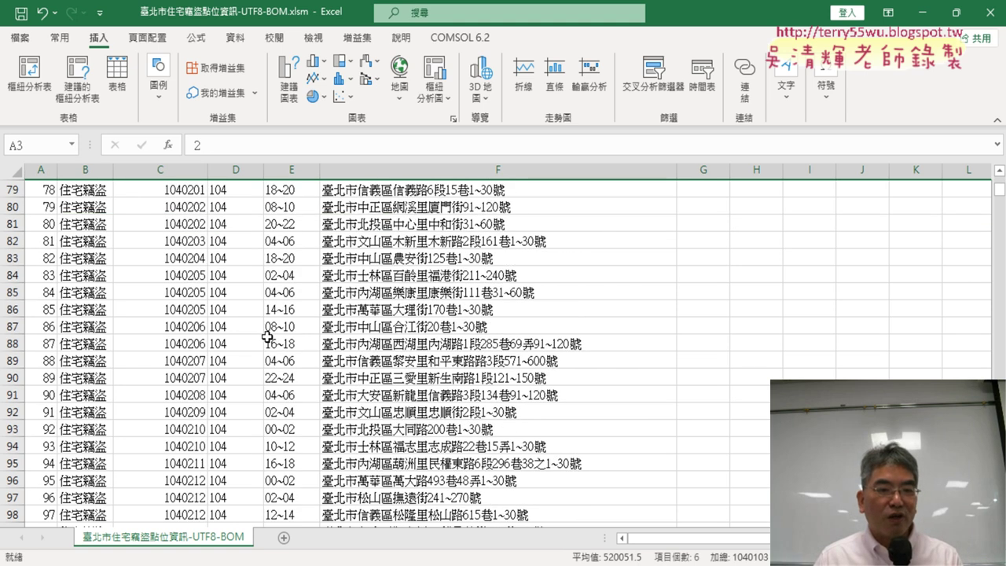
{"action": "scroll", "coordinate": [267, 338], "scroll_direction": "down", "scroll_amount": 8}
{"action": "scroll", "coordinate": [268, 338], "scroll_direction": "down", "scroll_amount": 4}
{"action": "scroll", "coordinate": [266, 341], "scroll_direction": "down", "scroll_amount": 7}
{"action": "scroll", "coordinate": [264, 344], "scroll_direction": "down", "scroll_amount": 3}
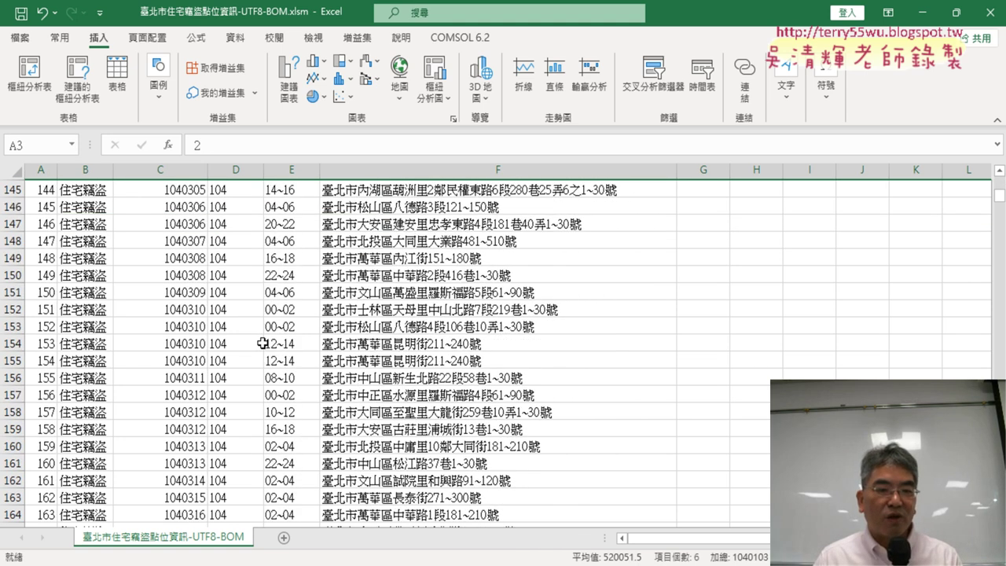
{"action": "scroll", "coordinate": [262, 347], "scroll_direction": "down", "scroll_amount": 3}
{"action": "scroll", "coordinate": [262, 348], "scroll_direction": "down", "scroll_amount": 7}
{"action": "scroll", "coordinate": [262, 347], "scroll_direction": "down", "scroll_amount": 5}
{"action": "scroll", "coordinate": [263, 347], "scroll_direction": "down", "scroll_amount": 3}
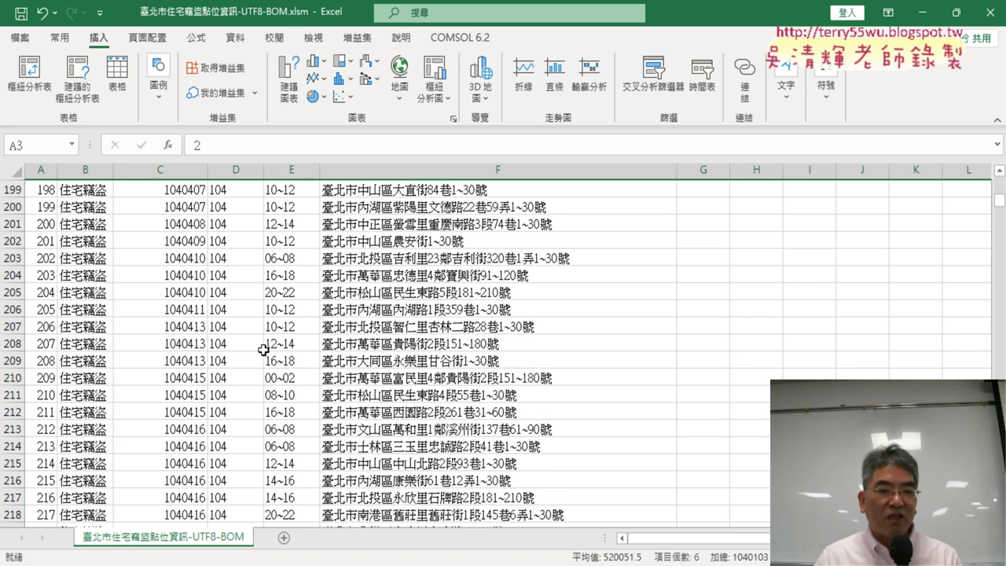
{"action": "scroll", "coordinate": [263, 348], "scroll_direction": "down", "scroll_amount": 8}
{"action": "scroll", "coordinate": [263, 346], "scroll_direction": "down", "scroll_amount": 7}
{"action": "scroll", "coordinate": [263, 347], "scroll_direction": "down", "scroll_amount": 8}
{"action": "scroll", "coordinate": [263, 346], "scroll_direction": "down", "scroll_amount": 8}
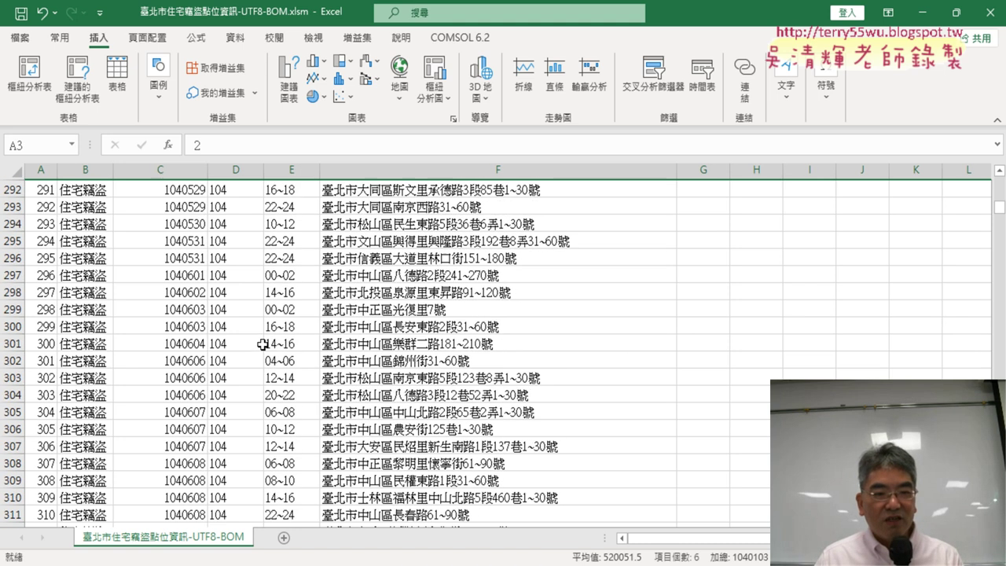
{"action": "scroll", "coordinate": [263, 344], "scroll_direction": "down", "scroll_amount": 8}
{"action": "scroll", "coordinate": [263, 344], "scroll_direction": "down", "scroll_amount": 4}
{"action": "scroll", "coordinate": [264, 344], "scroll_direction": "down", "scroll_amount": 11}
{"action": "scroll", "coordinate": [264, 344], "scroll_direction": "down", "scroll_amount": 7}
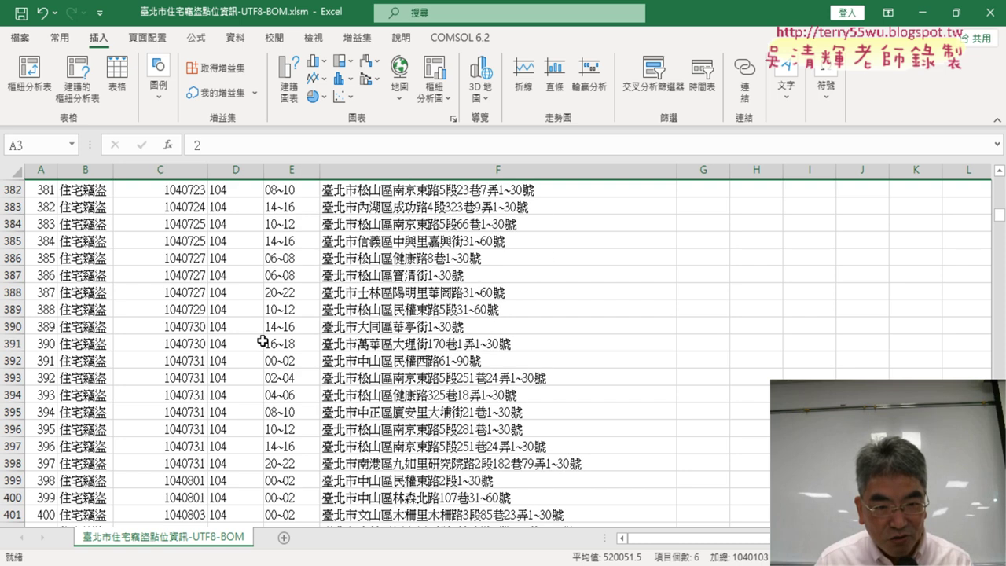
{"action": "scroll", "coordinate": [263, 343], "scroll_direction": "down", "scroll_amount": 9}
{"action": "scroll", "coordinate": [263, 346], "scroll_direction": "down", "scroll_amount": 10}
{"action": "scroll", "coordinate": [263, 358], "scroll_direction": "down", "scroll_amount": 9}
{"action": "scroll", "coordinate": [261, 361], "scroll_direction": "down", "scroll_amount": 9}
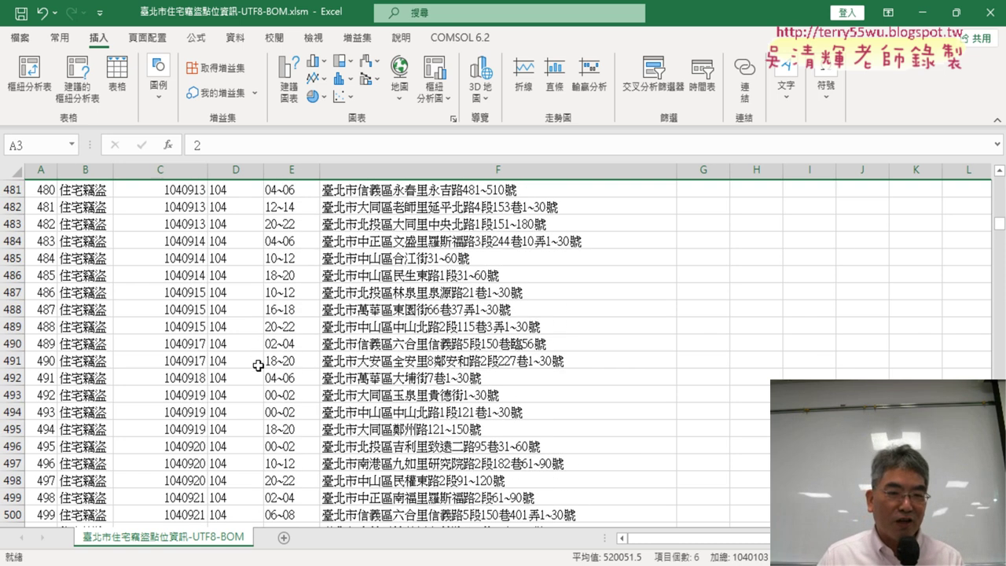
{"action": "scroll", "coordinate": [259, 373], "scroll_direction": "down", "scroll_amount": 7}
{"action": "scroll", "coordinate": [259, 379], "scroll_direction": "down", "scroll_amount": 9}
{"action": "scroll", "coordinate": [263, 384], "scroll_direction": "down", "scroll_amount": 9}
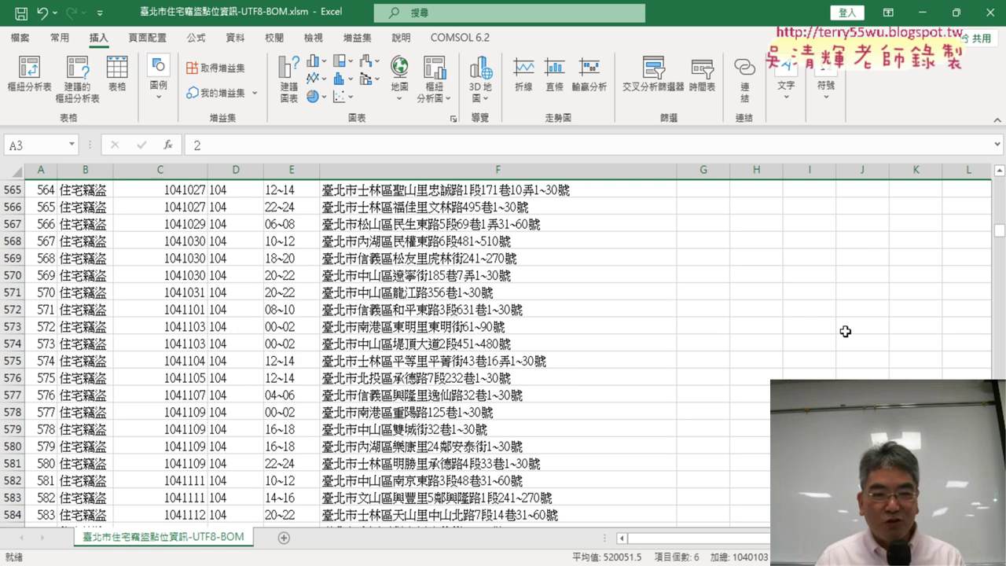
{"action": "mouse_move", "coordinate": [999, 230]}
{"action": "left_mouse_down"}
{"action": "mouse_move", "coordinate": [999, 254]}
{"action": "mouse_move", "coordinate": [999, 234]}
{"action": "left_mouse_up"}
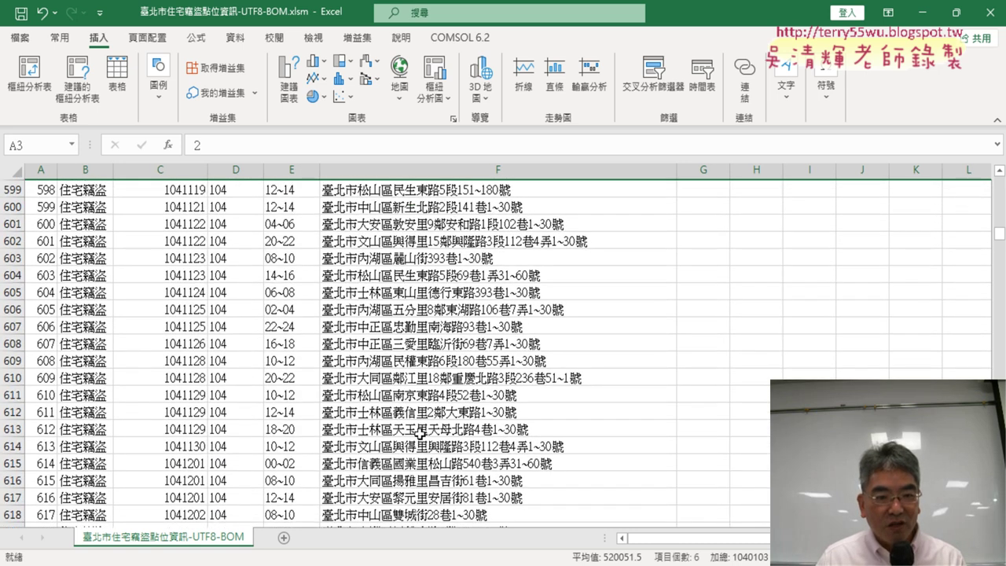
{"action": "scroll", "coordinate": [285, 446], "scroll_direction": "down", "scroll_amount": 4}
{"action": "scroll", "coordinate": [285, 447], "scroll_direction": "down", "scroll_amount": 4}
{"action": "scroll", "coordinate": [283, 448], "scroll_direction": "down", "scroll_amount": 3}
{"action": "scroll", "coordinate": [281, 448], "scroll_direction": "down", "scroll_amount": 5}
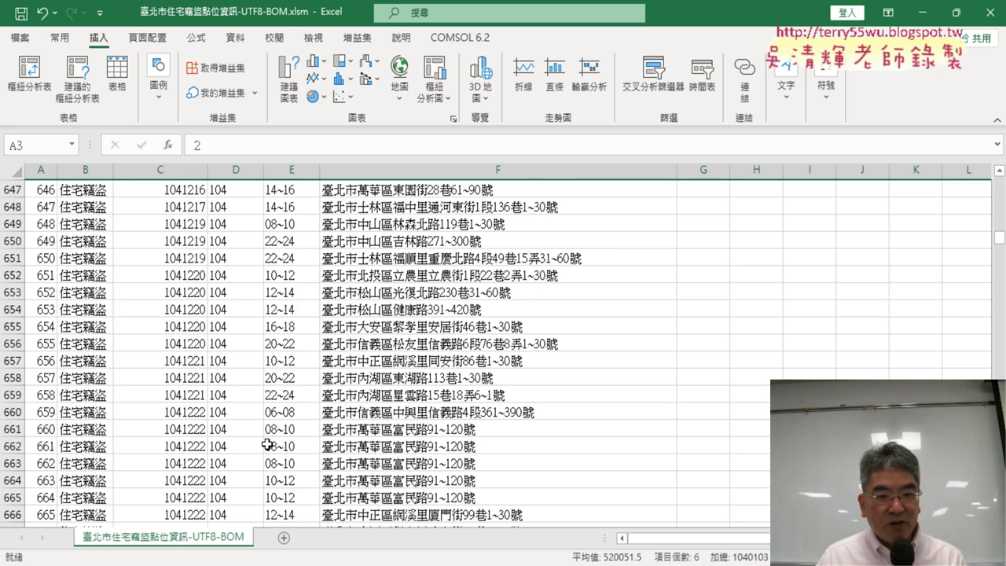
{"action": "scroll", "coordinate": [268, 442], "scroll_direction": "down", "scroll_amount": 4}
{"action": "scroll", "coordinate": [268, 442], "scroll_direction": "down", "scroll_amount": 4}
{"action": "scroll", "coordinate": [267, 444], "scroll_direction": "down", "scroll_amount": 4}
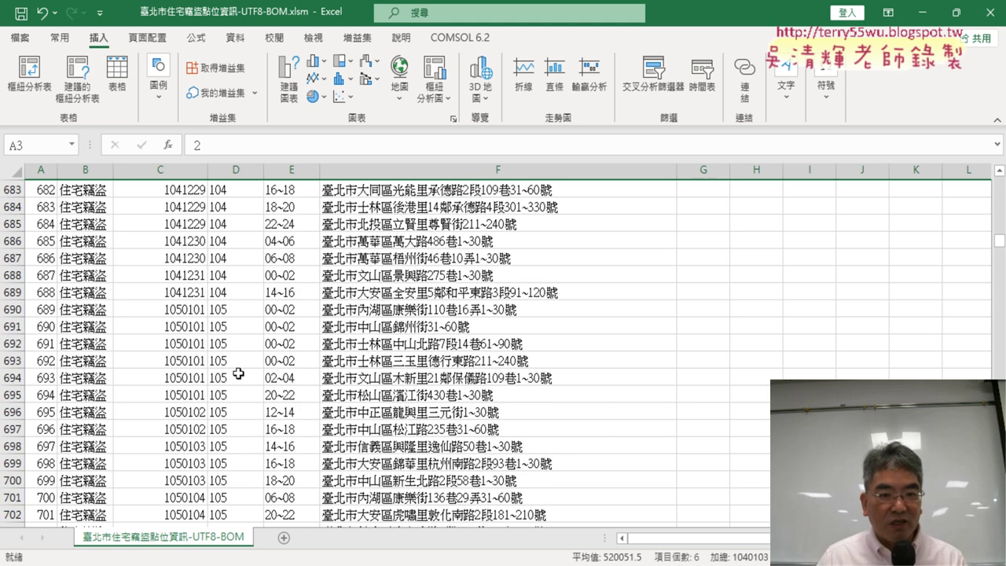
{"action": "left_click", "coordinate": [8, 291]}
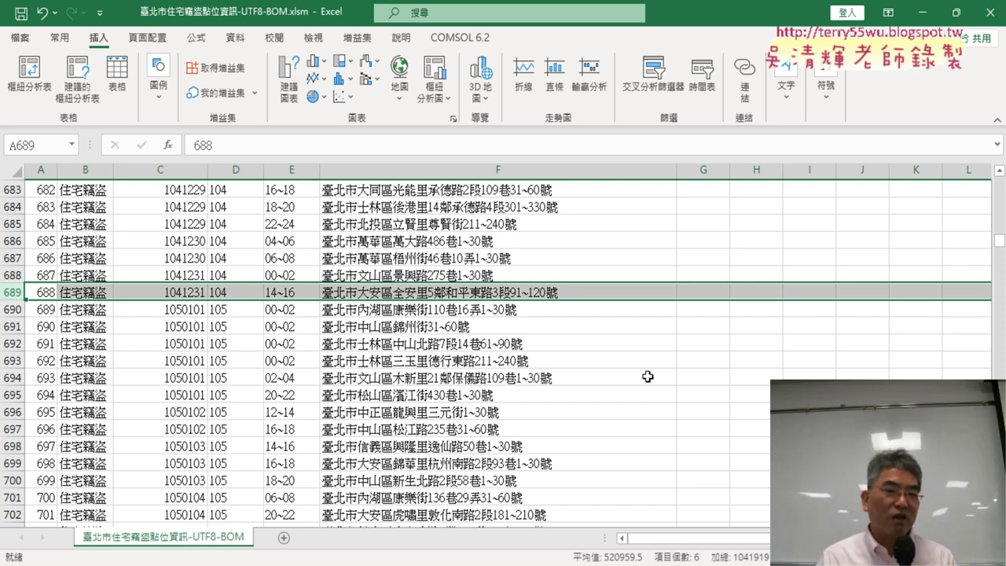
{"action": "left_click", "coordinate": [244, 293]}
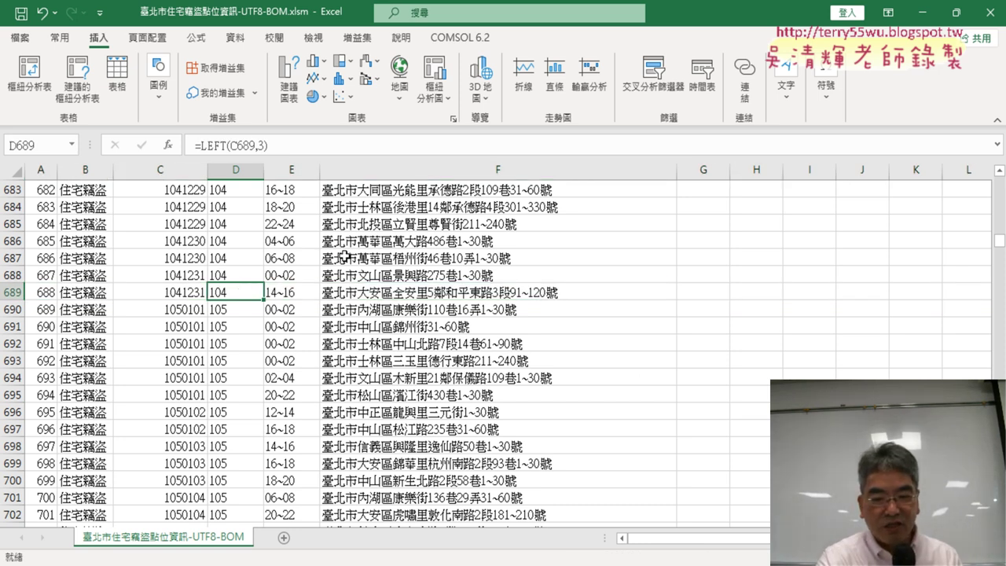
{"action": "key", "text": "ctrl+Down"}
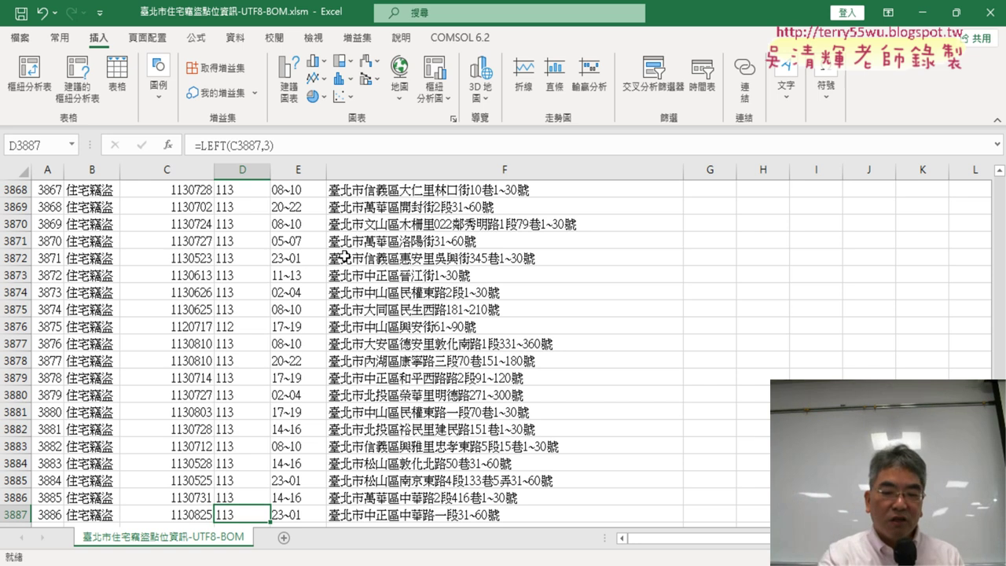
{"action": "key", "text": "ctrl+Up"}
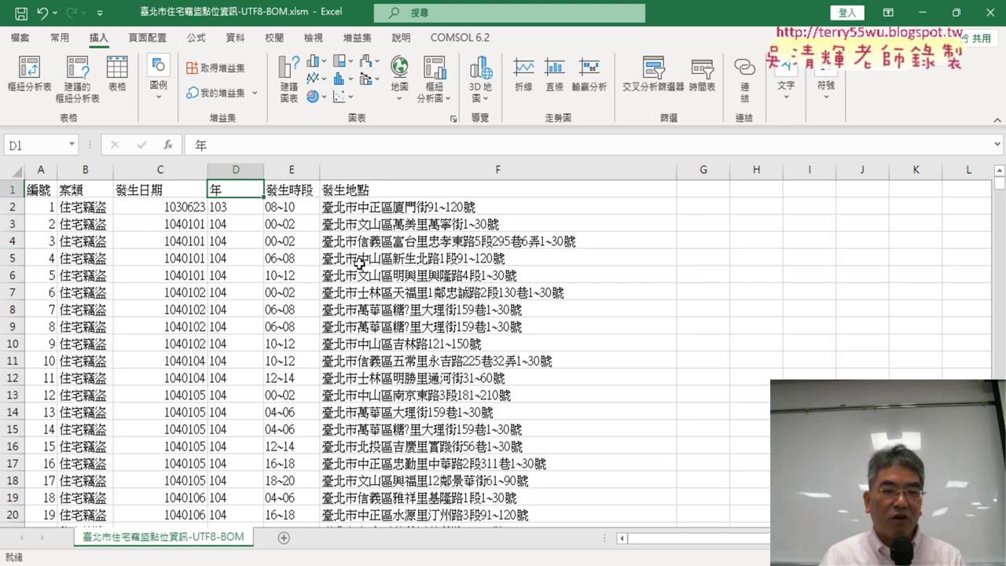
{"action": "left_click", "coordinate": [236, 169]}
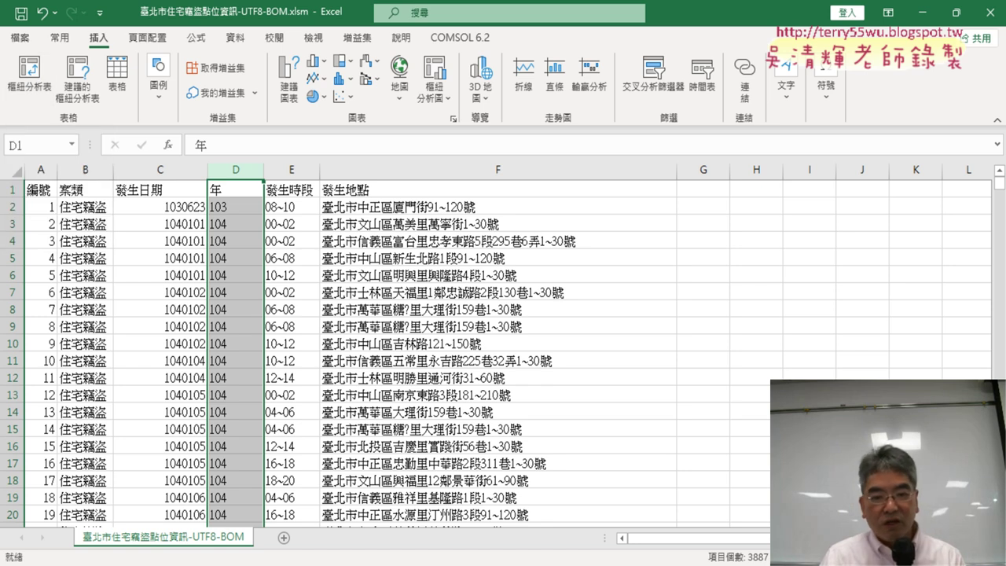
- Bring Chrome forward and move via the 01_文字與資料函數 Drive tab to the question document
{"action": "mouse_move", "coordinate": [483, 565]}
{"action": "left_click", "coordinate": [402, 515]}
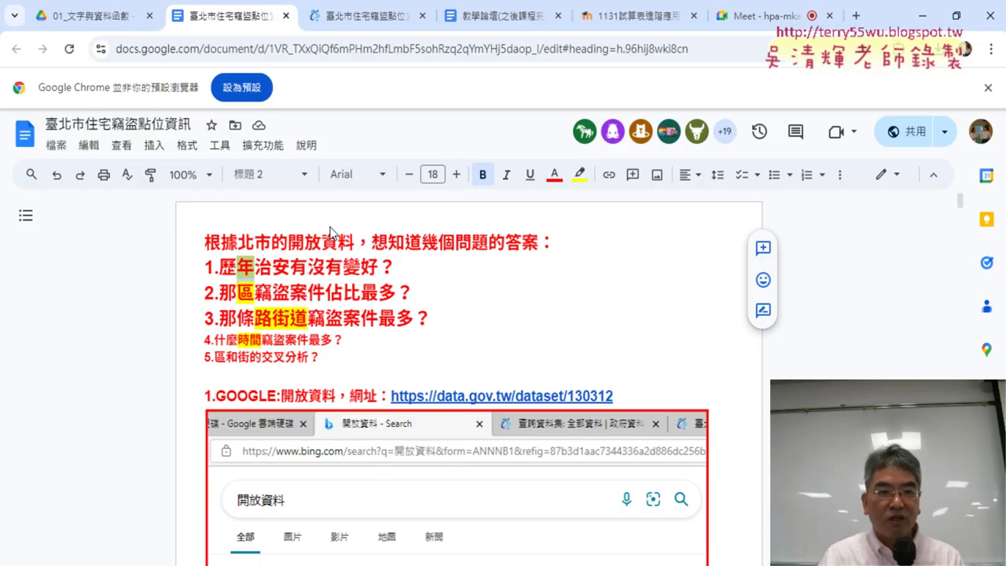
{"action": "left_click", "coordinate": [92, 18]}
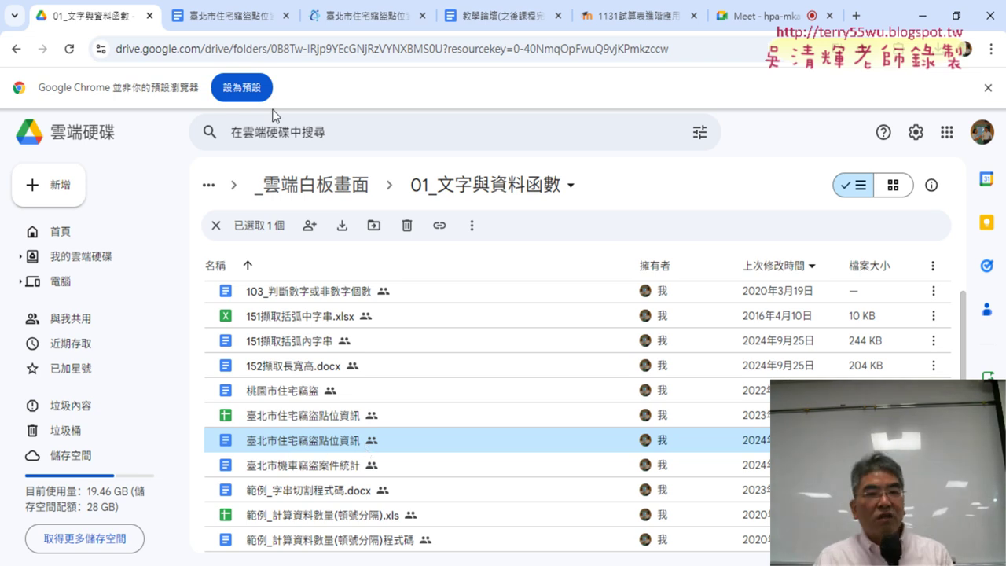
{"action": "left_click", "coordinate": [261, 21]}
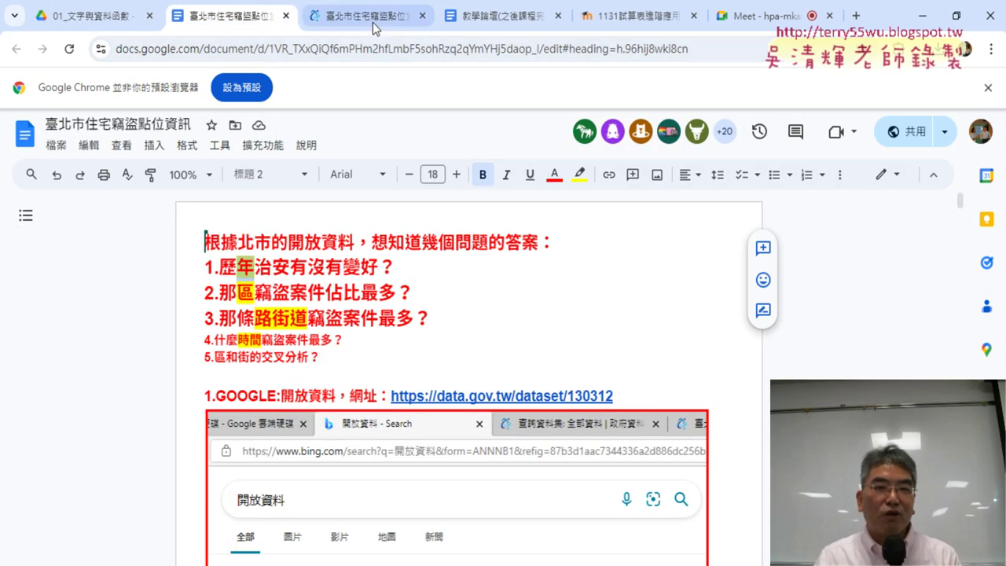
- Review the main fields listed on the 臺北市住宅竊盜點位資訊 dataset page
{"action": "left_click", "coordinate": [385, 21]}
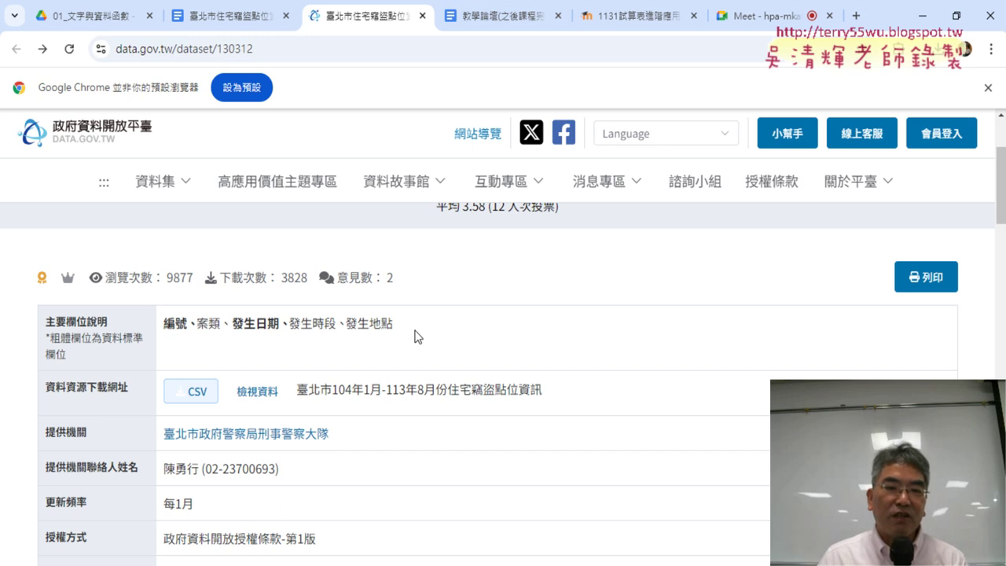
{"action": "left_click_drag", "start_coordinate": [395, 323], "coordinate": [163, 323]}
{"action": "left_click", "coordinate": [479, 340]}
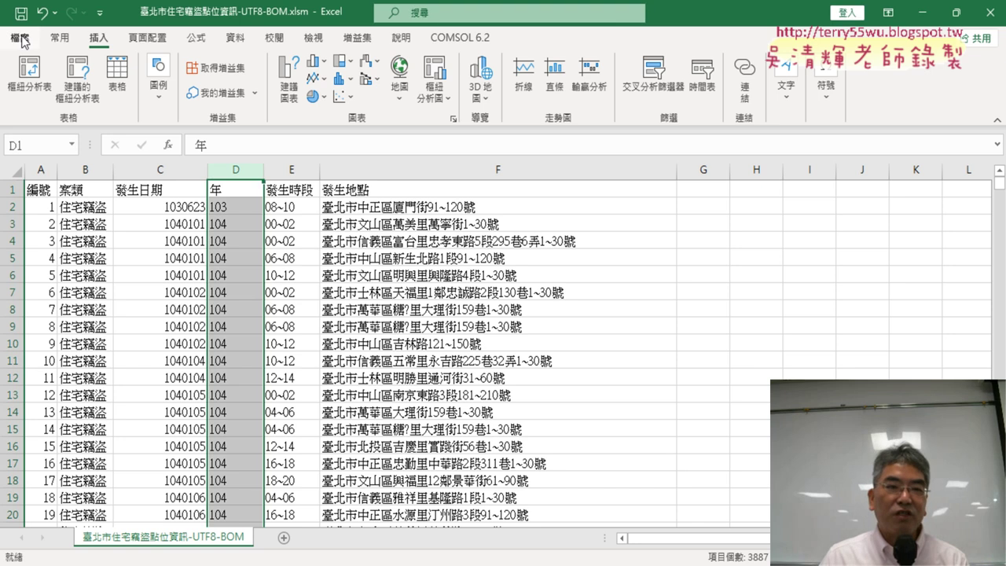
- Open Save As with the .xlsm file type, cancel without saving, and select D3
{"action": "left_click", "coordinate": [24, 39]}
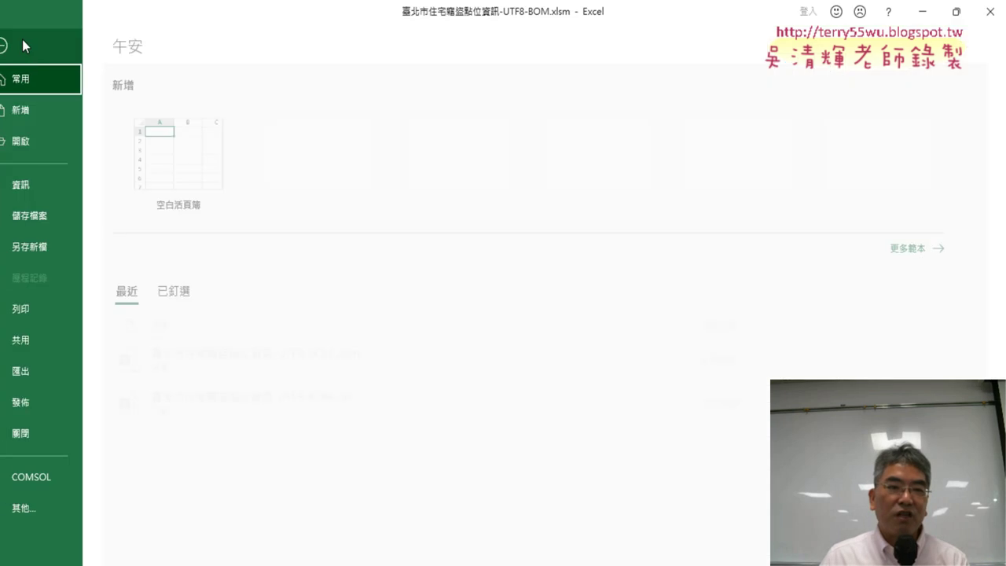
{"action": "left_click", "coordinate": [56, 250]}
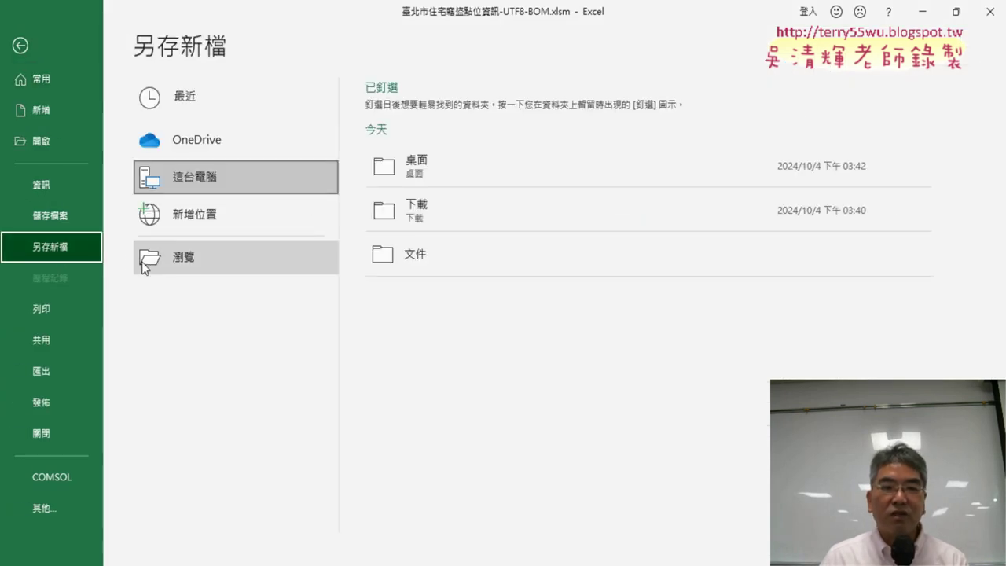
{"action": "left_click", "coordinate": [189, 260]}
{"action": "left_click", "coordinate": [233, 286]}
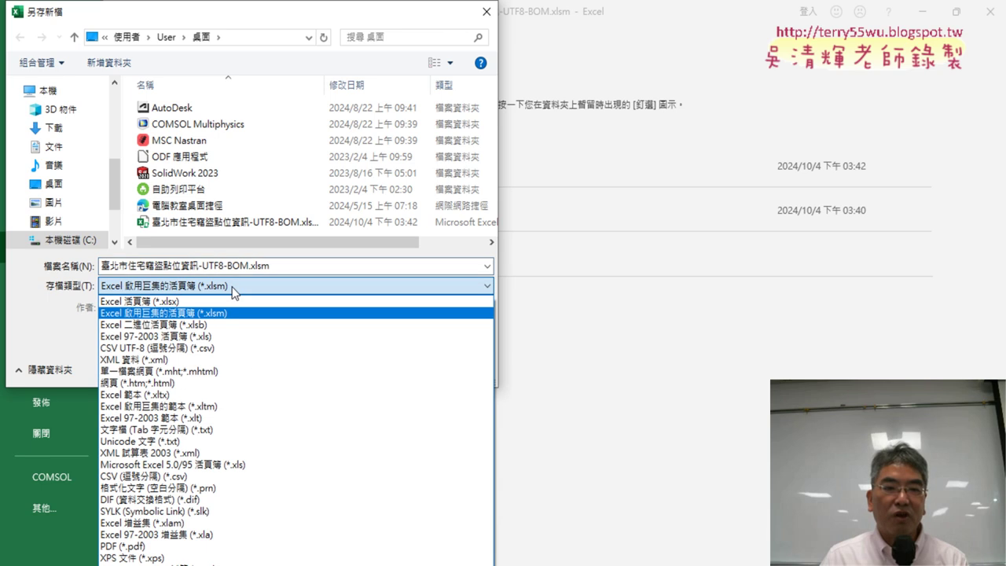
{"action": "left_click", "coordinate": [227, 312]}
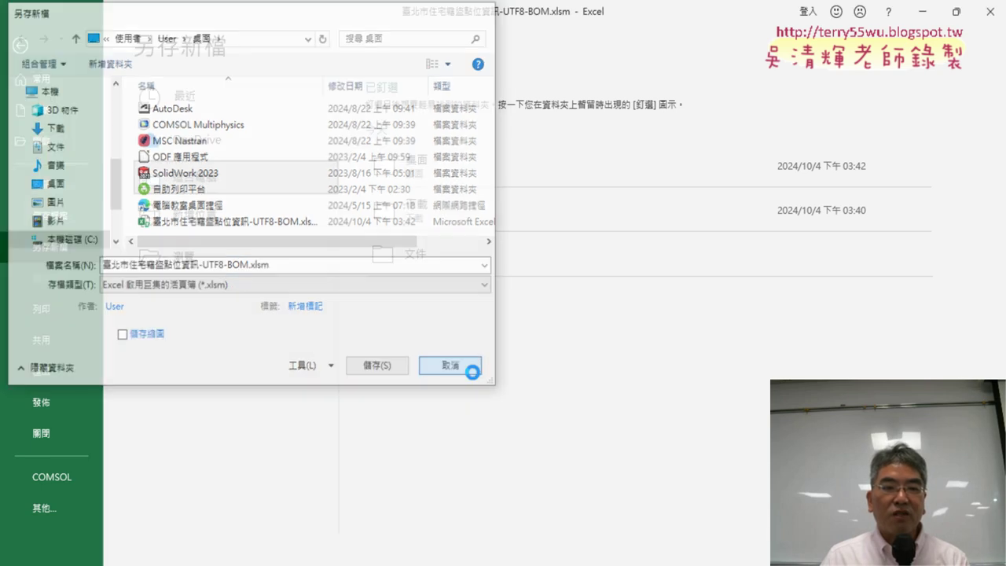
{"action": "left_click", "coordinate": [453, 367]}
{"action": "left_click", "coordinate": [5, 49]}
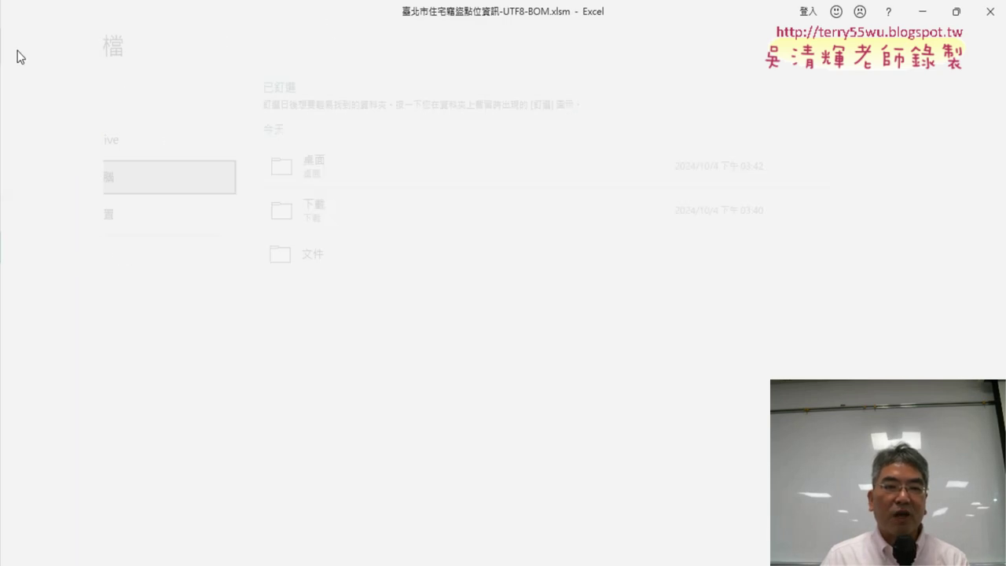
{"action": "left_click", "coordinate": [230, 220]}
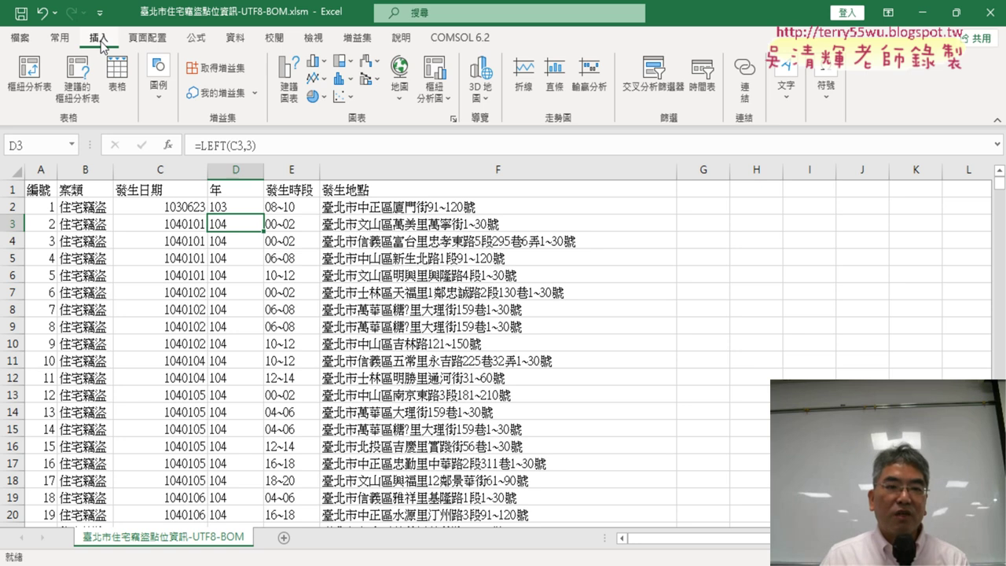
- Create a PivotTable on a new sheet from the range A1:F3887
{"action": "left_click", "coordinate": [35, 77]}
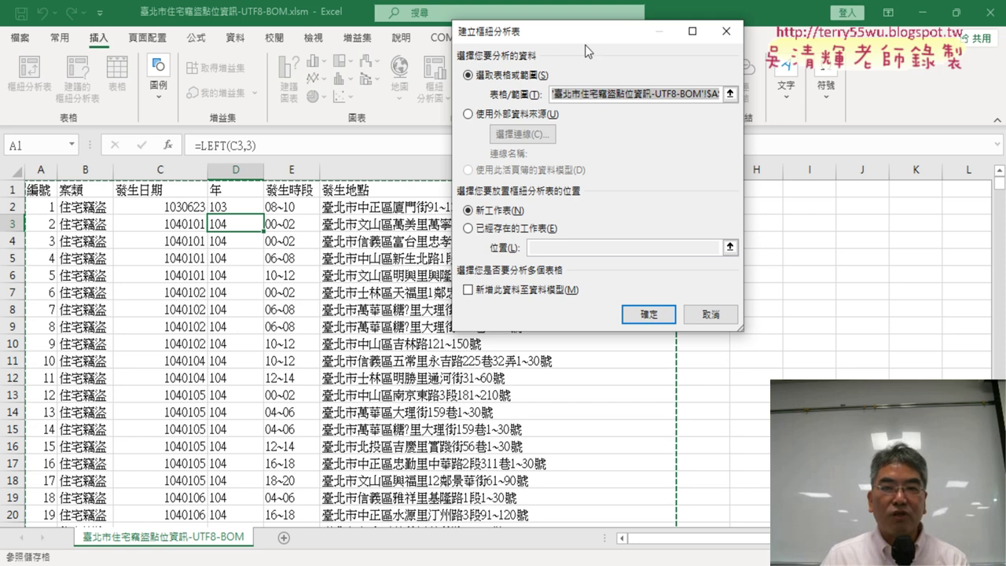
{"action": "left_click_drag", "start_coordinate": [580, 35], "coordinate": [361, 212]}
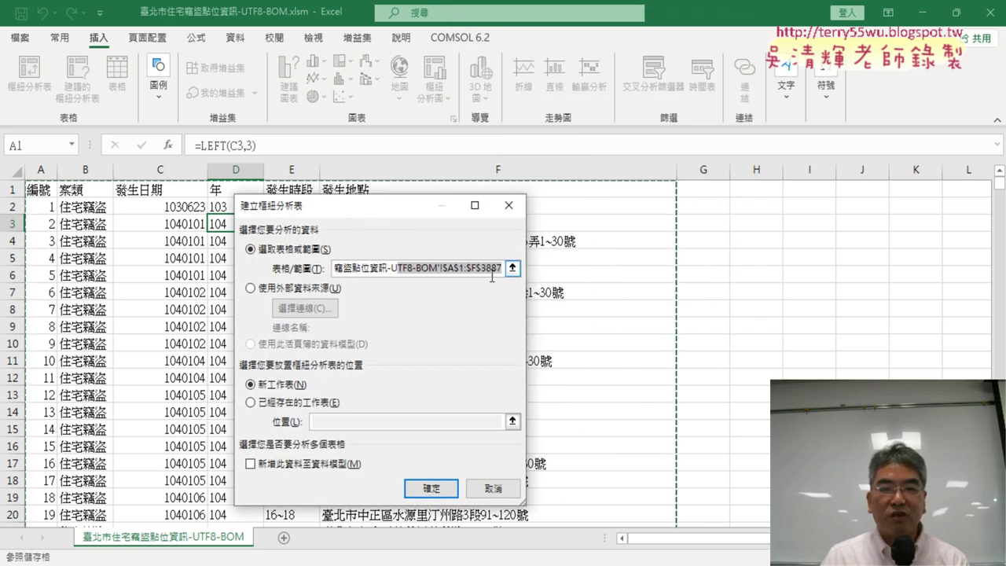
{"action": "left_click_drag", "start_coordinate": [428, 268], "coordinate": [572, 278]}
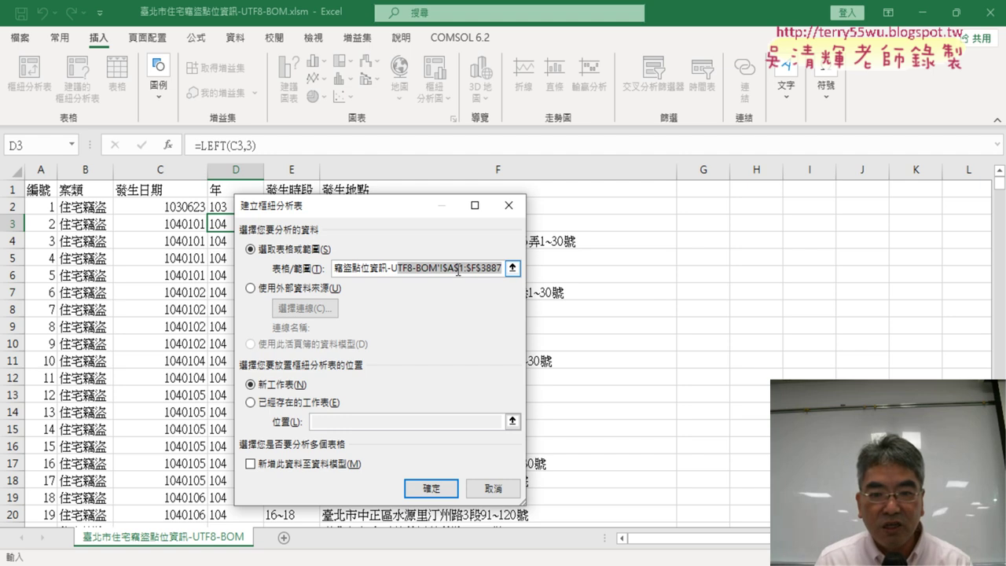
{"action": "left_click_drag", "start_coordinate": [471, 271], "coordinate": [503, 269]}
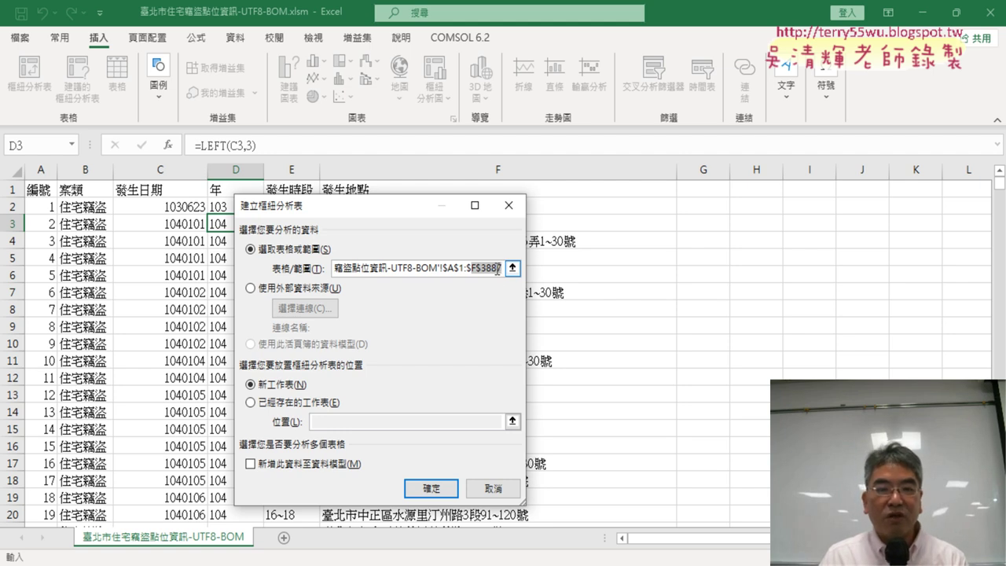
{"action": "left_click", "coordinate": [445, 495]}
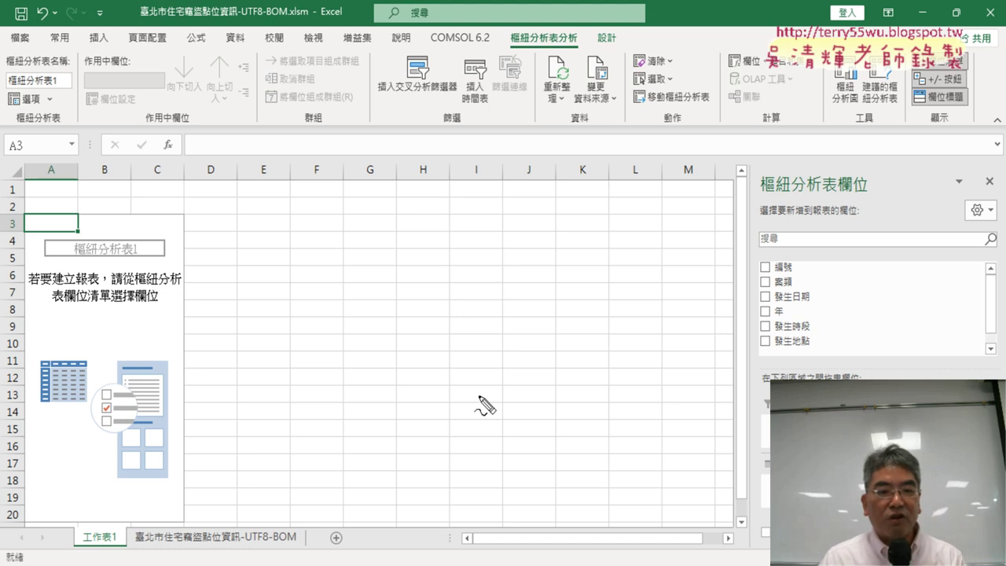
{"action": "mouse_move", "coordinate": [118, 550]}
{"action": "left_mouse_down"}
{"action": "mouse_move", "coordinate": [79, 542]}
{"action": "mouse_move", "coordinate": [118, 552]}
{"action": "left_mouse_up"}
{"action": "mouse_move", "coordinate": [202, 542]}
{"action": "left_mouse_down"}
{"action": "mouse_move", "coordinate": [157, 548]}
{"action": "mouse_move", "coordinate": [105, 525]}
{"action": "left_mouse_up"}
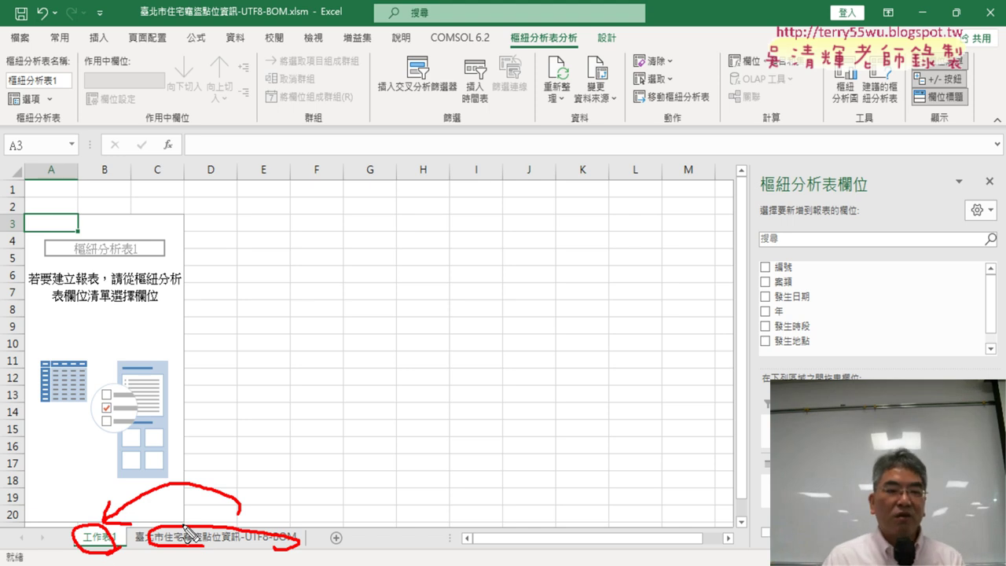
{"action": "key", "text": "Escape"}
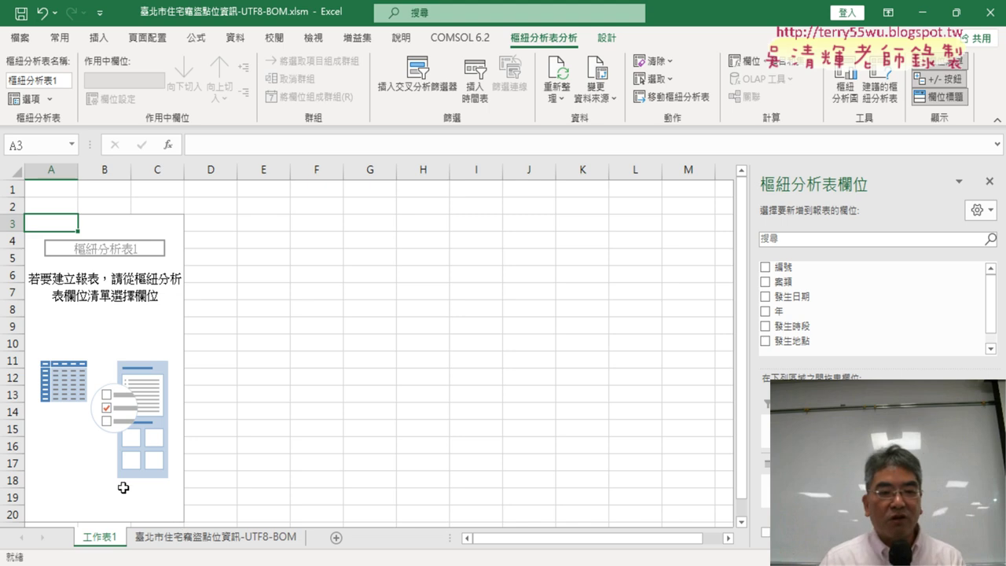
{"action": "left_click", "coordinate": [192, 537]}
{"action": "left_click", "coordinate": [94, 539]}
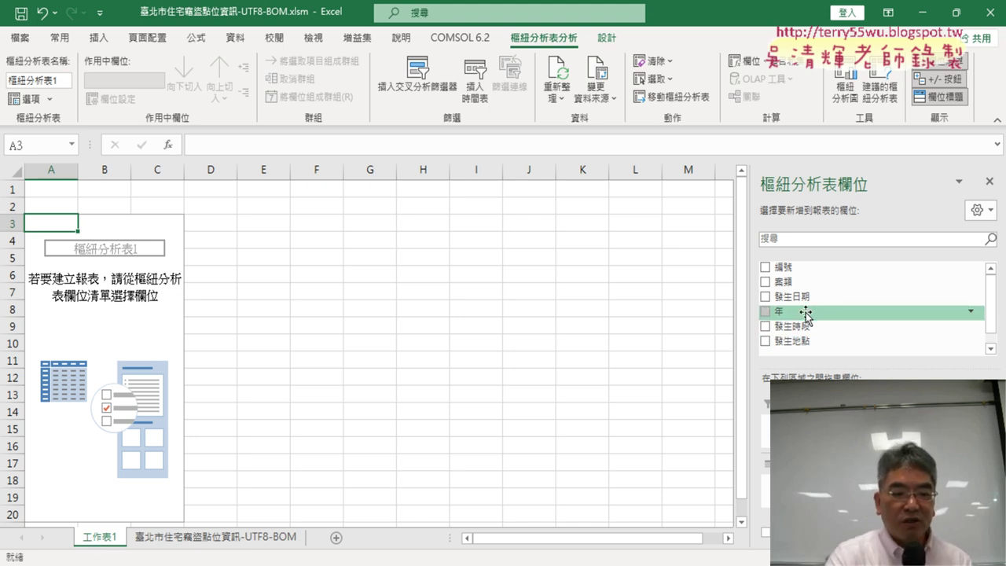
{"action": "left_click_drag", "start_coordinate": [805, 314], "coordinate": [556, 371]}
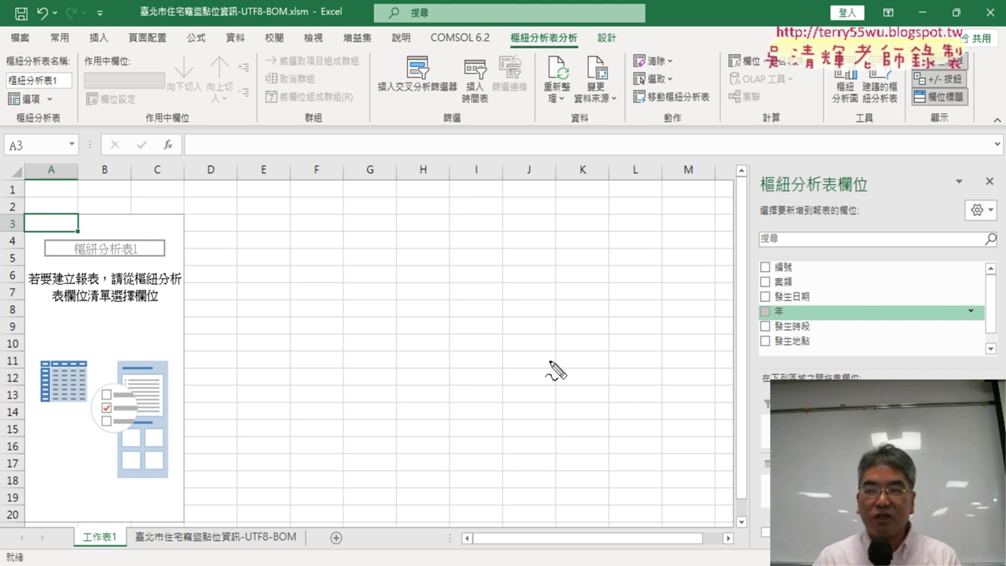
{"action": "left_click_drag", "start_coordinate": [738, 151], "coordinate": [715, 385]}
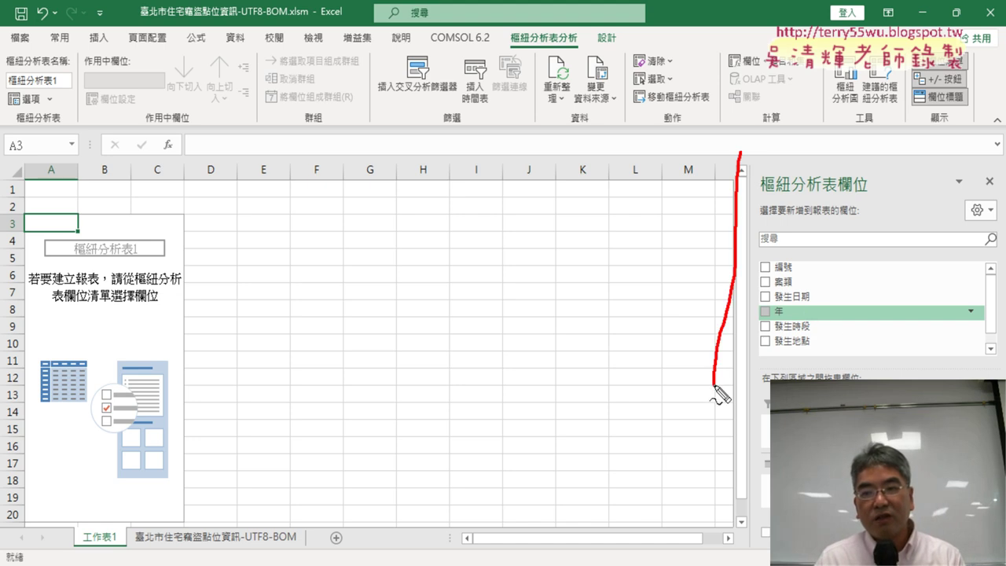
{"action": "left_click_drag", "start_coordinate": [755, 169], "coordinate": [978, 338]}
{"action": "left_click_drag", "start_coordinate": [719, 364], "coordinate": [947, 362]}
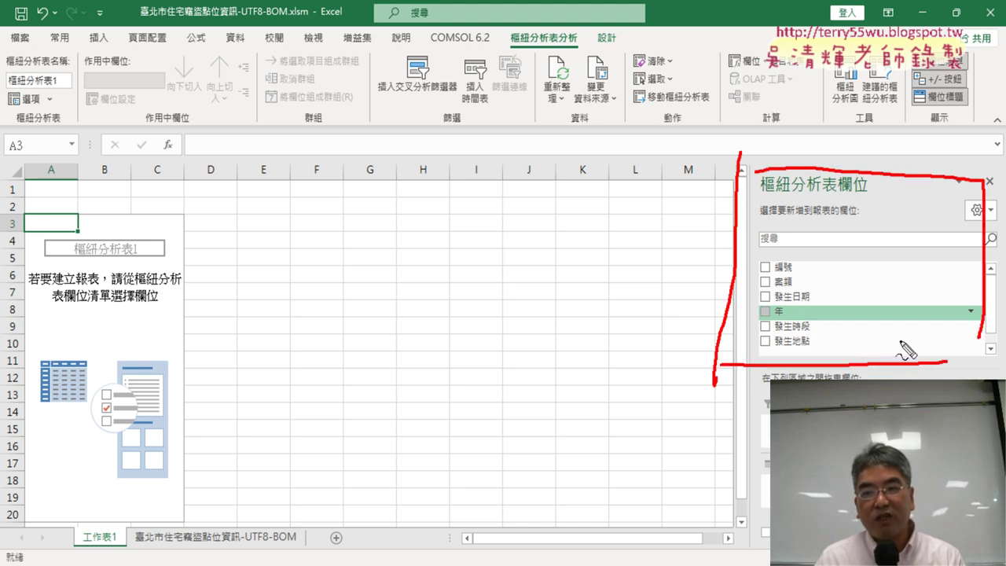
{"action": "mouse_move", "coordinate": [800, 301]}
{"action": "left_mouse_down"}
{"action": "mouse_move", "coordinate": [783, 325]}
{"action": "mouse_move", "coordinate": [786, 380]}
{"action": "left_mouse_up"}
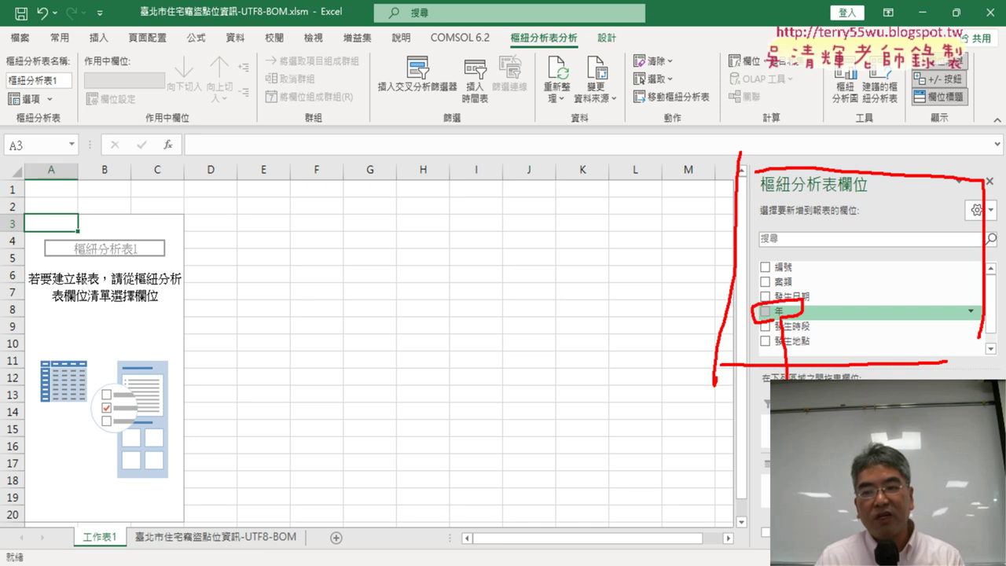
{"action": "left_click_drag", "start_coordinate": [796, 322], "coordinate": [860, 379]}
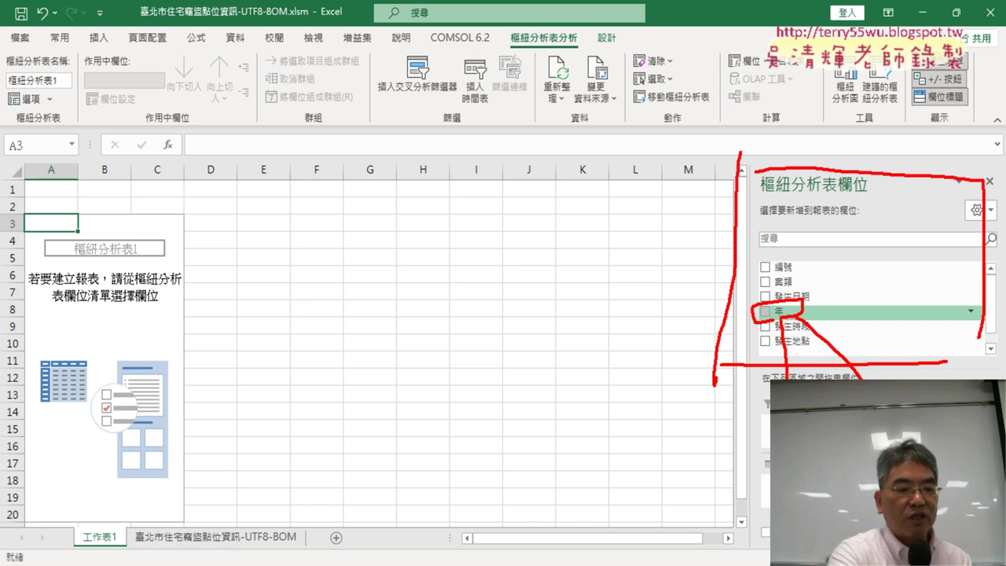
{"action": "key", "text": "Escape"}
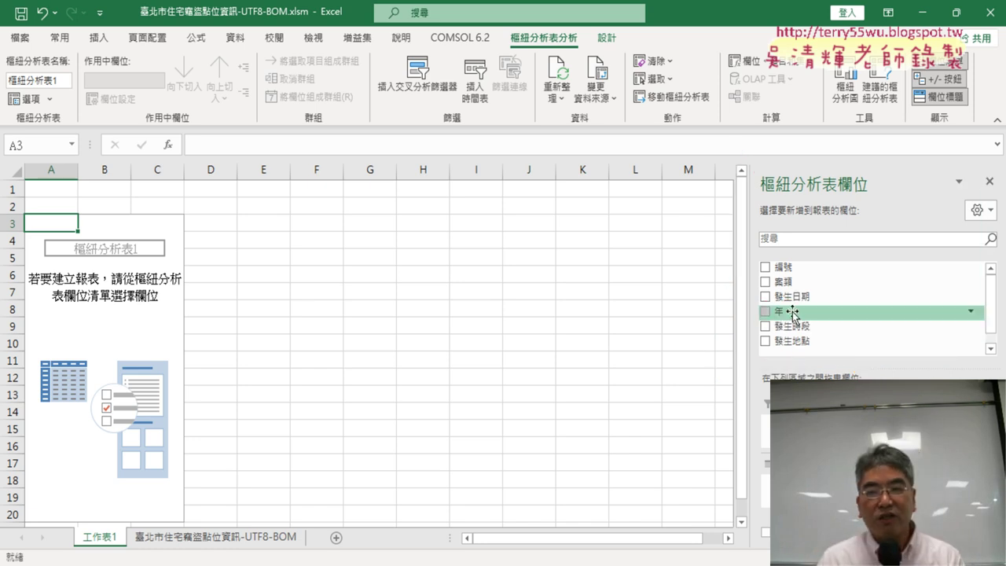
- Add 年 as row labels (years 102–113) and check them against the data sheet's 年 column
{"action": "left_click", "coordinate": [765, 311]}
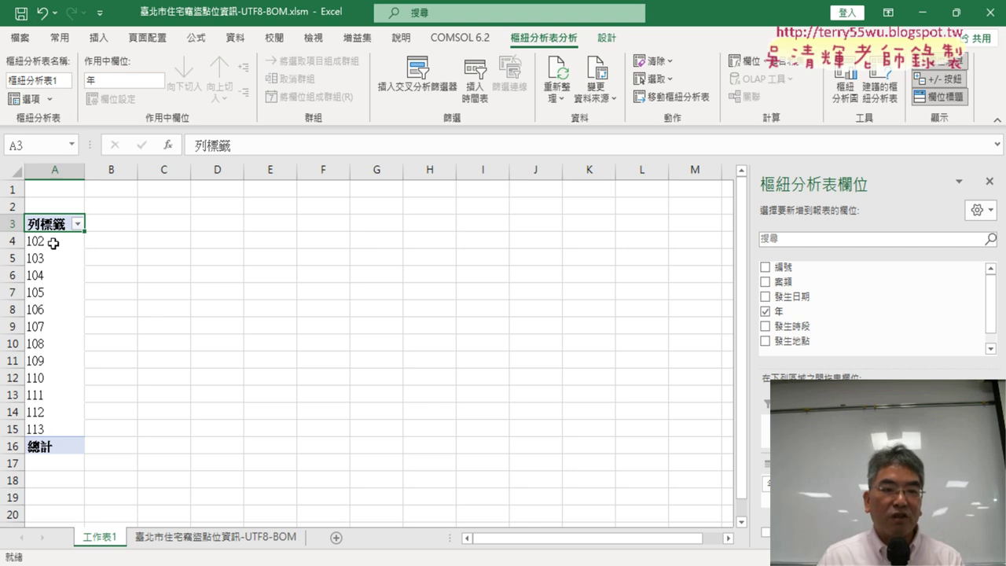
{"action": "left_click_drag", "start_coordinate": [53, 244], "coordinate": [55, 429]}
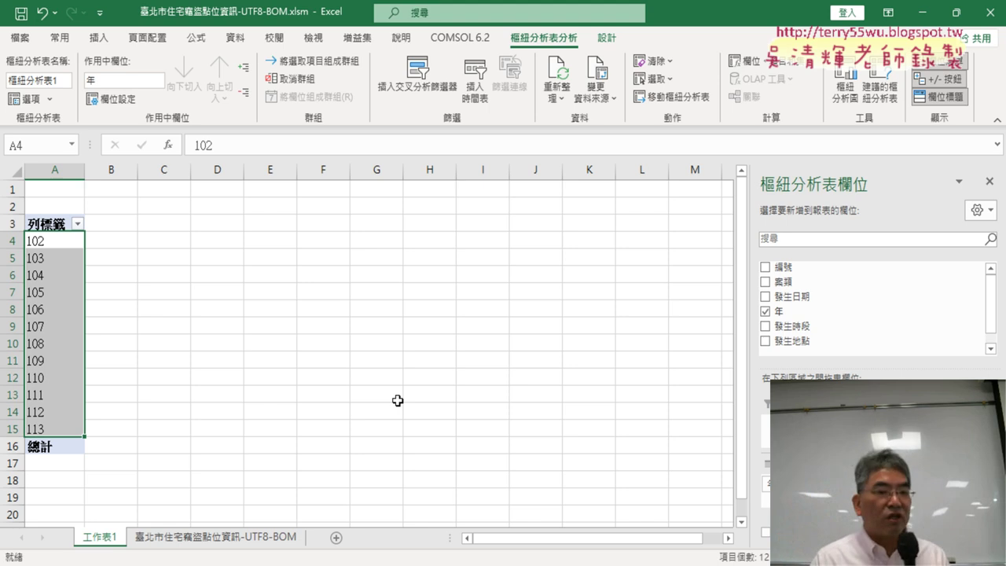
{"action": "left_click", "coordinate": [226, 536]}
{"action": "left_click", "coordinate": [228, 173]}
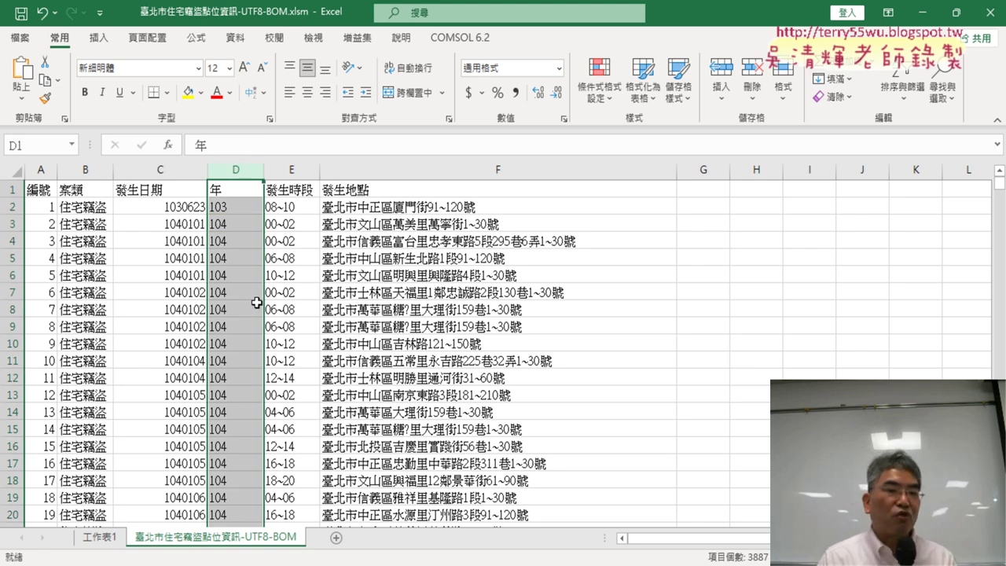
{"action": "left_click", "coordinate": [95, 537]}
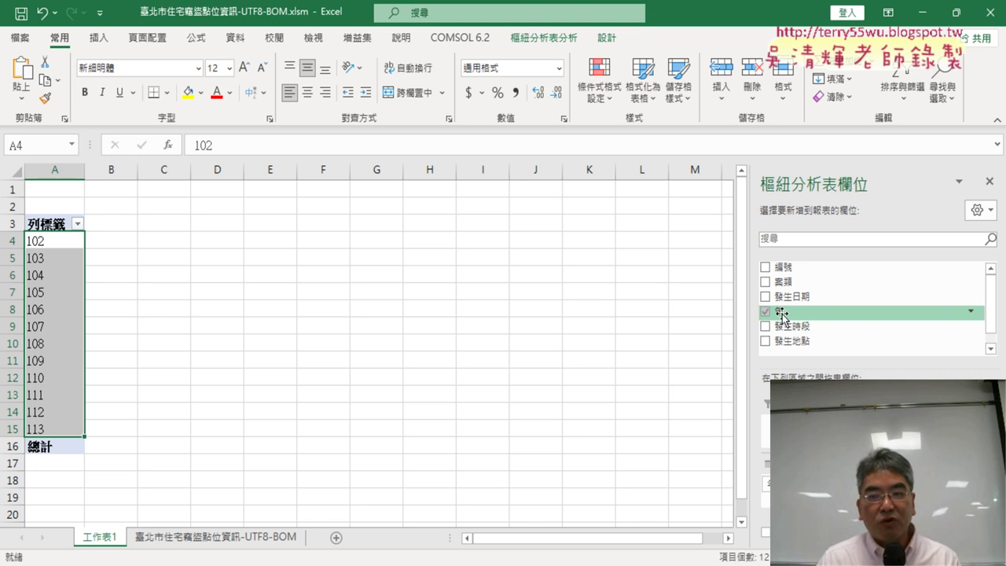
- Add a count of 年 to the values, showing 687 for year 104 and 3886 in total
{"action": "left_click_drag", "start_coordinate": [777, 311], "coordinate": [864, 361]}
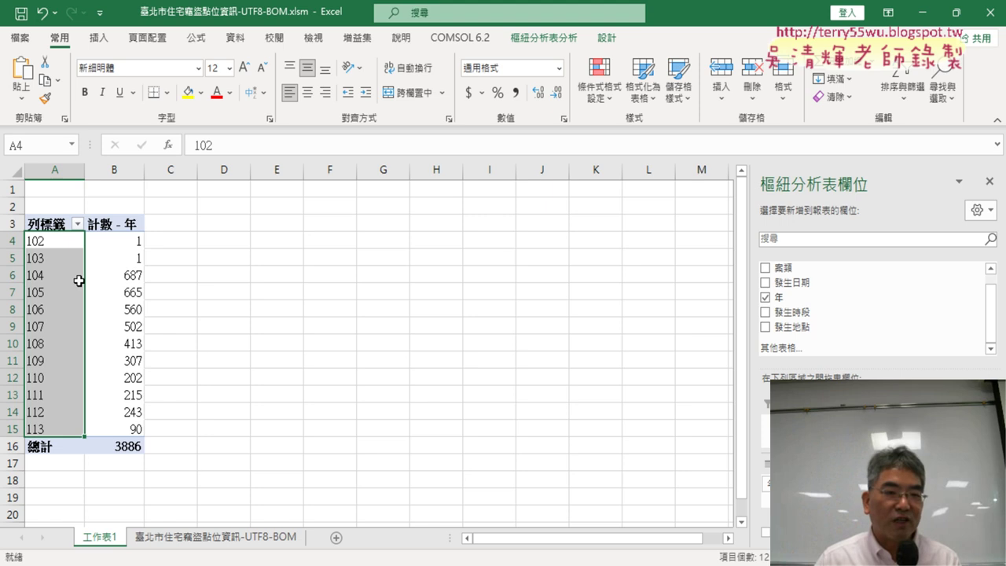
{"action": "left_click", "coordinate": [12, 274]}
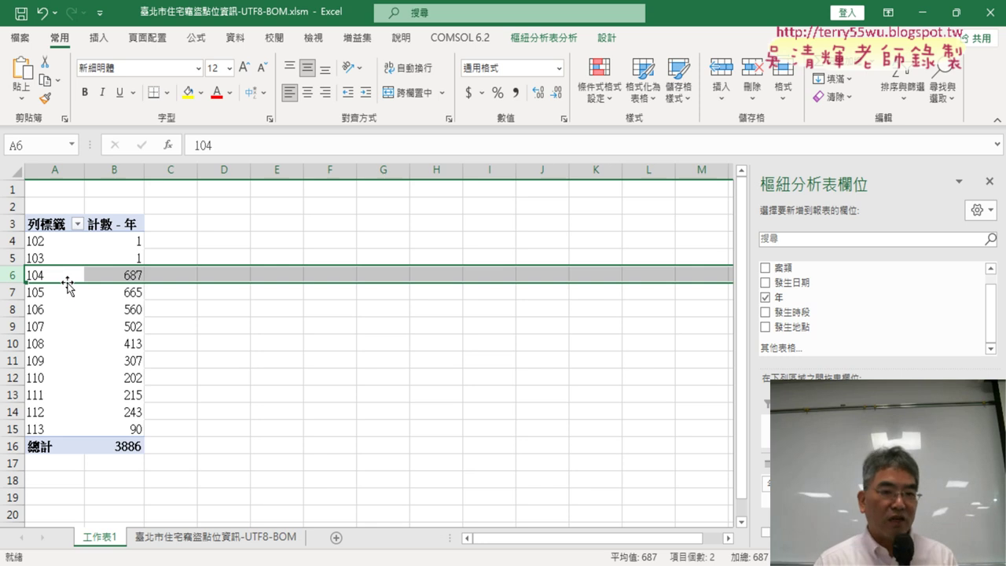
{"action": "left_click", "coordinate": [118, 276]}
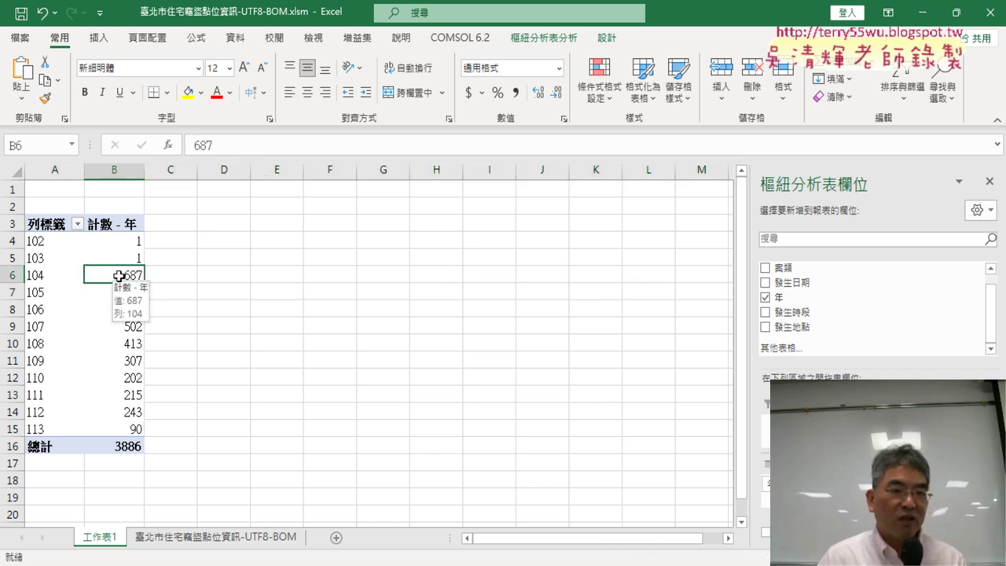
{"action": "left_click", "coordinate": [130, 293]}
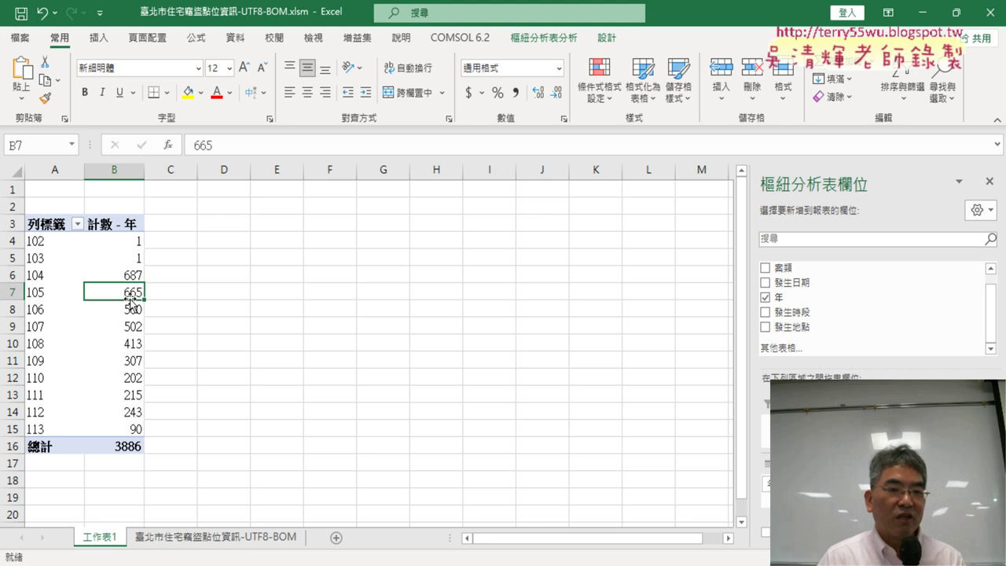
{"action": "left_click", "coordinate": [128, 313]}
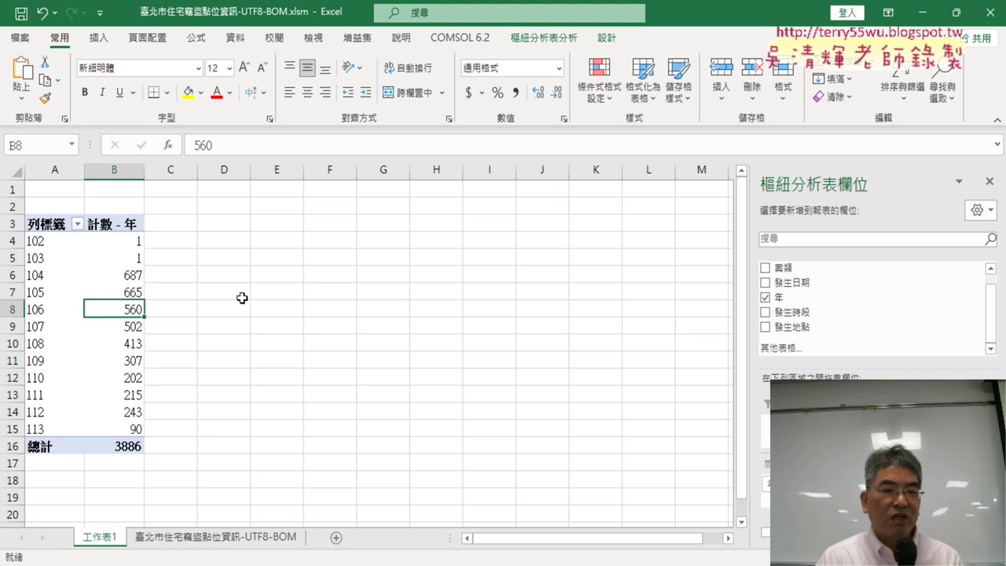
{"action": "left_click", "coordinate": [132, 241]}
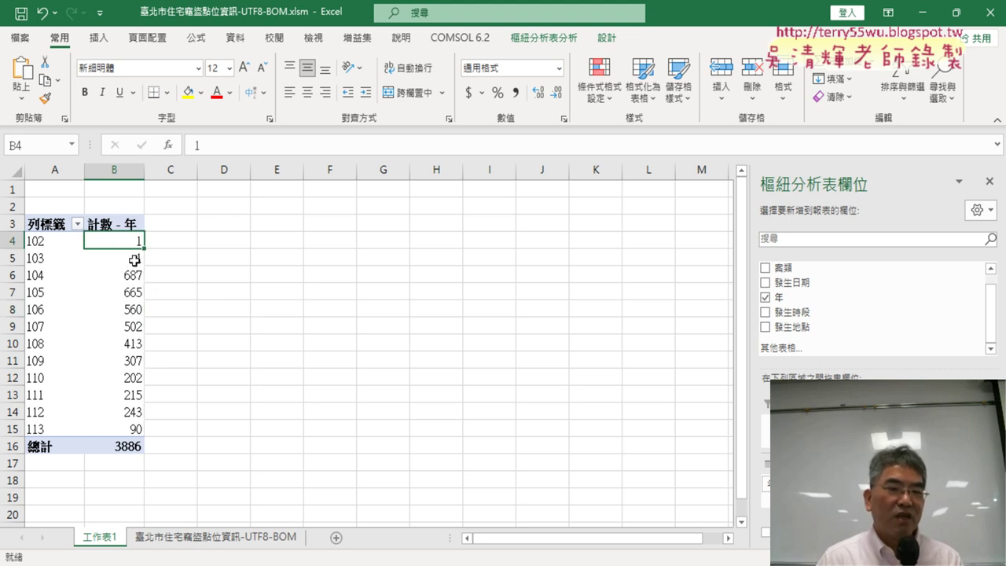
{"action": "left_click", "coordinate": [134, 259]}
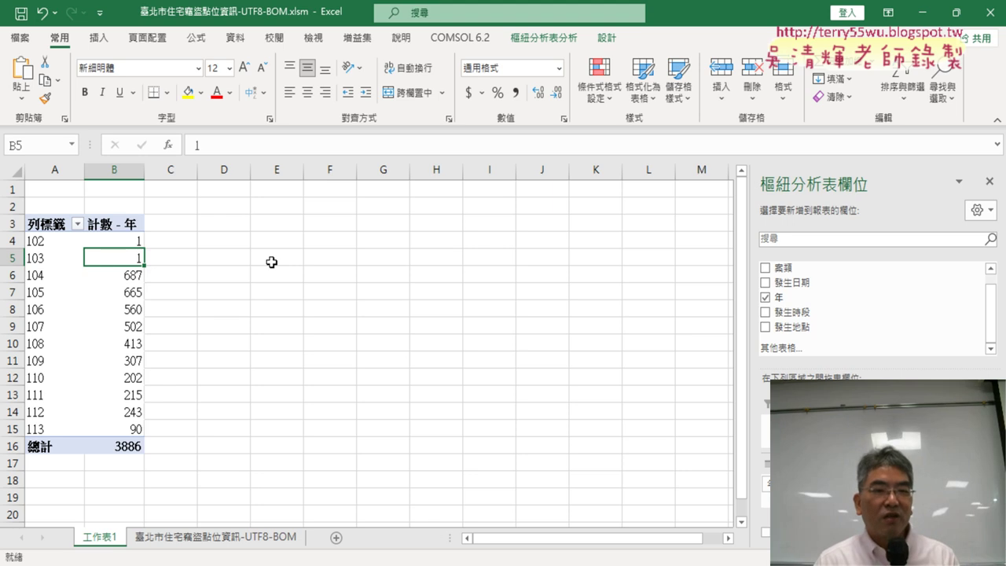
{"action": "left_click_drag", "start_coordinate": [14, 241], "coordinate": [14, 258]}
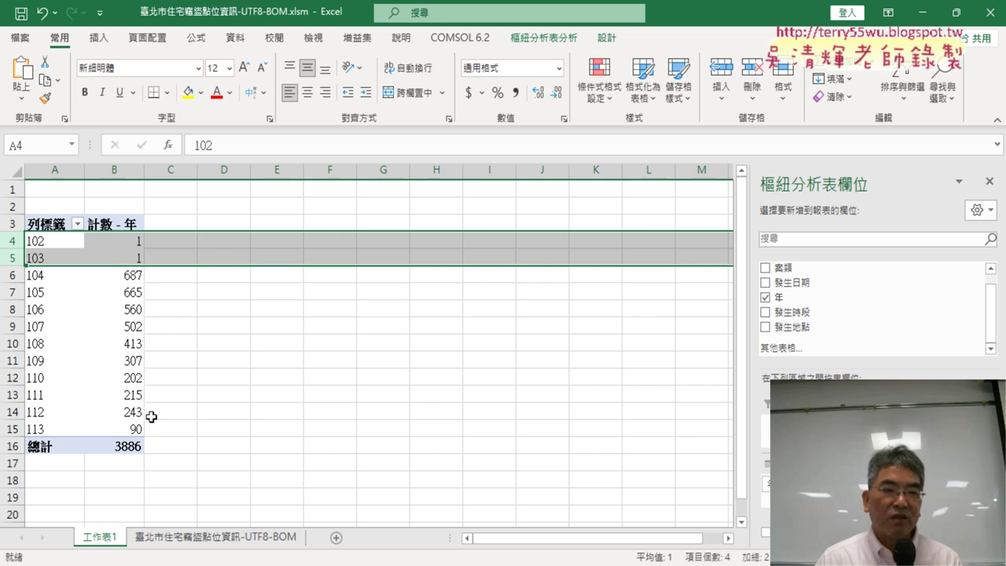
{"action": "left_click", "coordinate": [15, 428]}
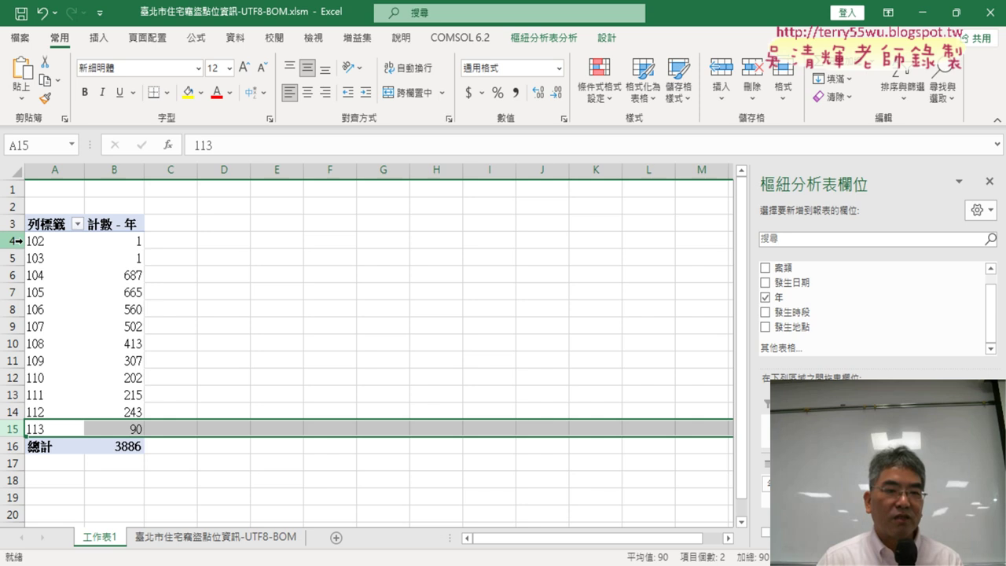
{"action": "left_click_drag", "start_coordinate": [16, 240], "coordinate": [34, 251]}
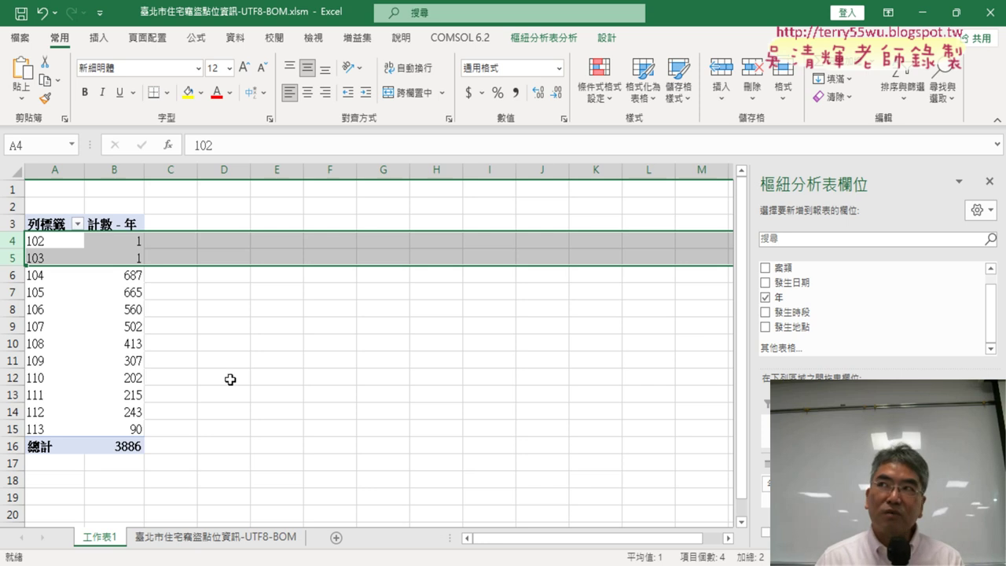
{"action": "left_click_drag", "start_coordinate": [12, 240], "coordinate": [11, 264]}
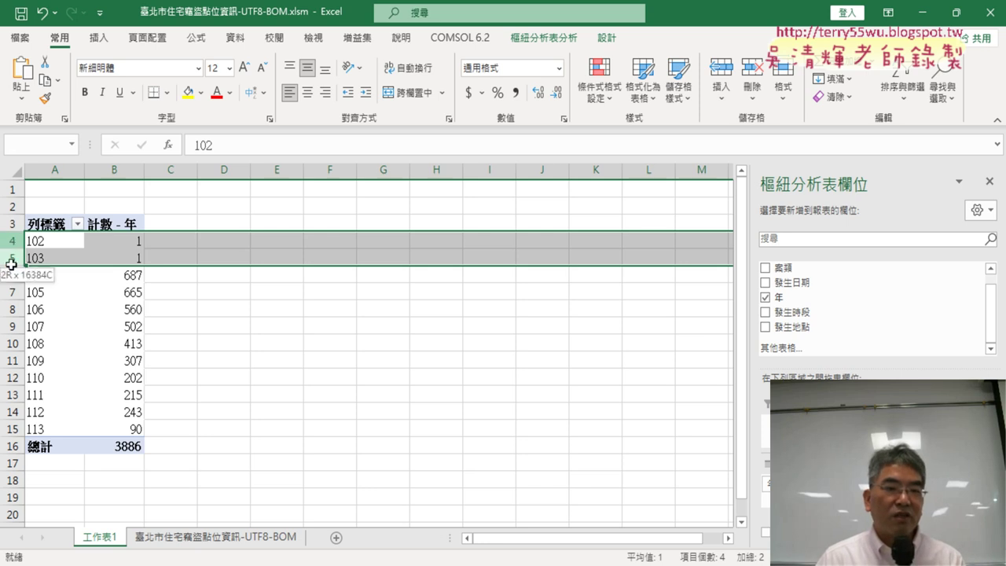
{"action": "right_click", "coordinate": [201, 255]}
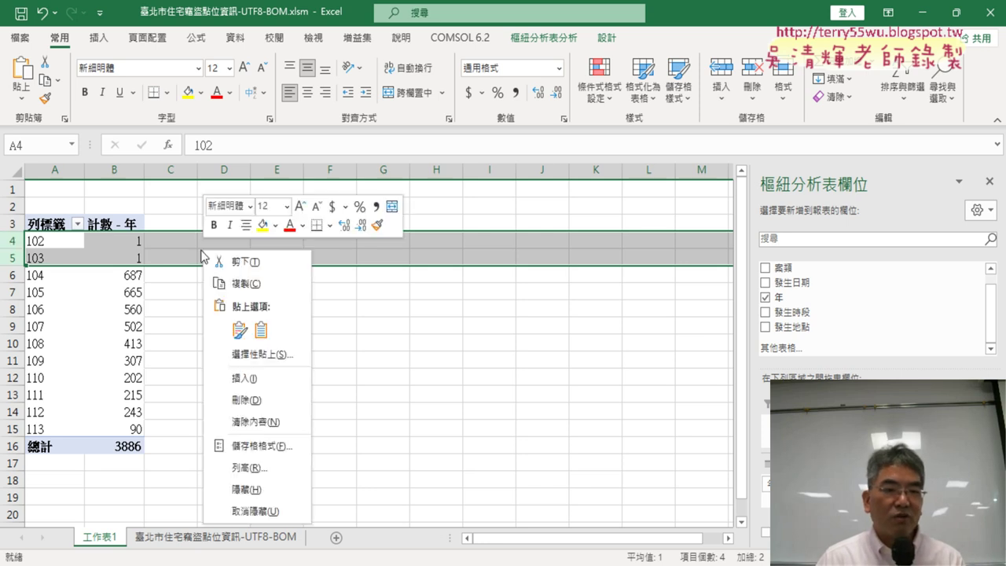
{"action": "left_click", "coordinate": [266, 498]}
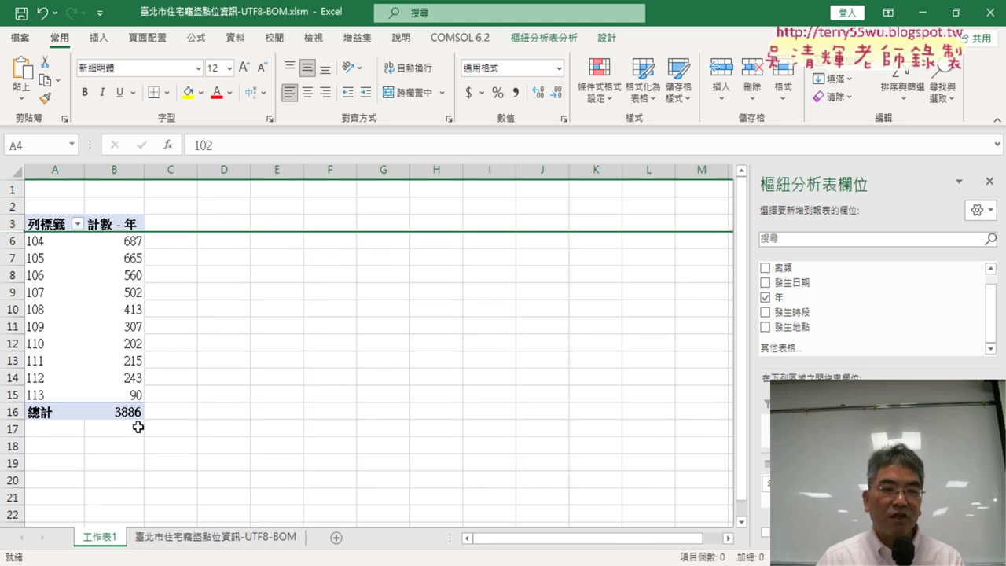
{"action": "left_click", "coordinate": [12, 394]}
{"action": "right_click", "coordinate": [157, 399]}
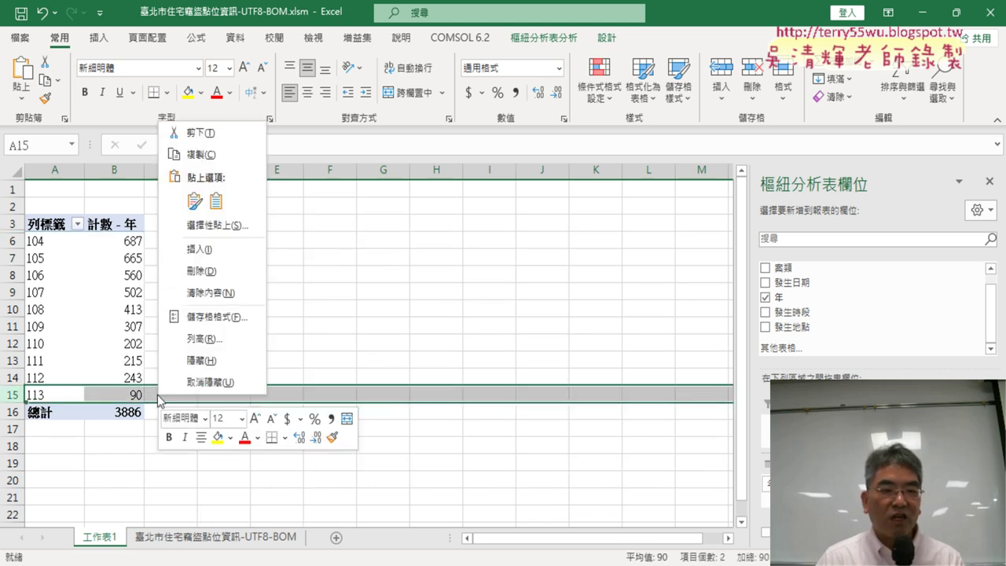
{"action": "left_click", "coordinate": [206, 360]}
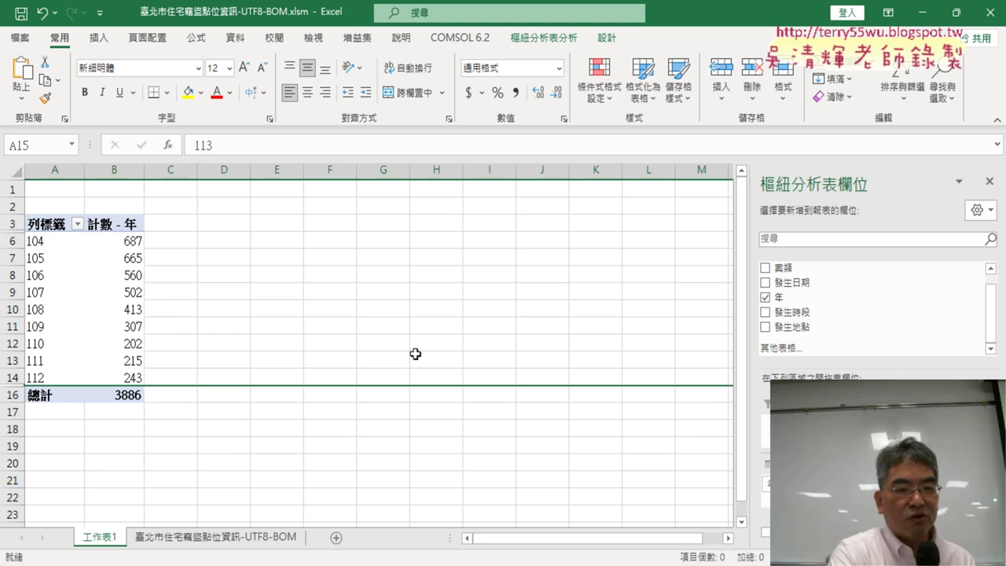
{"action": "key", "text": "ctrl+z"}
{"action": "key", "text": "ctrl+z"}
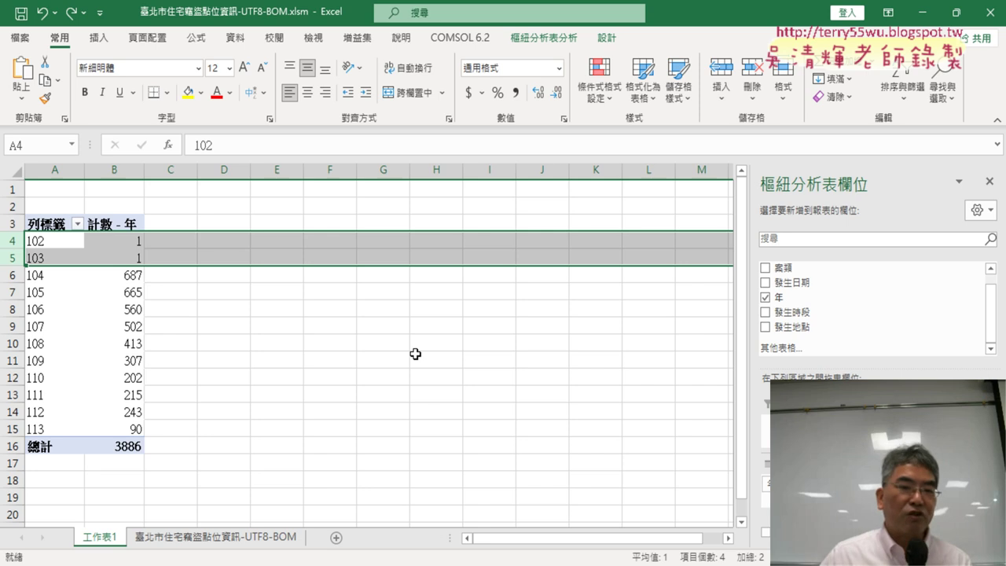
{"action": "left_click", "coordinate": [23, 244]}
{"action": "left_click_drag", "start_coordinate": [23, 246], "coordinate": [17, 258]}
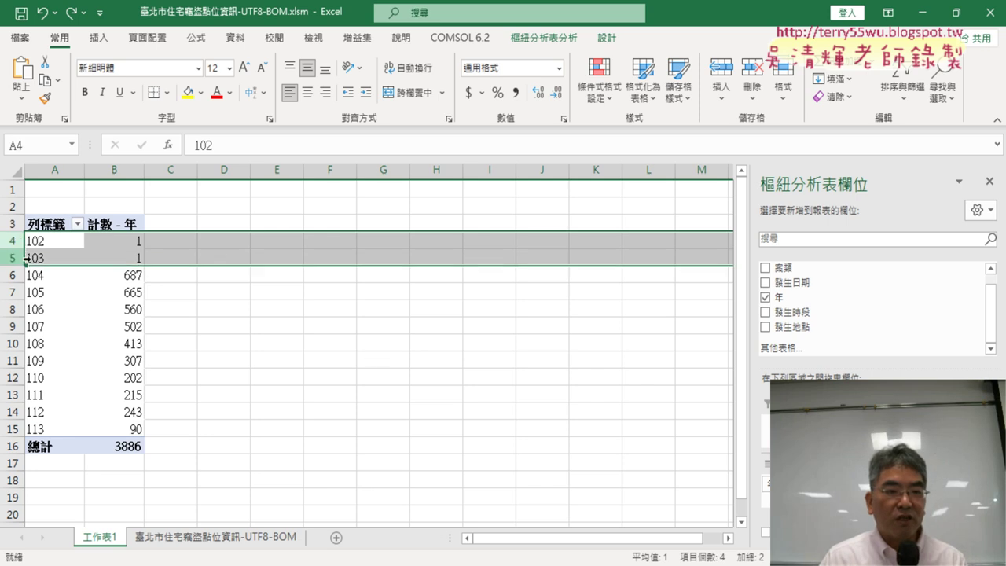
{"action": "right_click", "coordinate": [265, 242]}
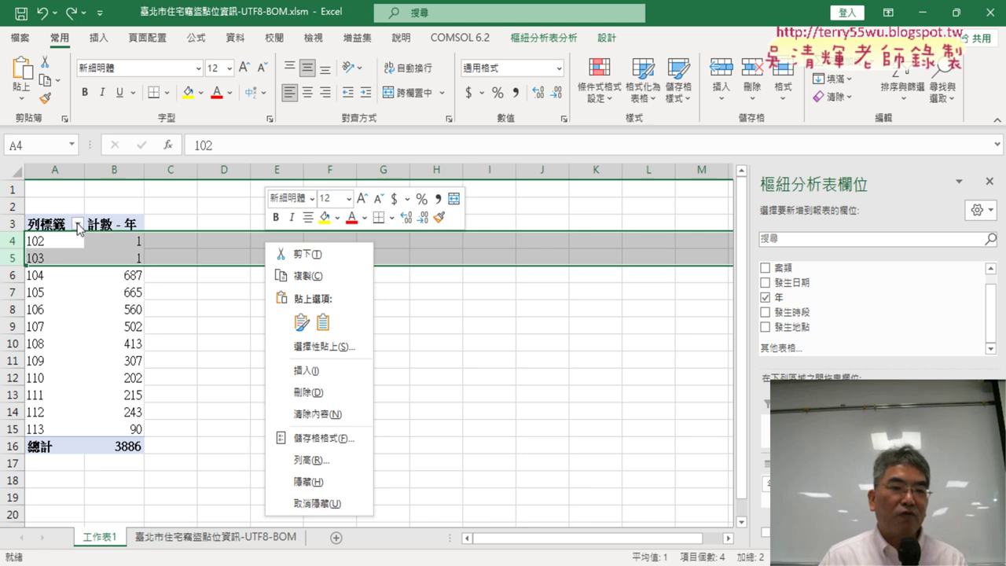
{"action": "key", "text": "Escape"}
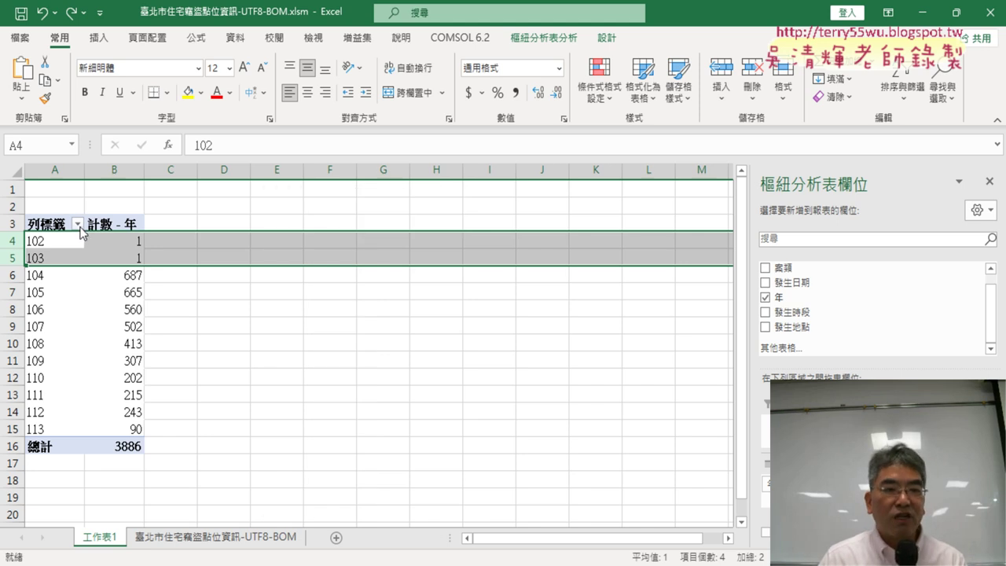
- Filter out years 102, 103 and 113, then select the 104–112 years and counts
{"action": "left_click", "coordinate": [78, 225]}
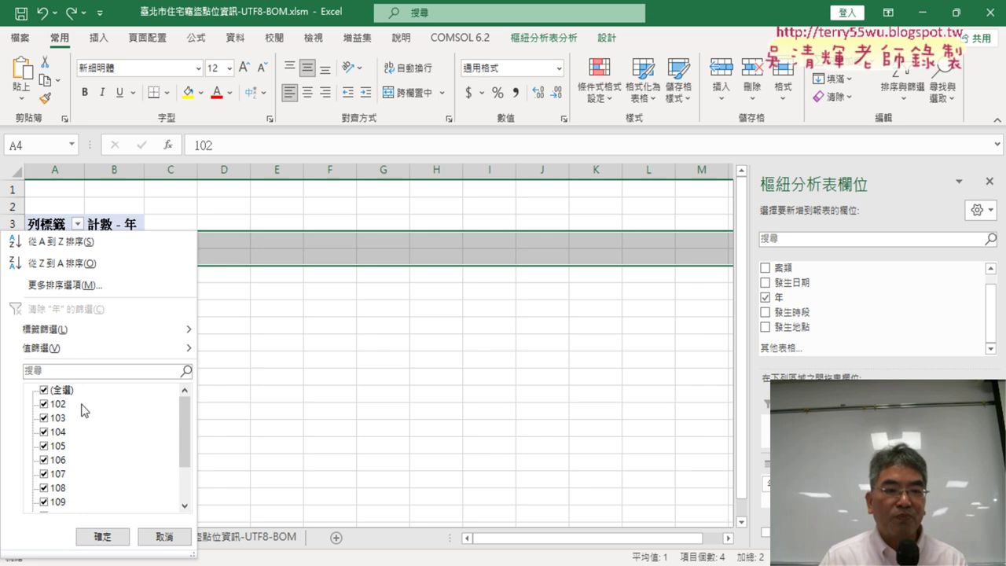
{"action": "left_click", "coordinate": [44, 404]}
{"action": "left_click", "coordinate": [45, 419]}
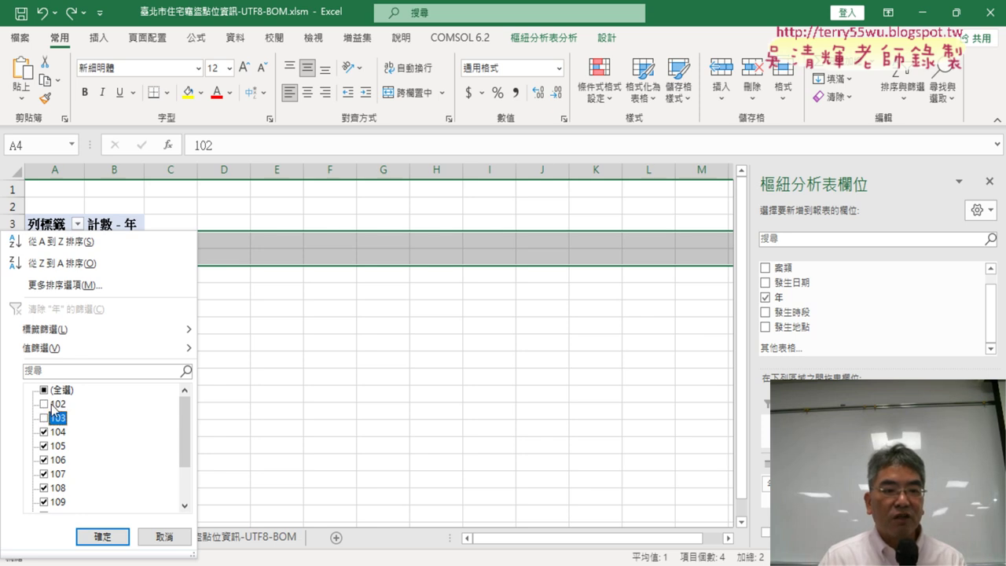
{"action": "scroll", "coordinate": [59, 503], "scroll_direction": "down", "scroll_amount": 2}
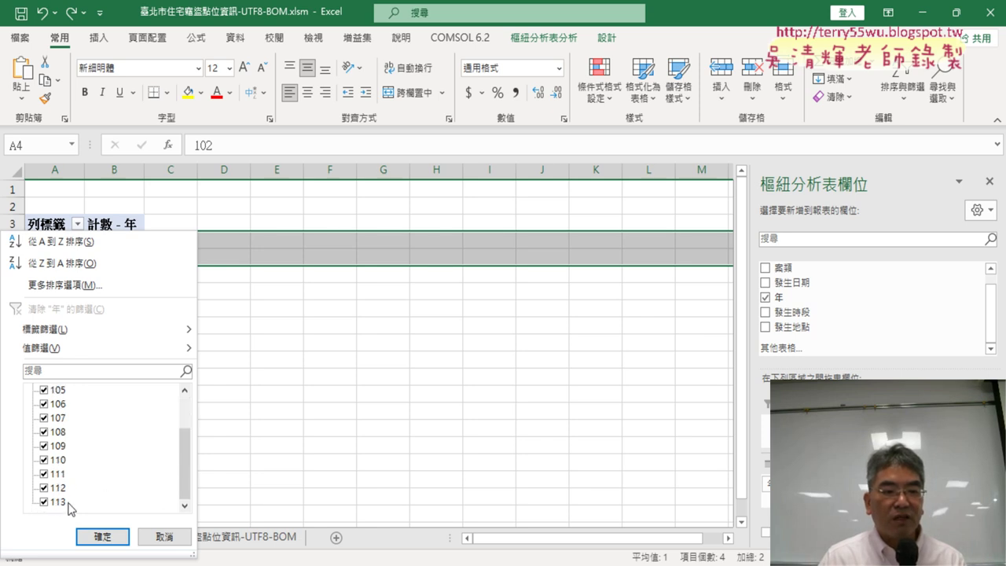
{"action": "left_click", "coordinate": [44, 502]}
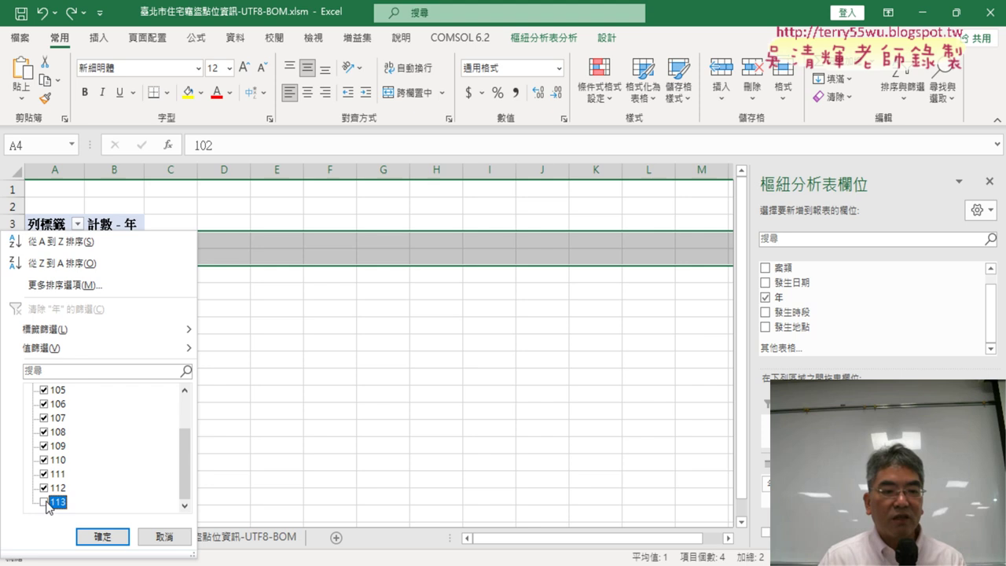
{"action": "left_click", "coordinate": [116, 538]}
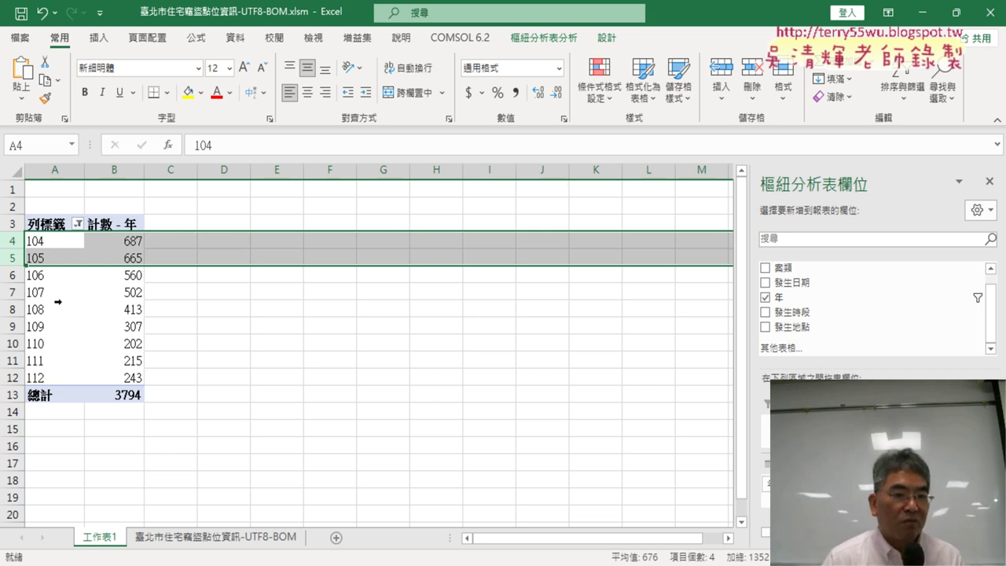
{"action": "left_click_drag", "start_coordinate": [49, 242], "coordinate": [123, 376]}
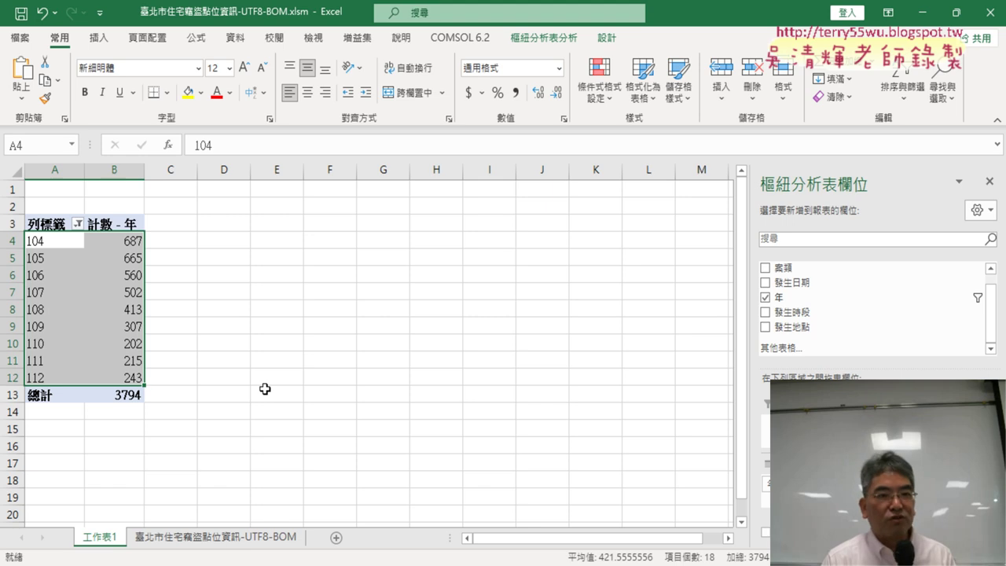
{"action": "left_click", "coordinate": [100, 38]}
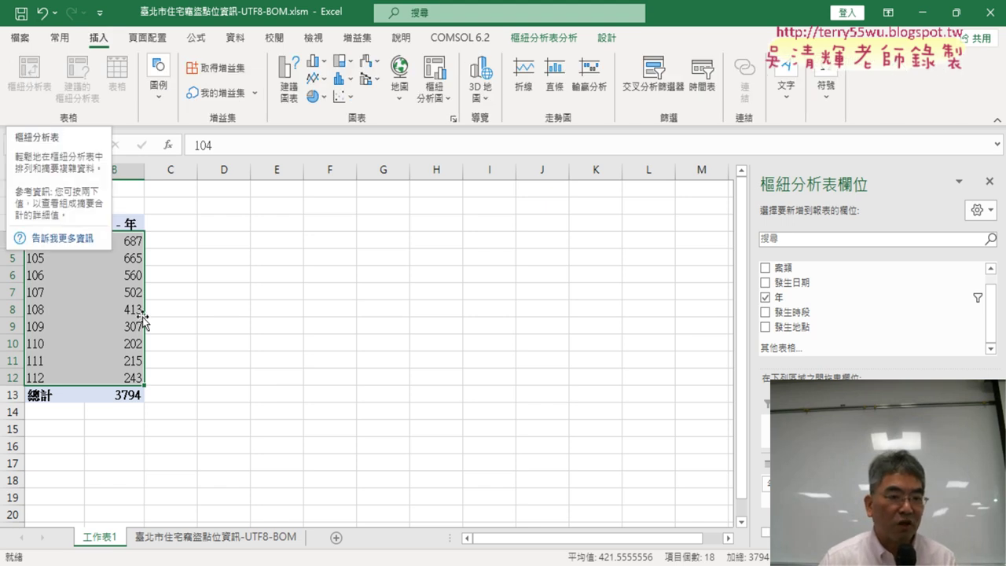
{"action": "left_click", "coordinate": [239, 538]}
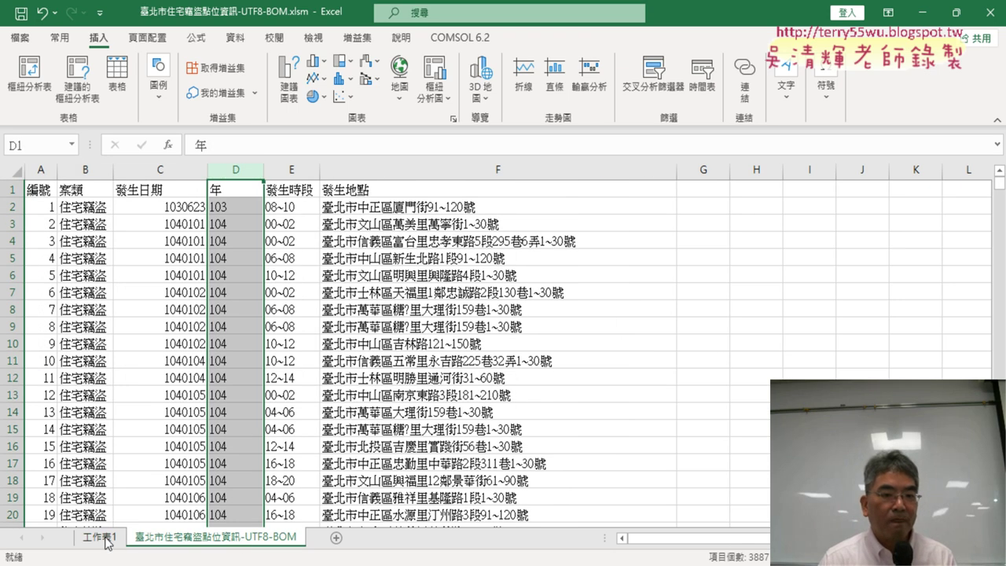
{"action": "left_click", "coordinate": [235, 224]}
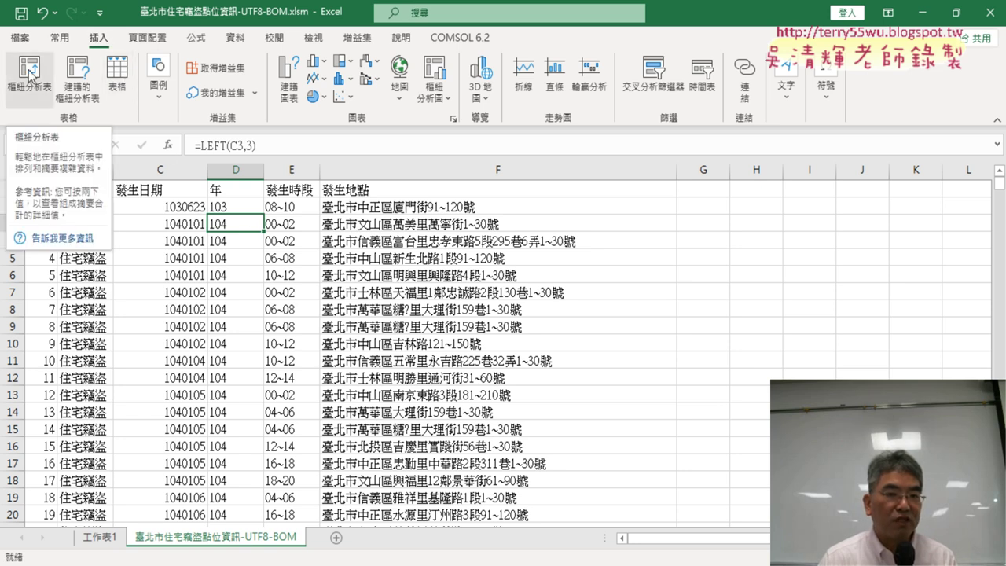
{"action": "left_click", "coordinate": [103, 539]}
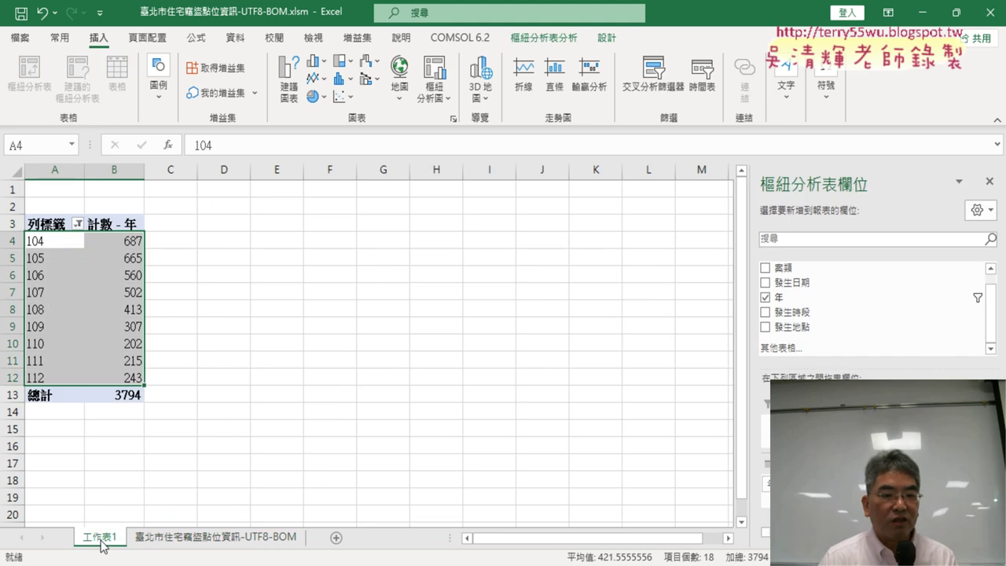